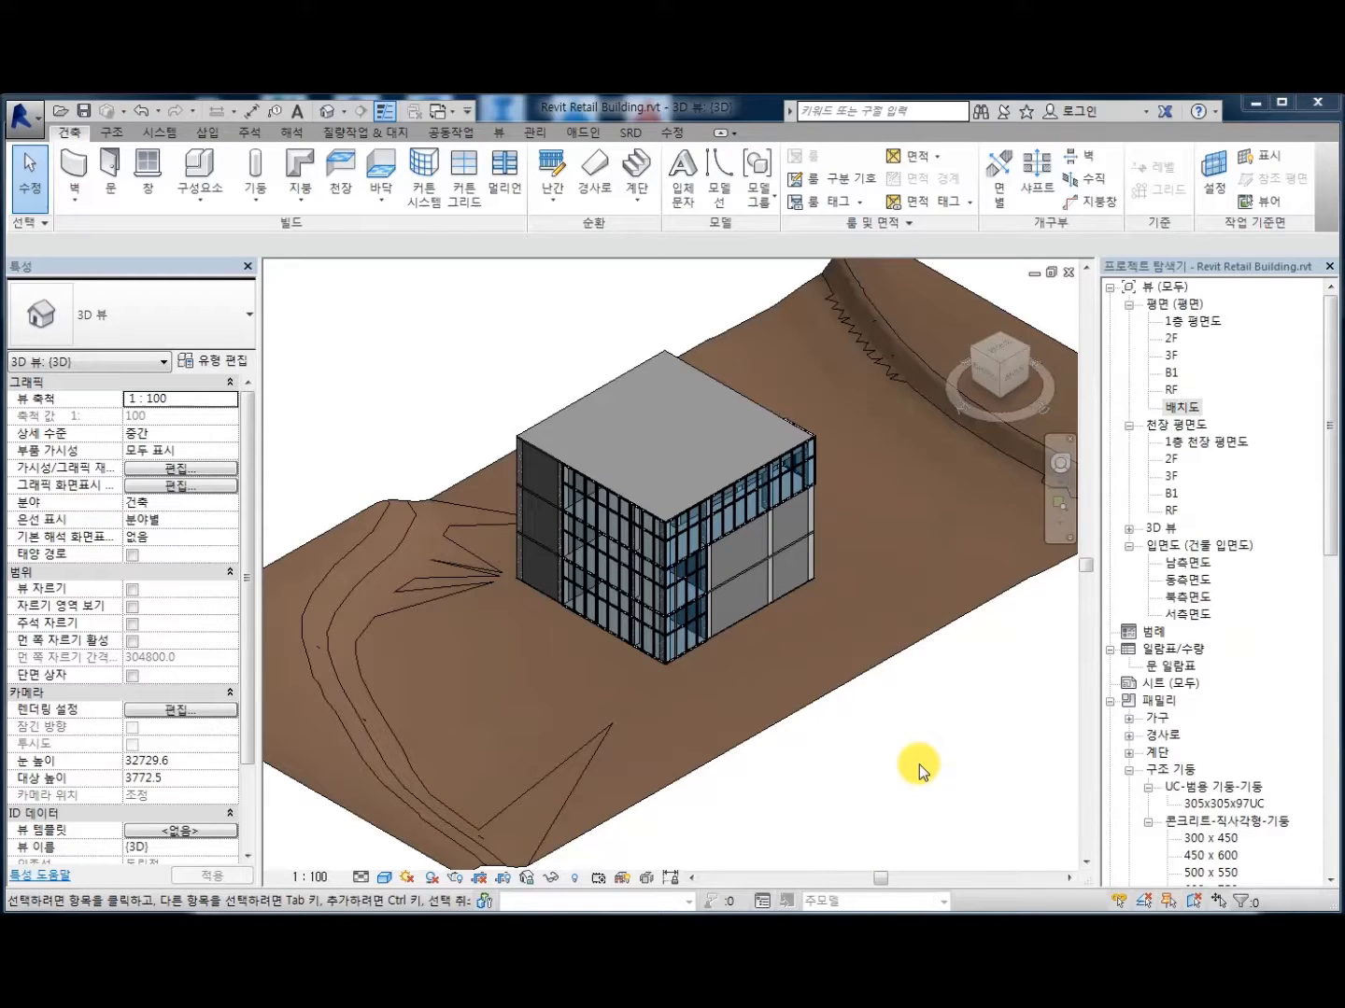
# Step: Try placing an 알루미늄 외여닫이문 0900 x 2100mm door in the upper solid side wall in the 3D view, then back out
pyautogui.click(113, 179)
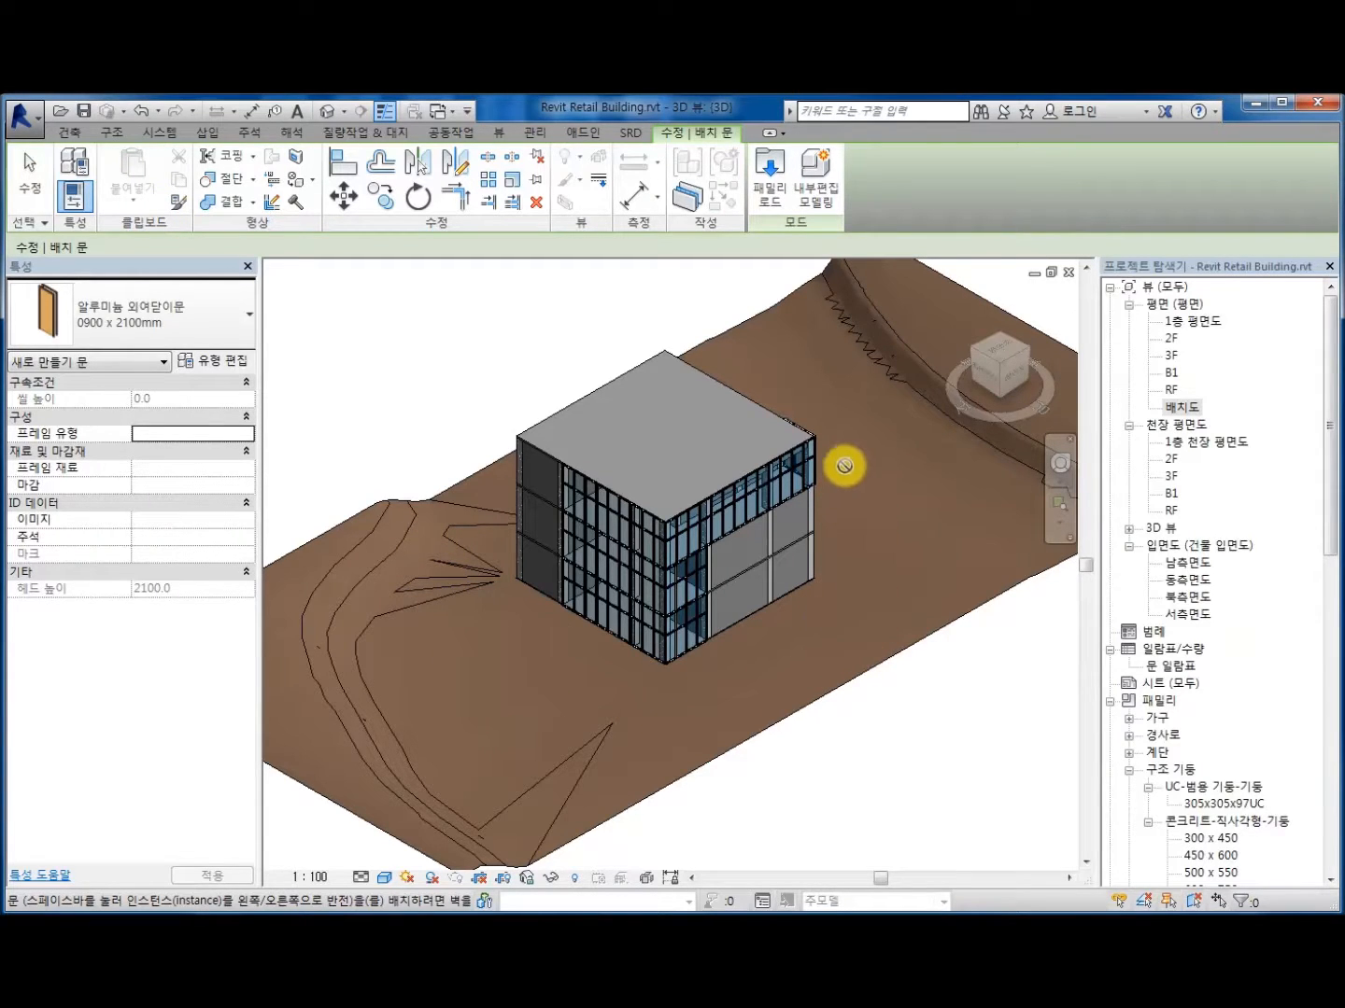
pyautogui.scroll(5, 738, 549)
pyautogui.click(742, 556)
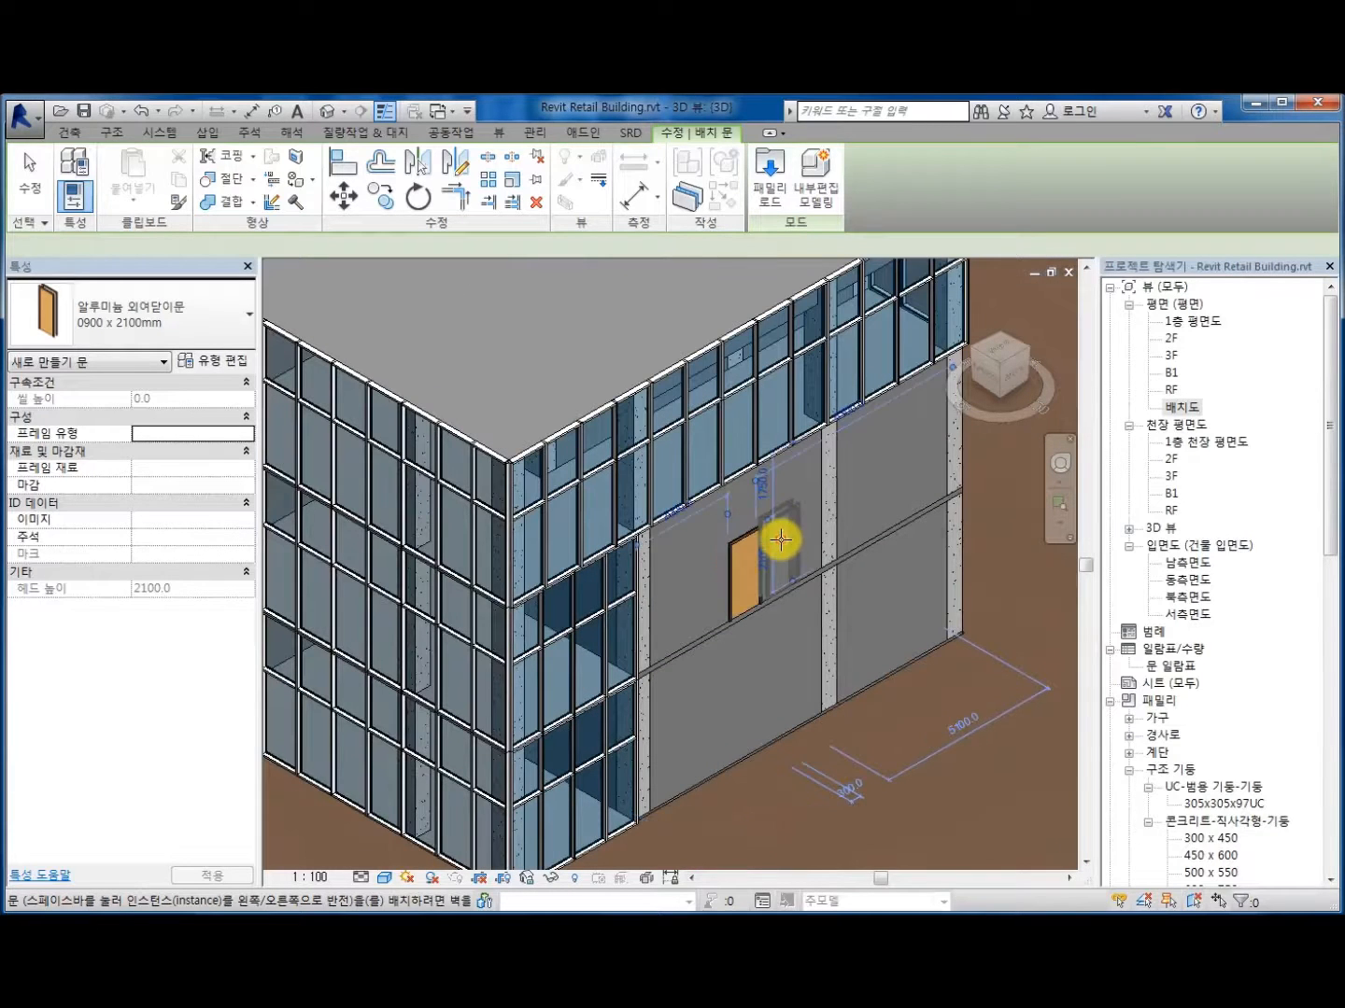
pyautogui.click(779, 550)
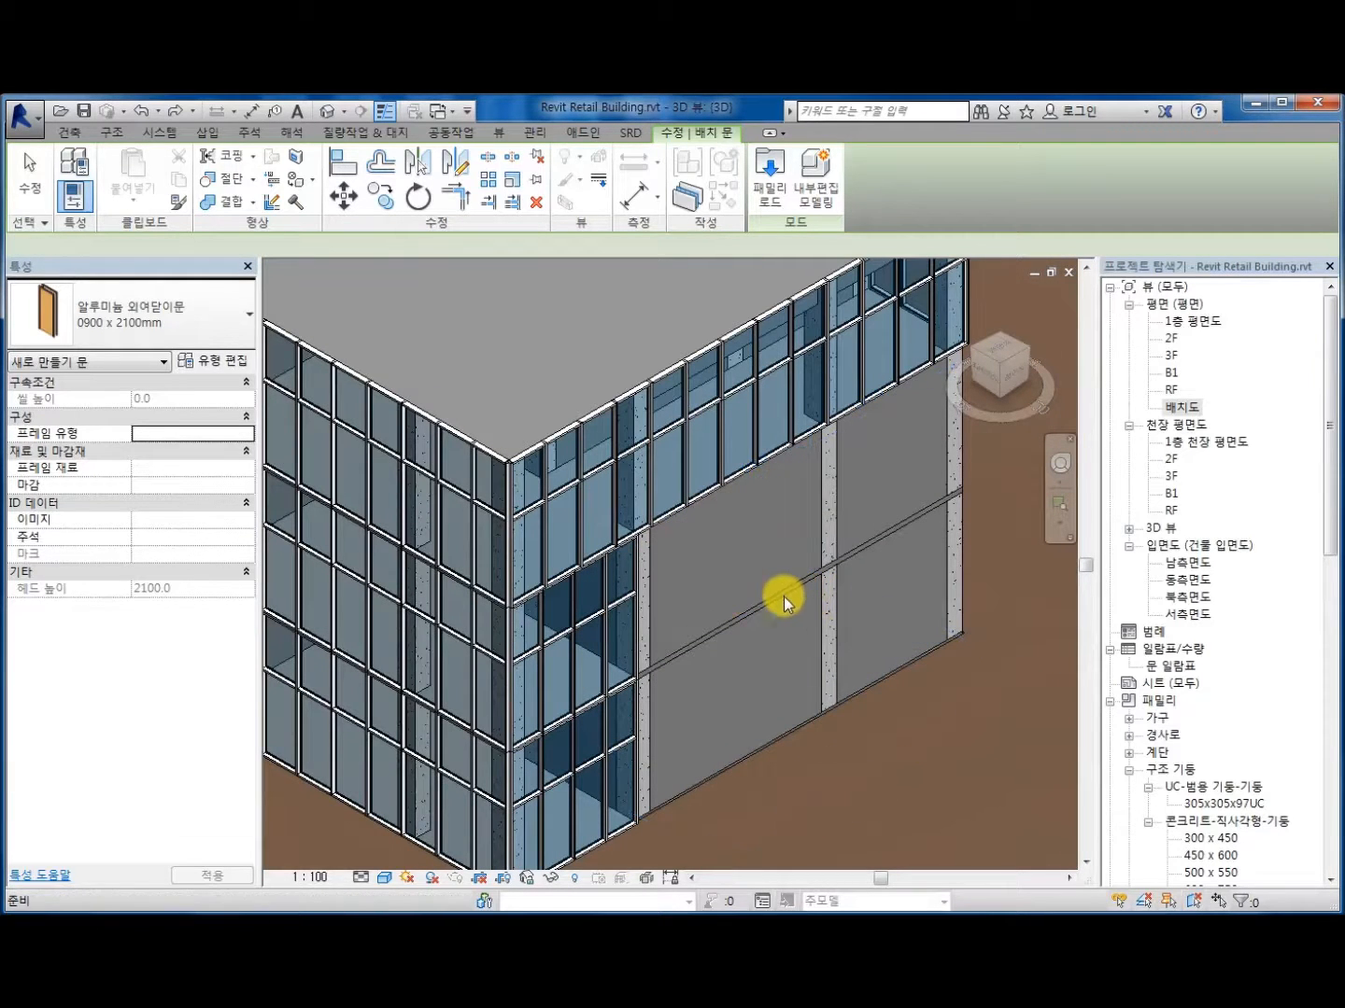
pyautogui.press('Escape')
pyautogui.scroll(-3, 811, 726)
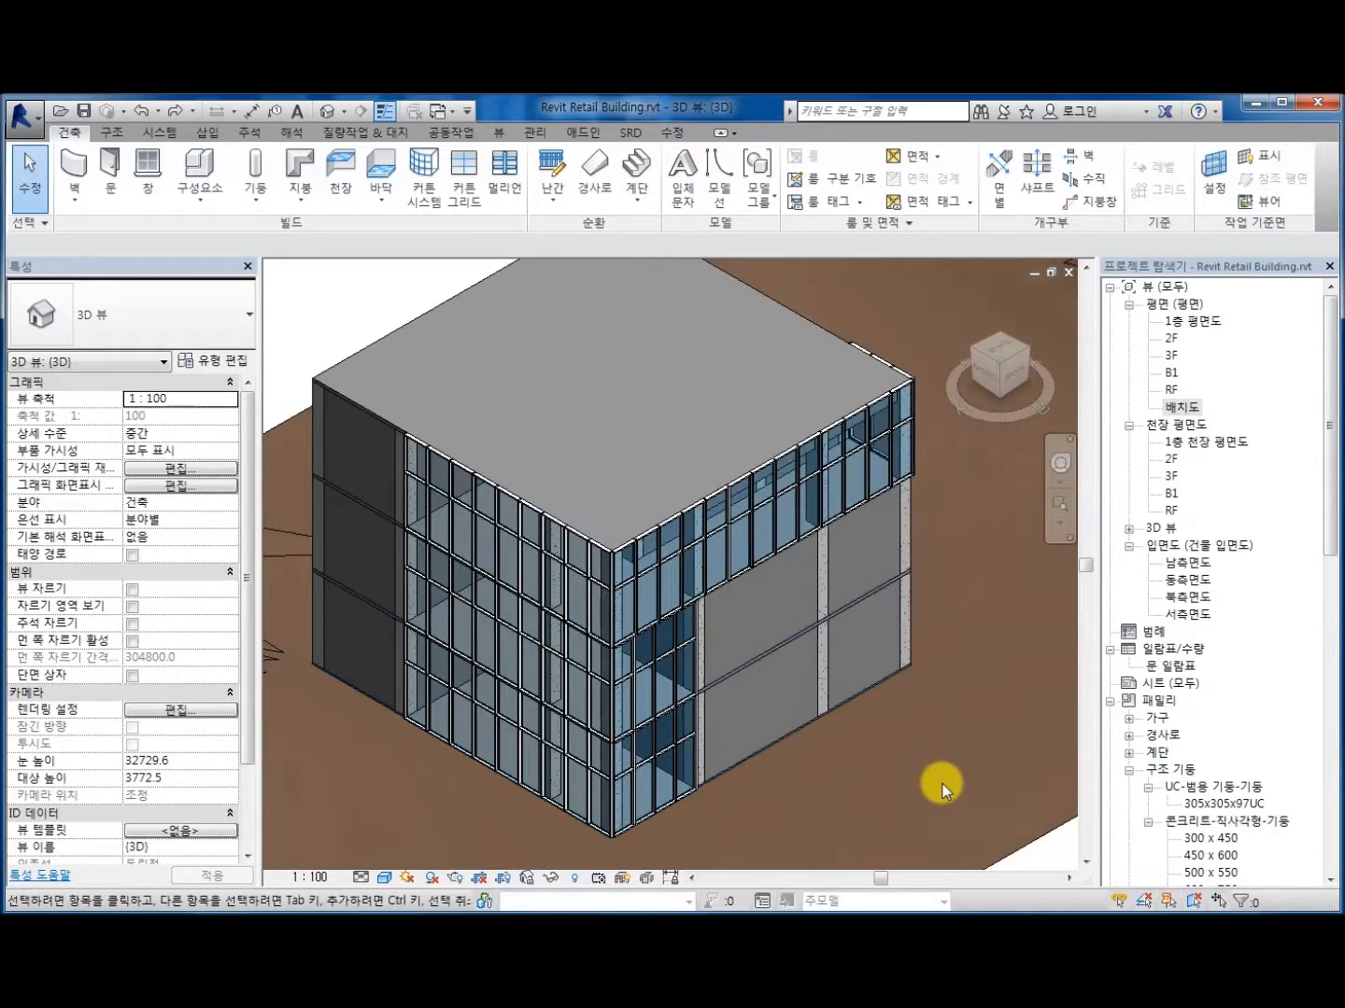
# Step: Open the 1층 평면도 floor plan focused on the building's grid area
pyautogui.doubleClick(1197, 321)
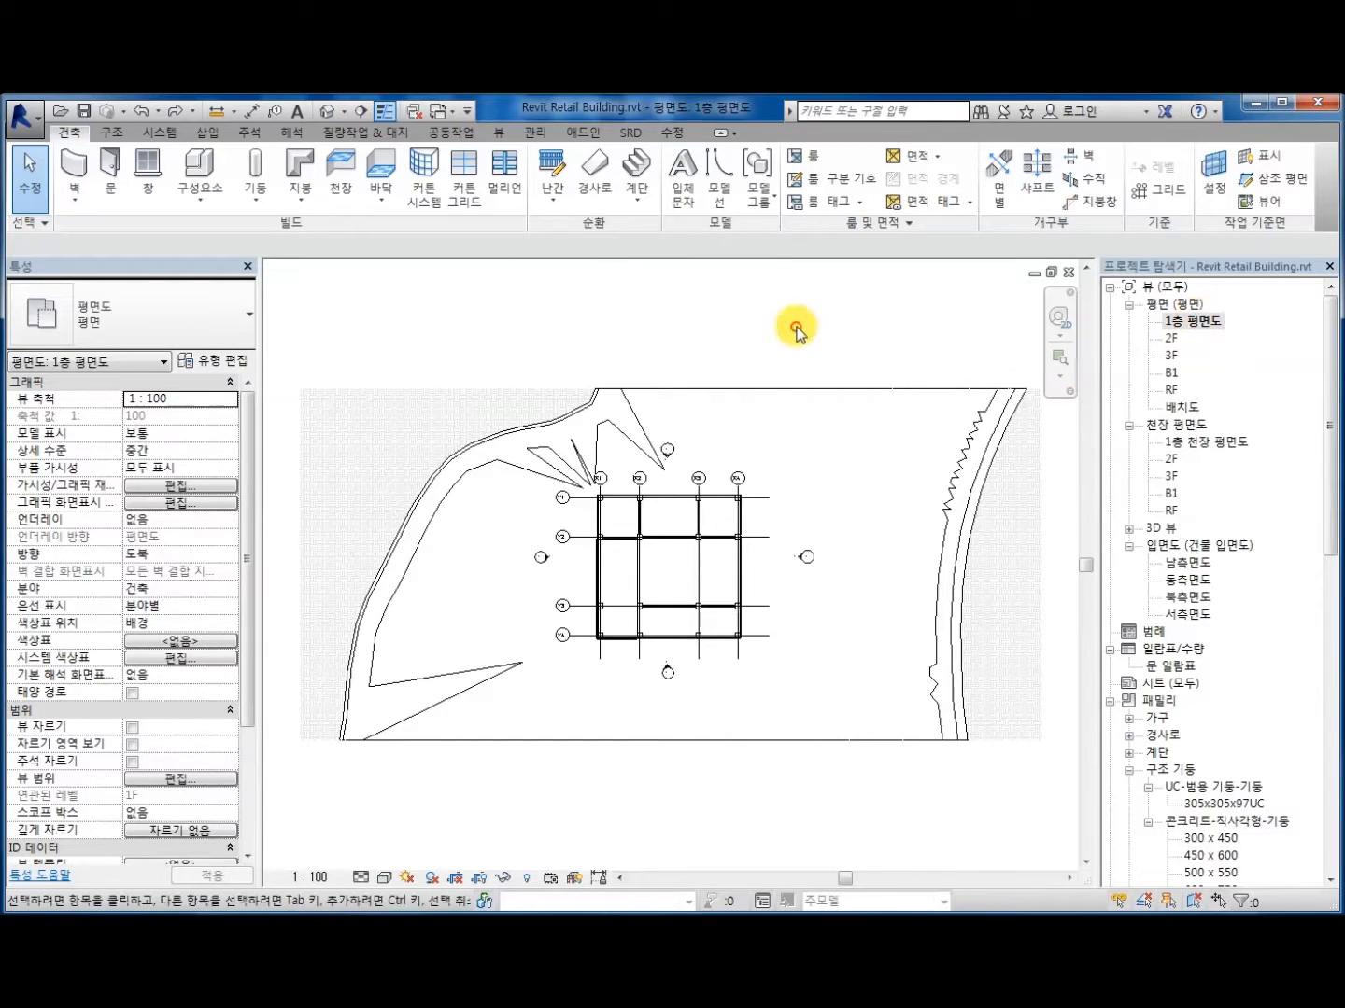
pyautogui.scroll(5, 639, 678)
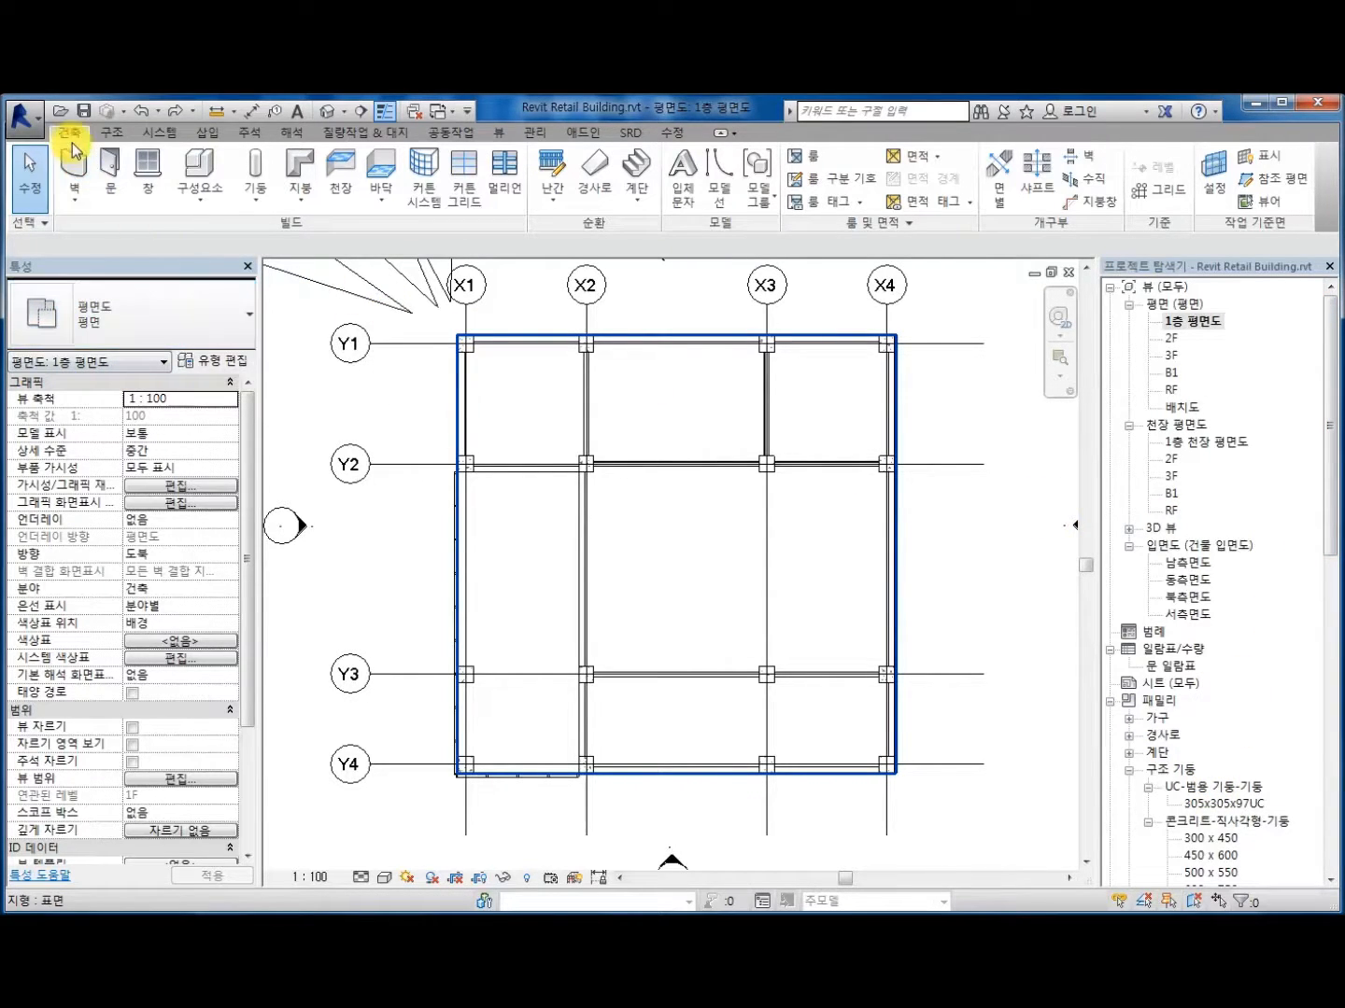
pyautogui.click(112, 201)
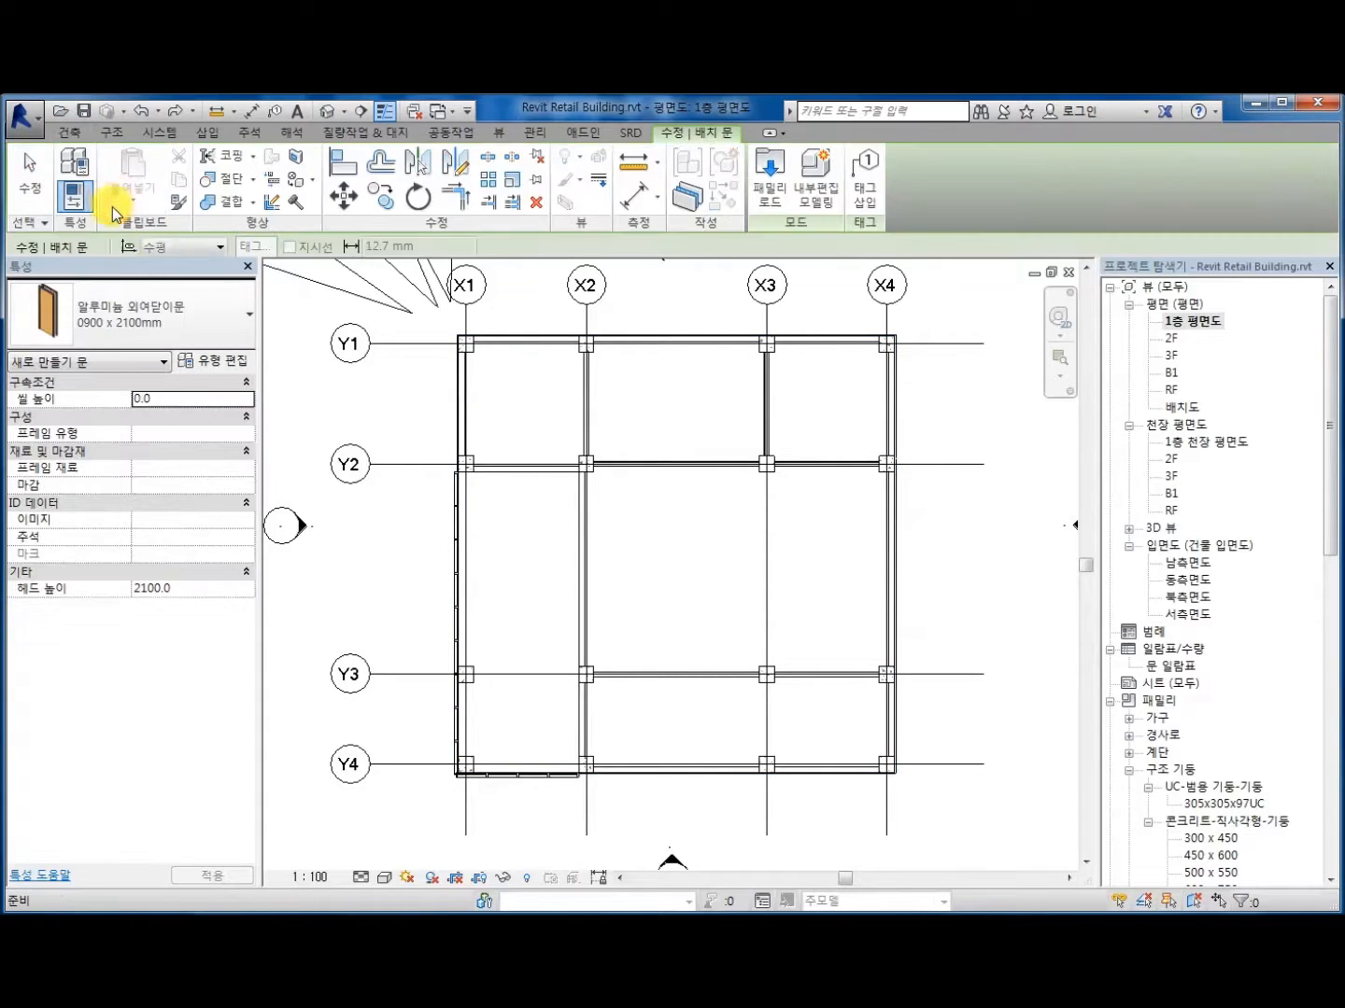
pyautogui.click(225, 327)
pyautogui.click(241, 711)
pyautogui.moveTo(249, 679); pyautogui.dragTo(263, 384)
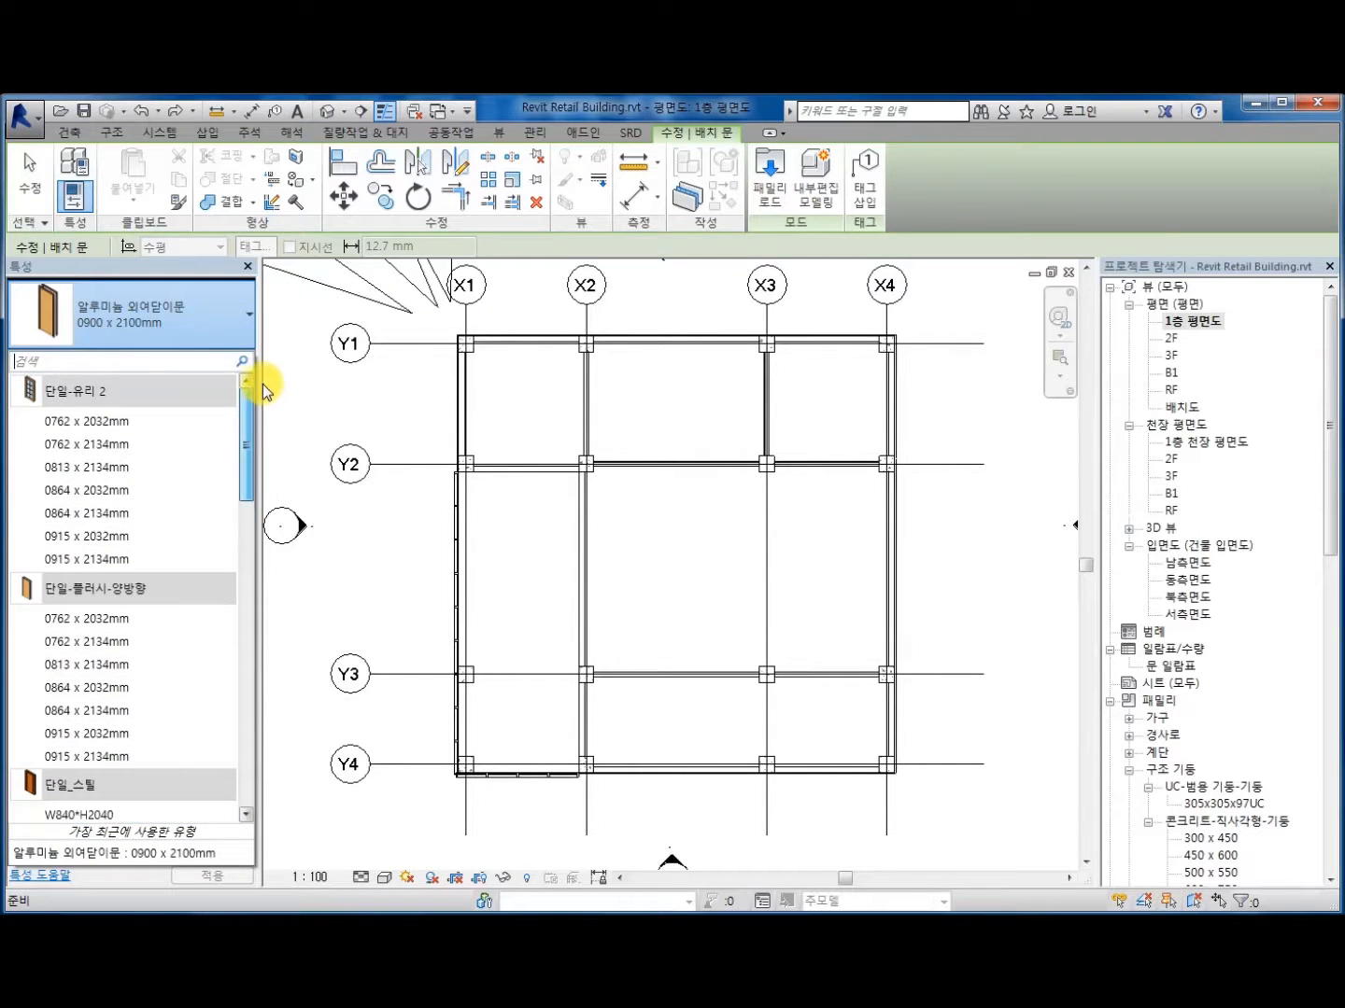
pyautogui.click(212, 324)
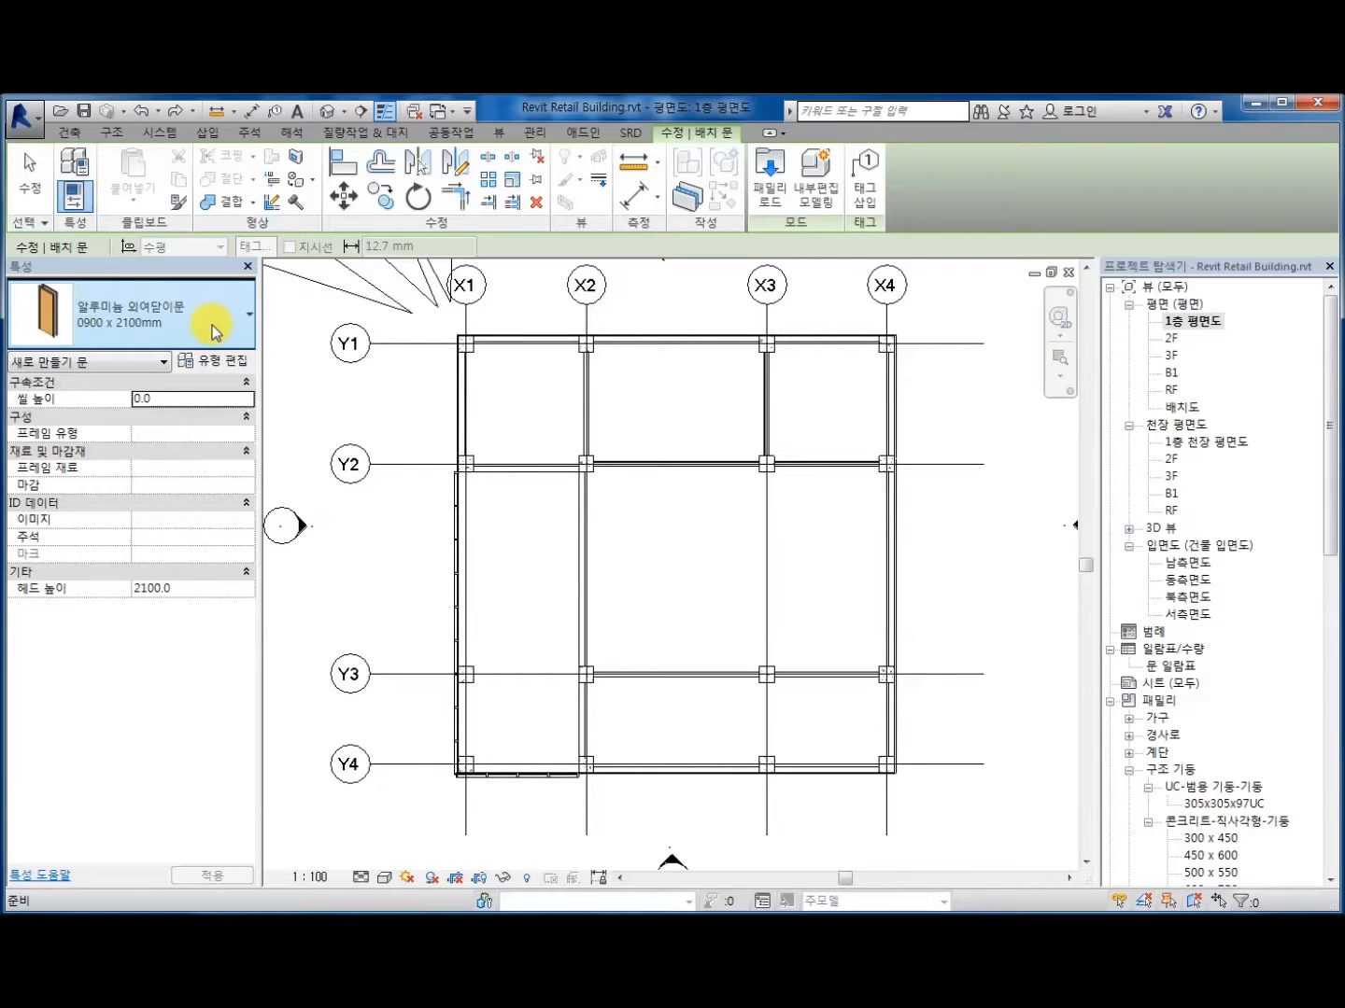
pyautogui.click(235, 132)
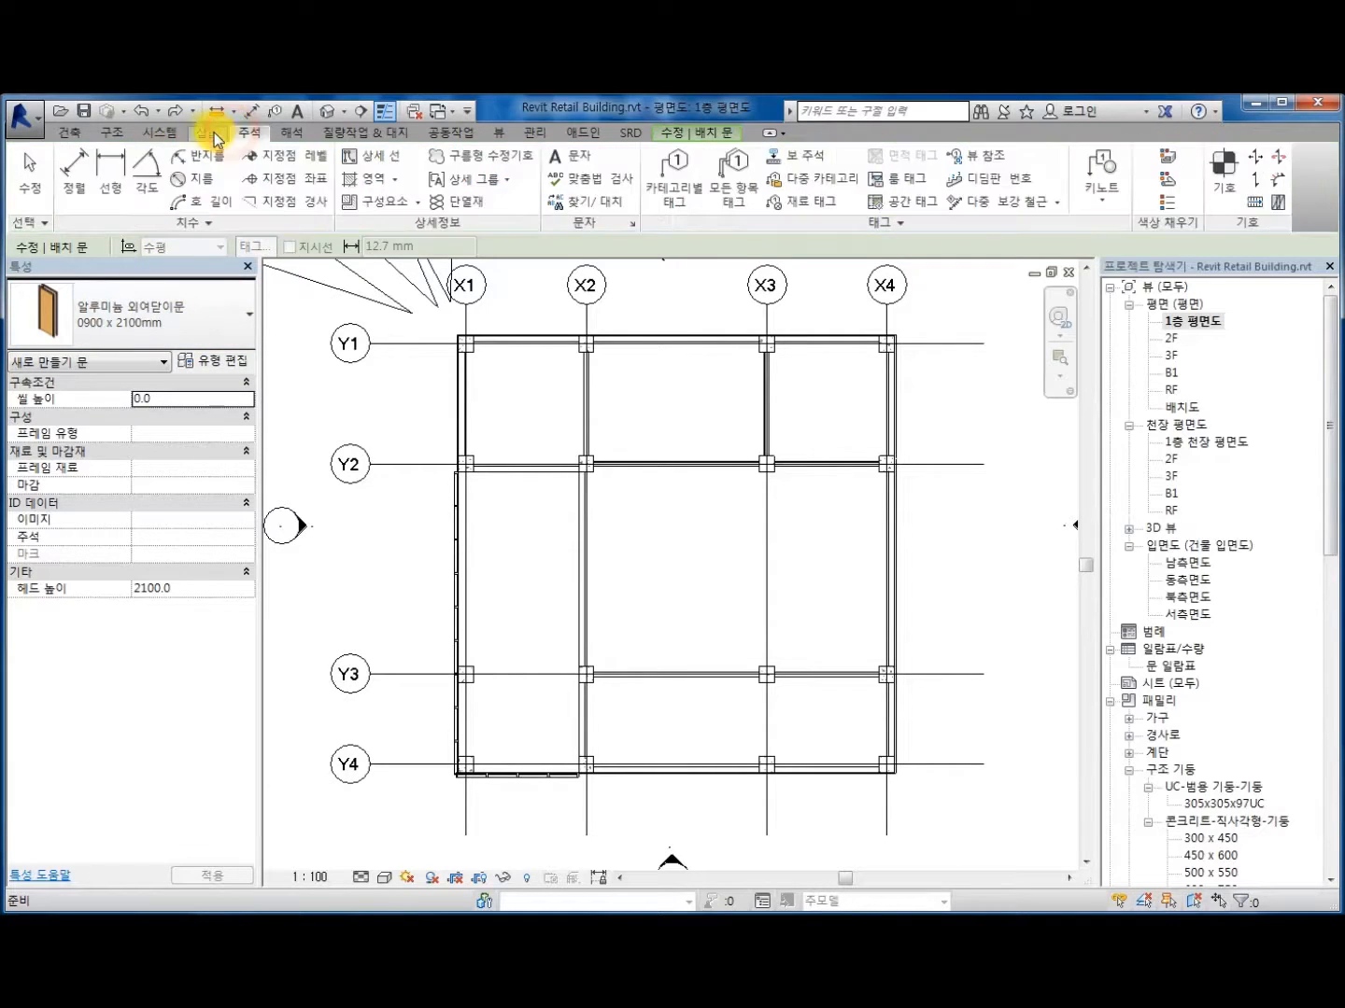
pyautogui.click(214, 136)
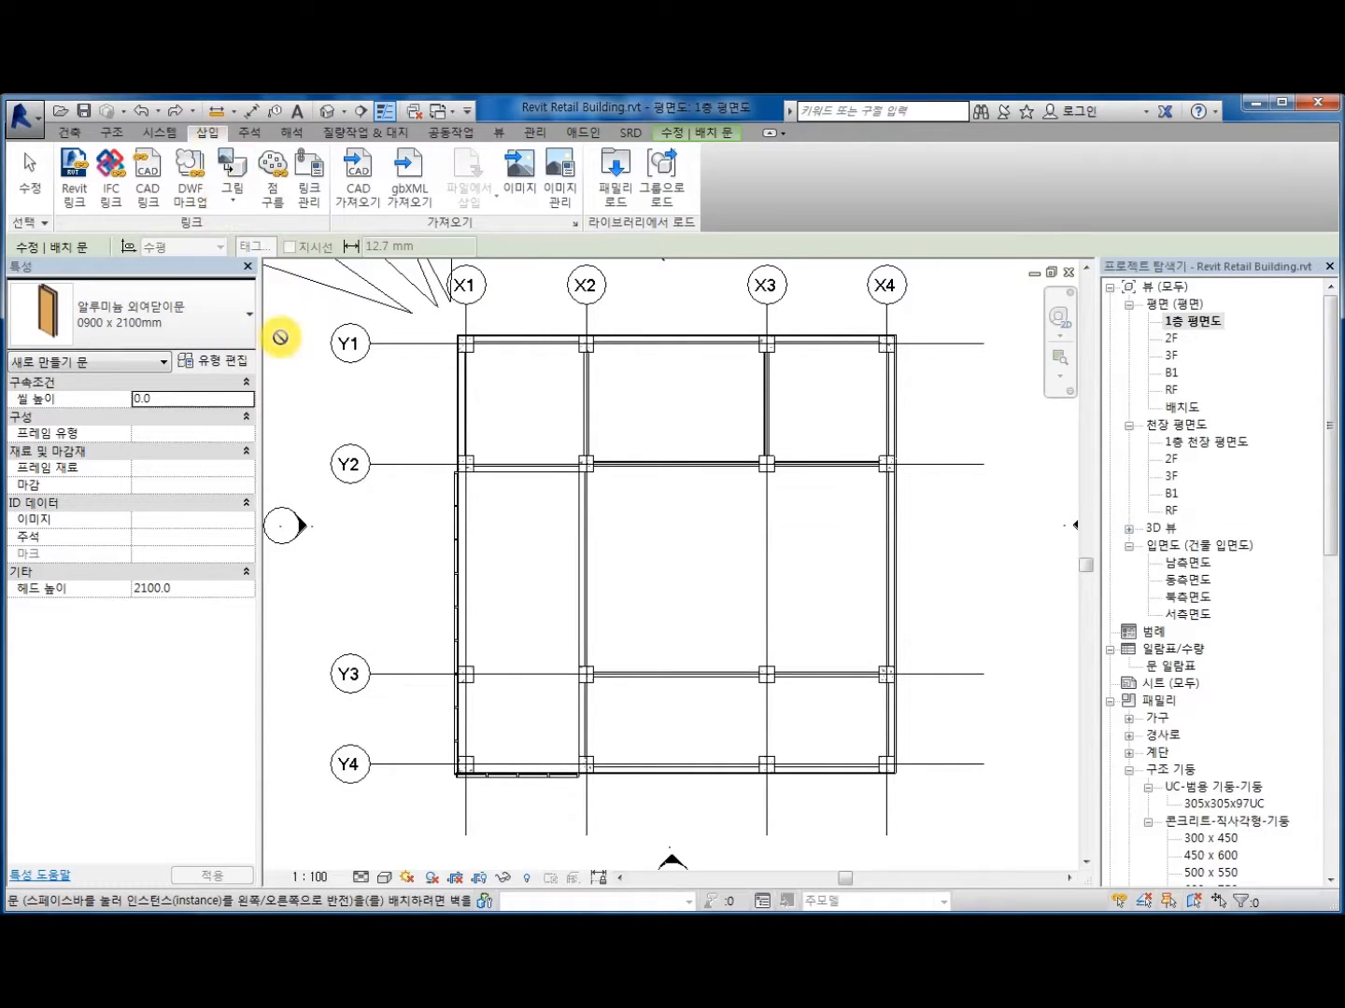
pyautogui.press('Escape')
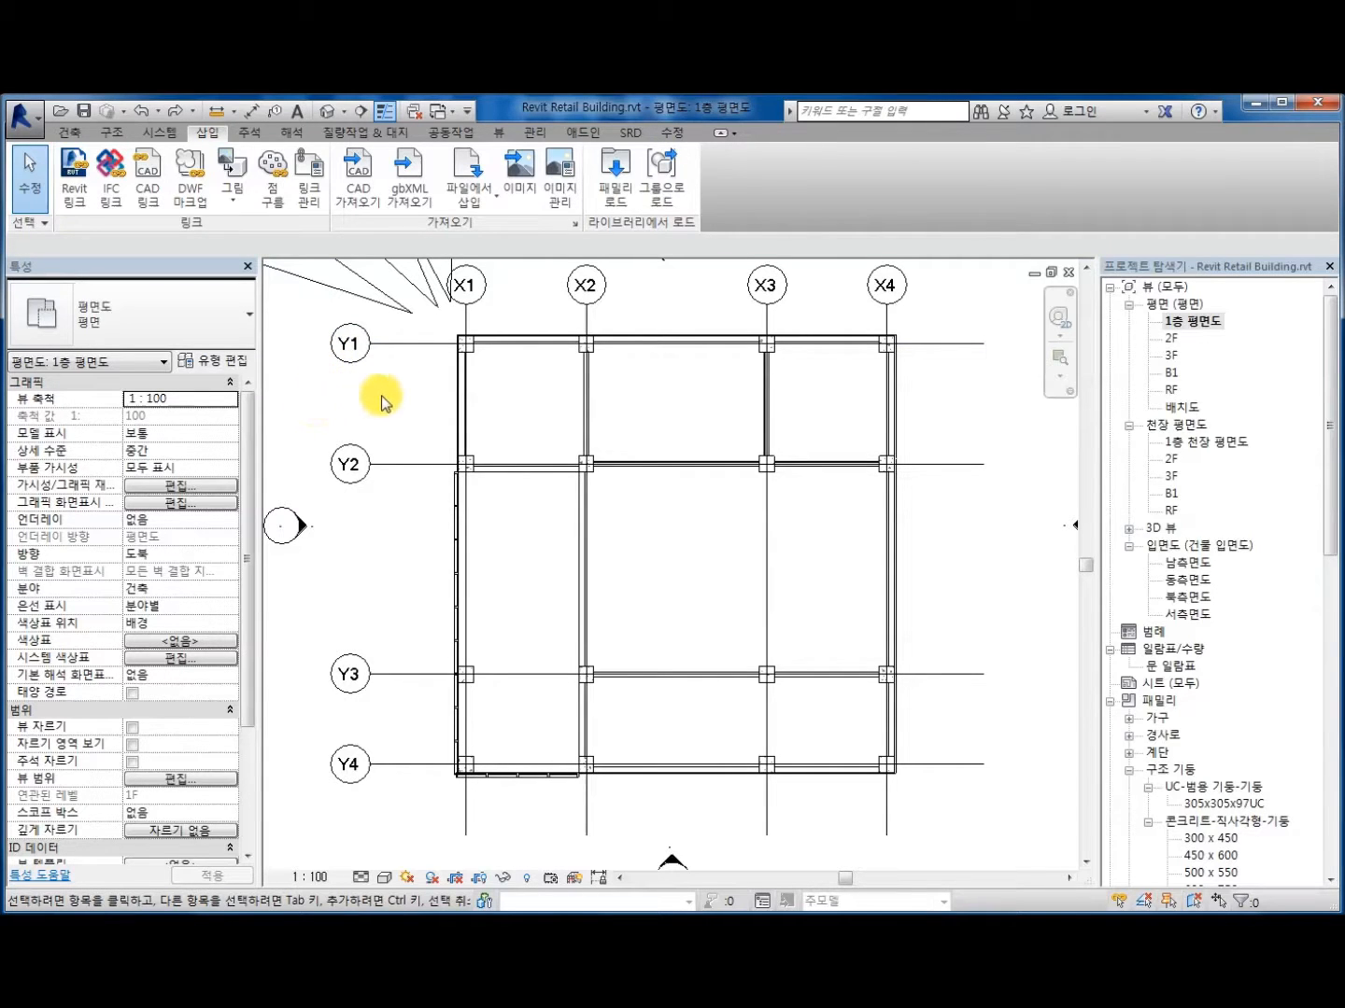
# Step: Load the door families 단일-플러시.rfa and 이중-플러시.rfa from the Korea library's 문 folder
pyautogui.click(633, 206)
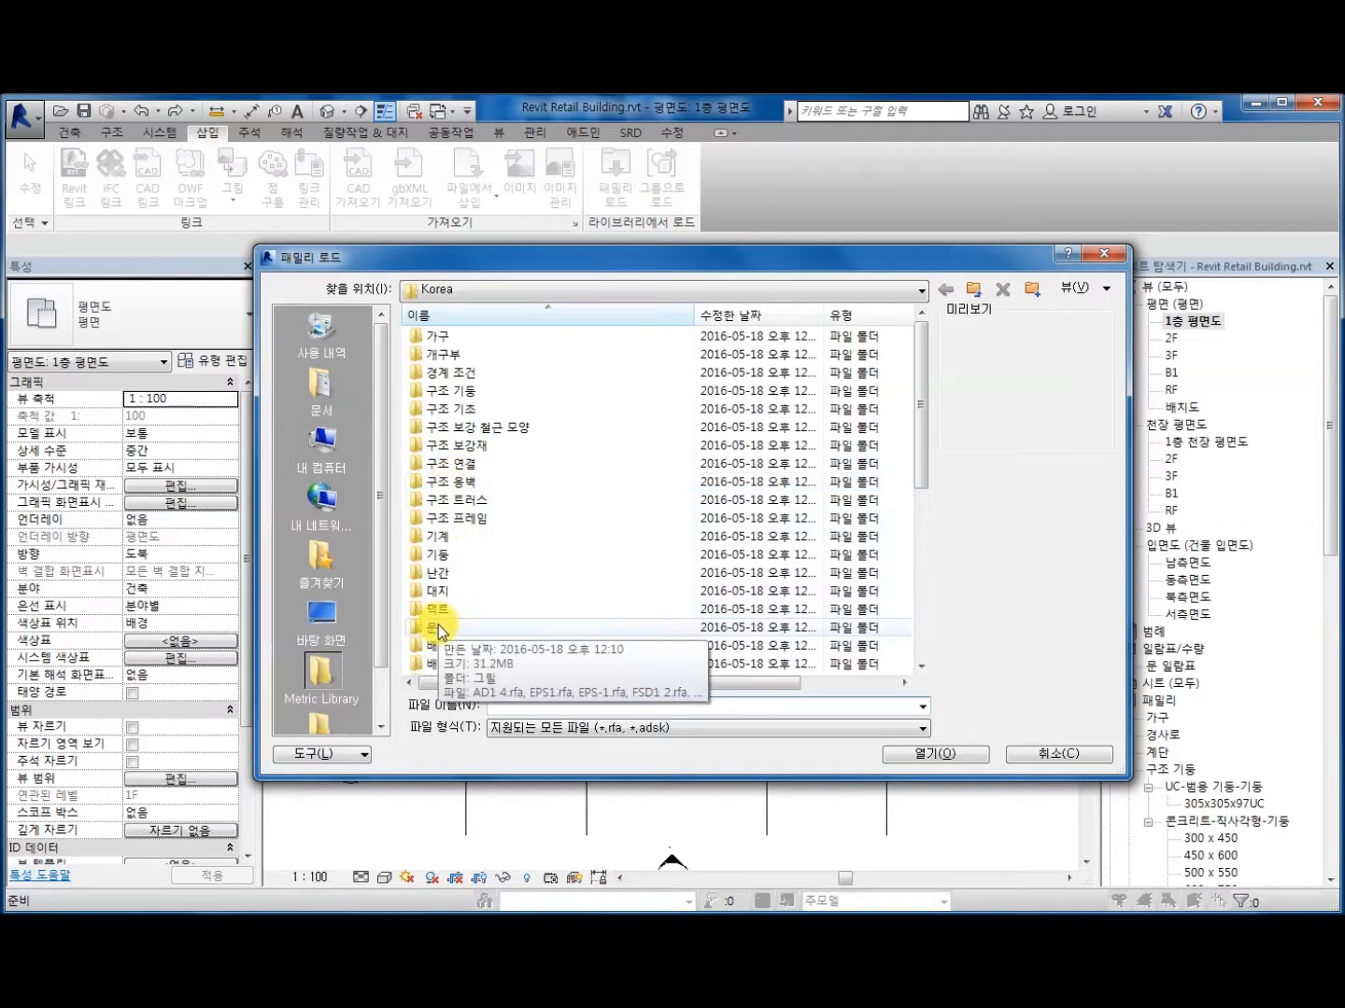
pyautogui.doubleClick(442, 630)
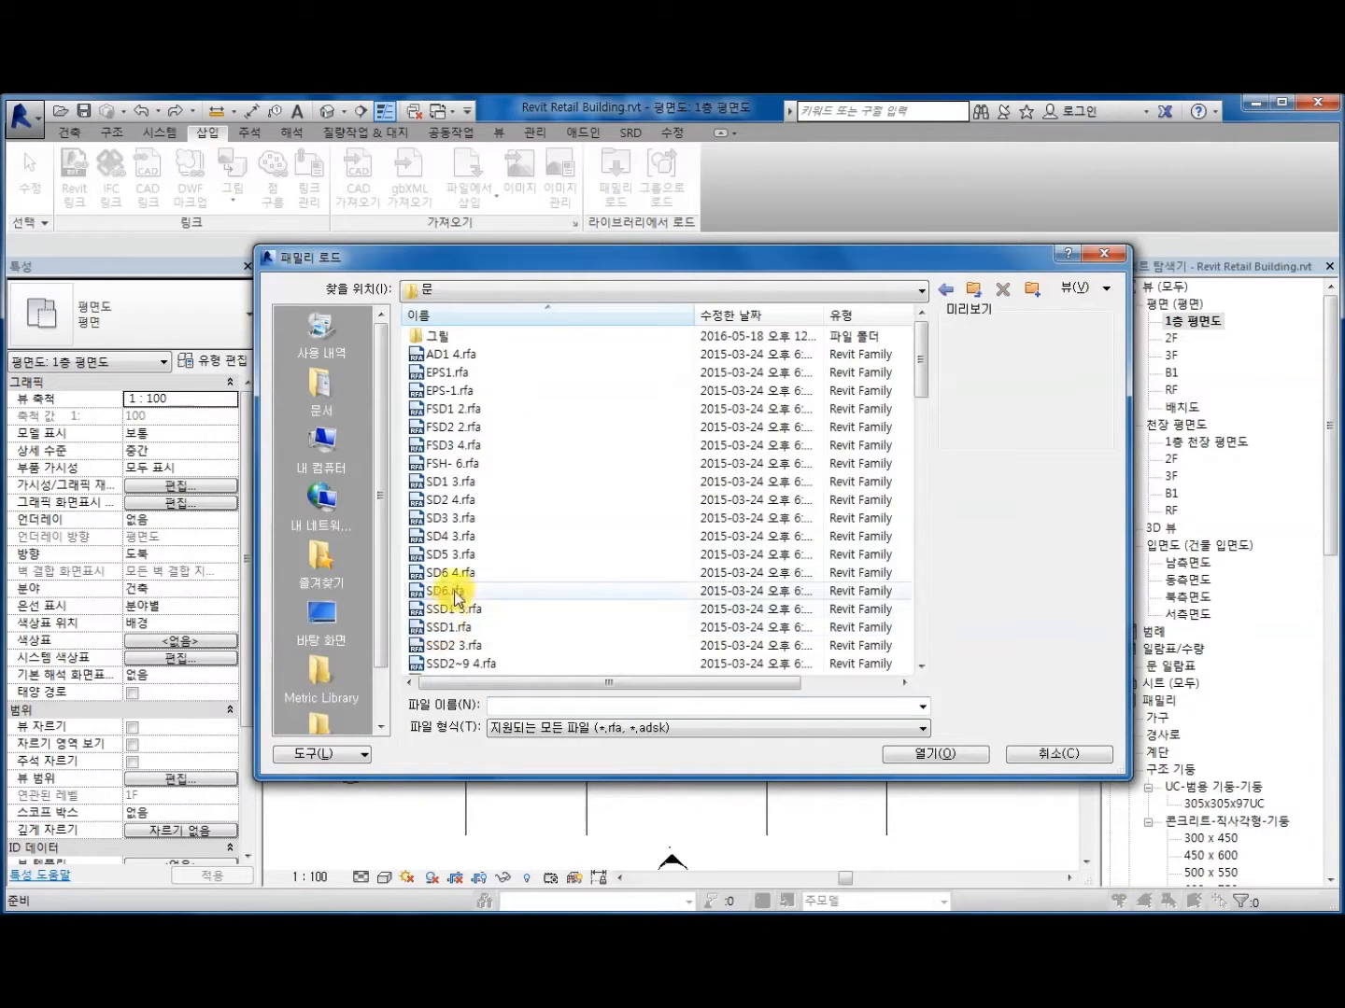
pyautogui.scroll(-6, 461, 614)
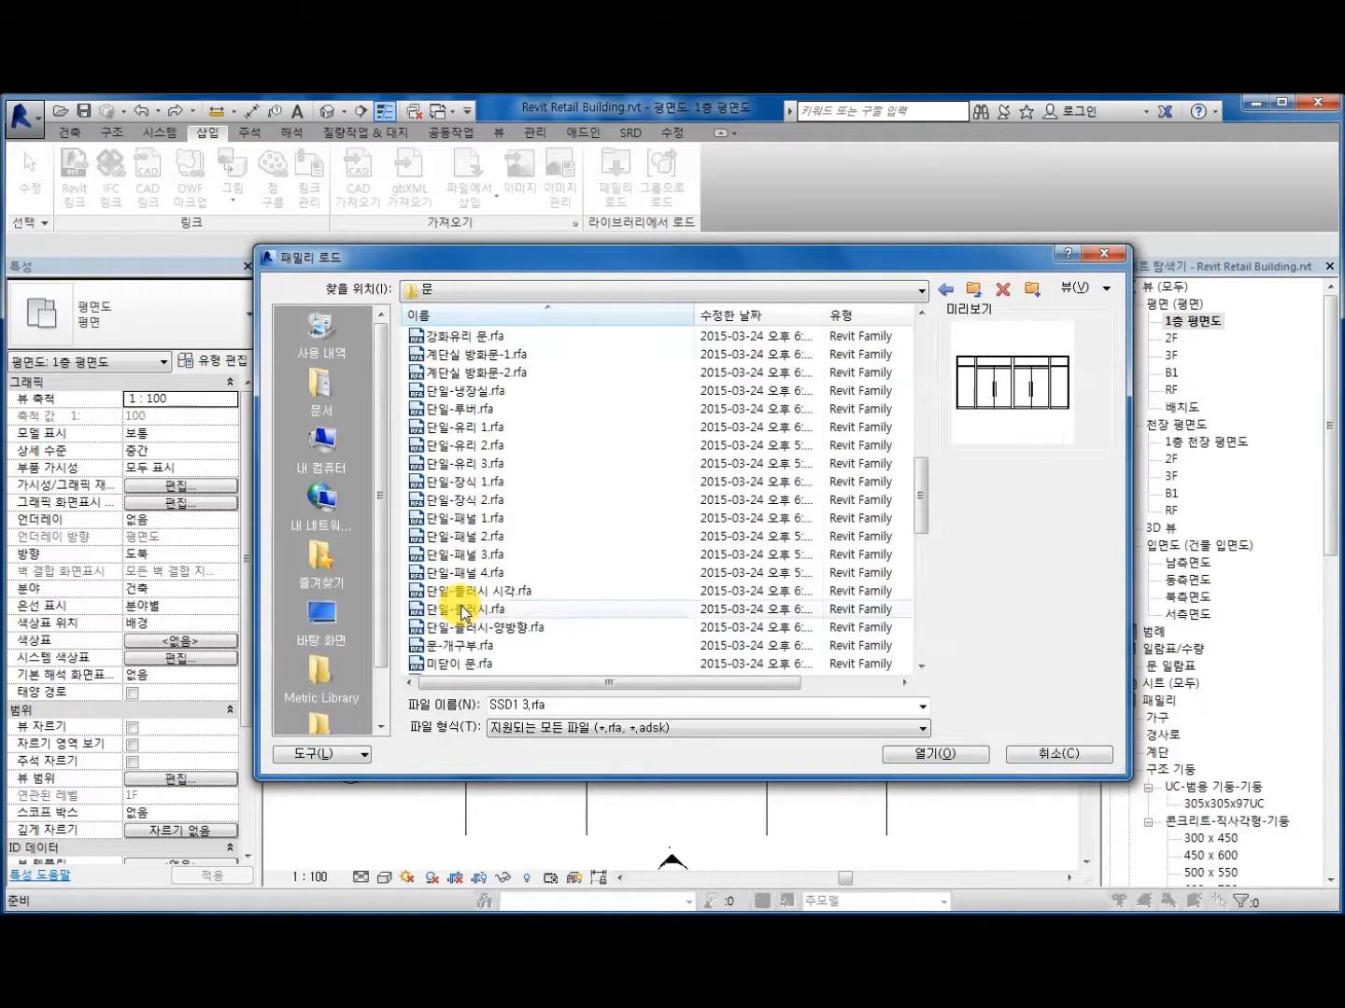
pyautogui.scroll(-2, 481, 597)
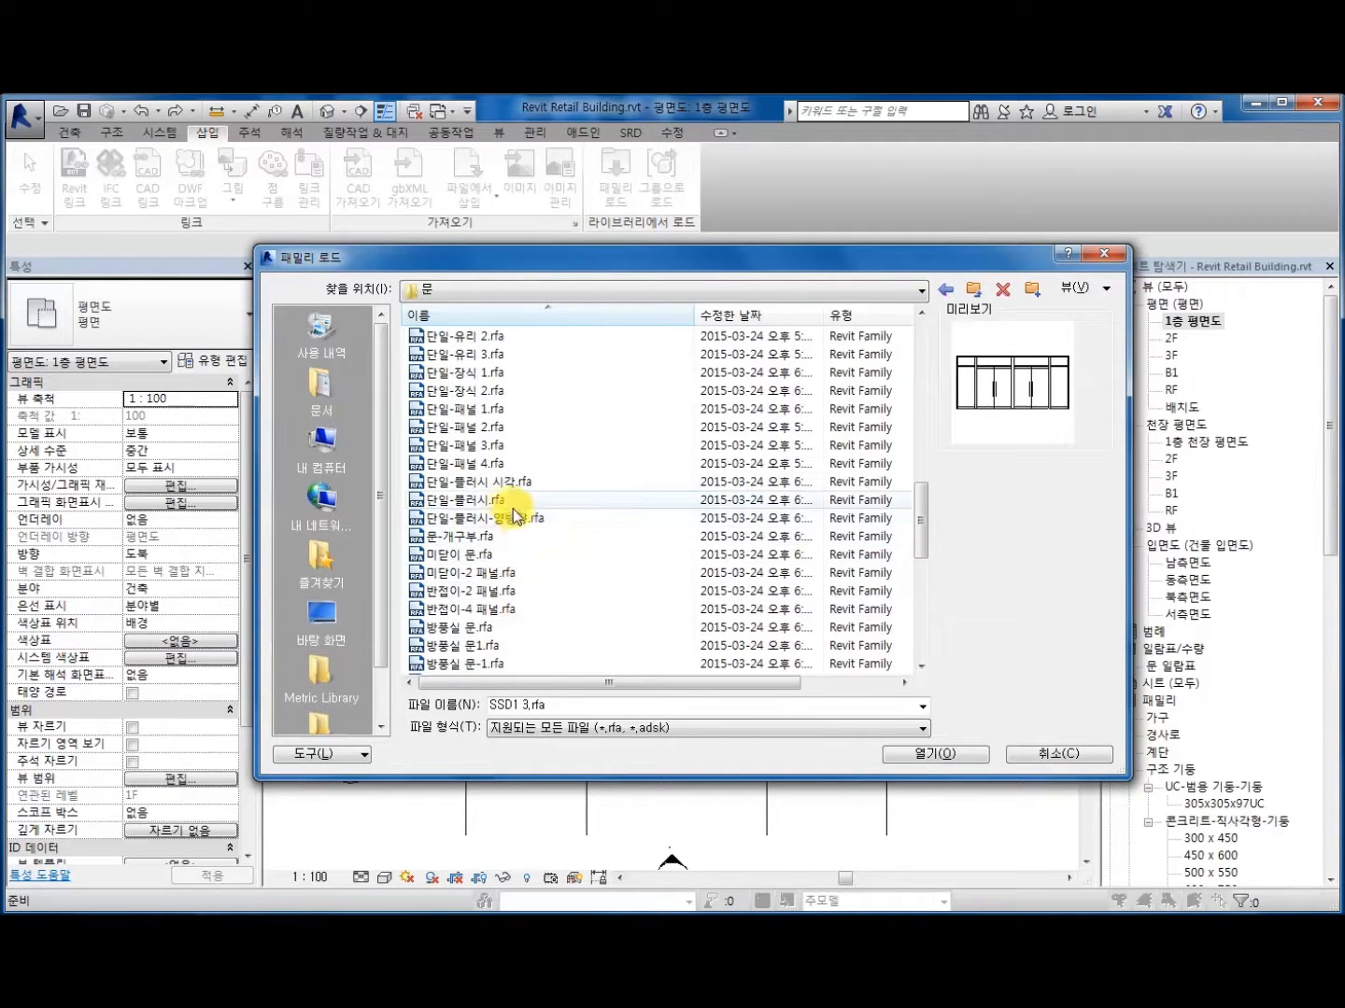
pyautogui.click(511, 501)
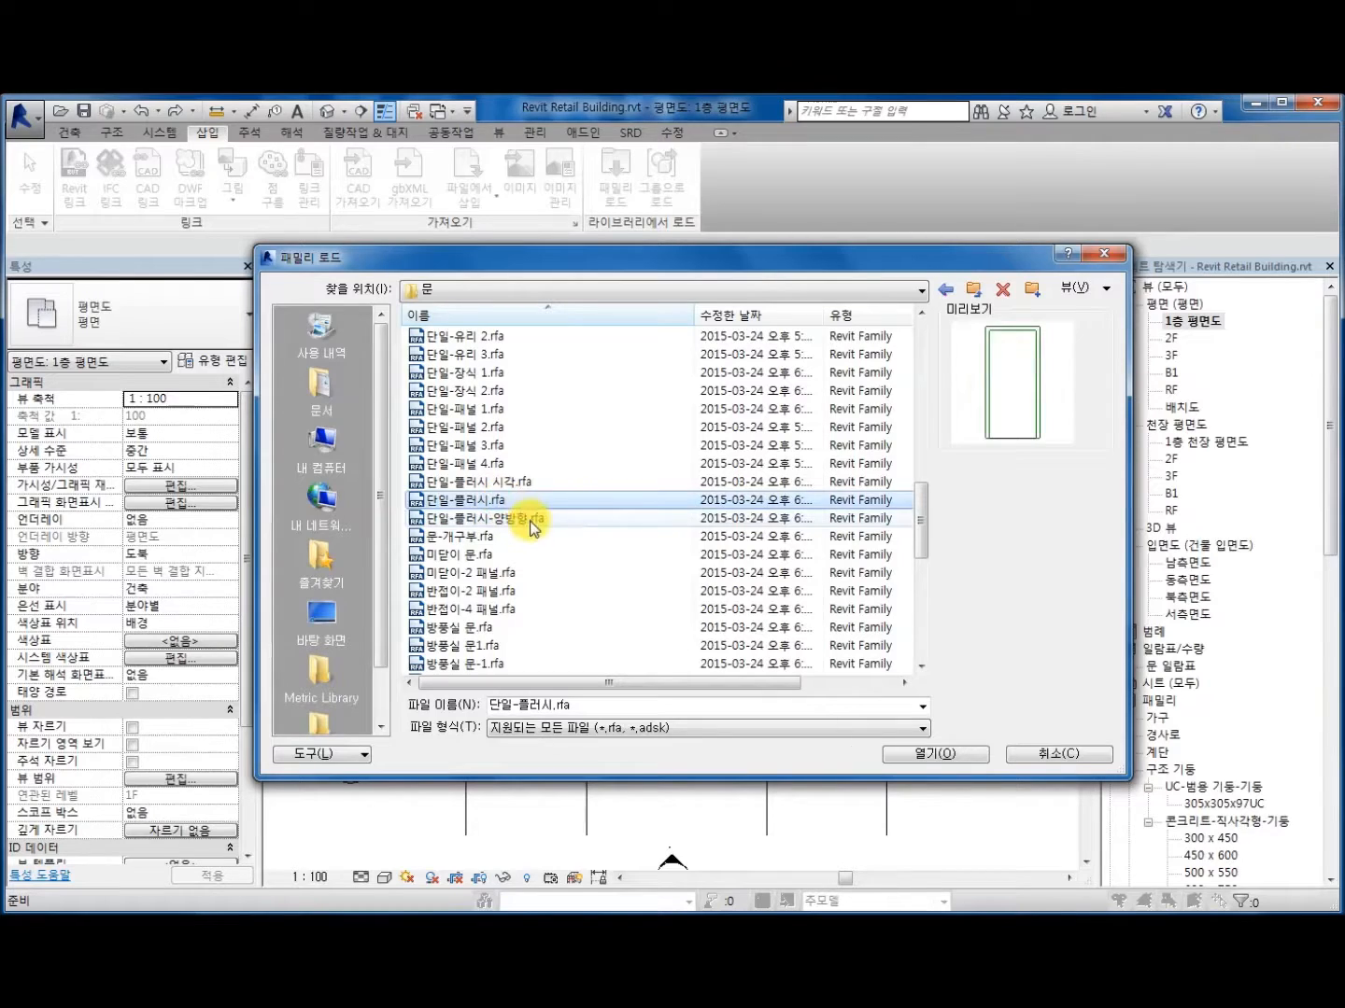
pyautogui.scroll(-1, 530, 526)
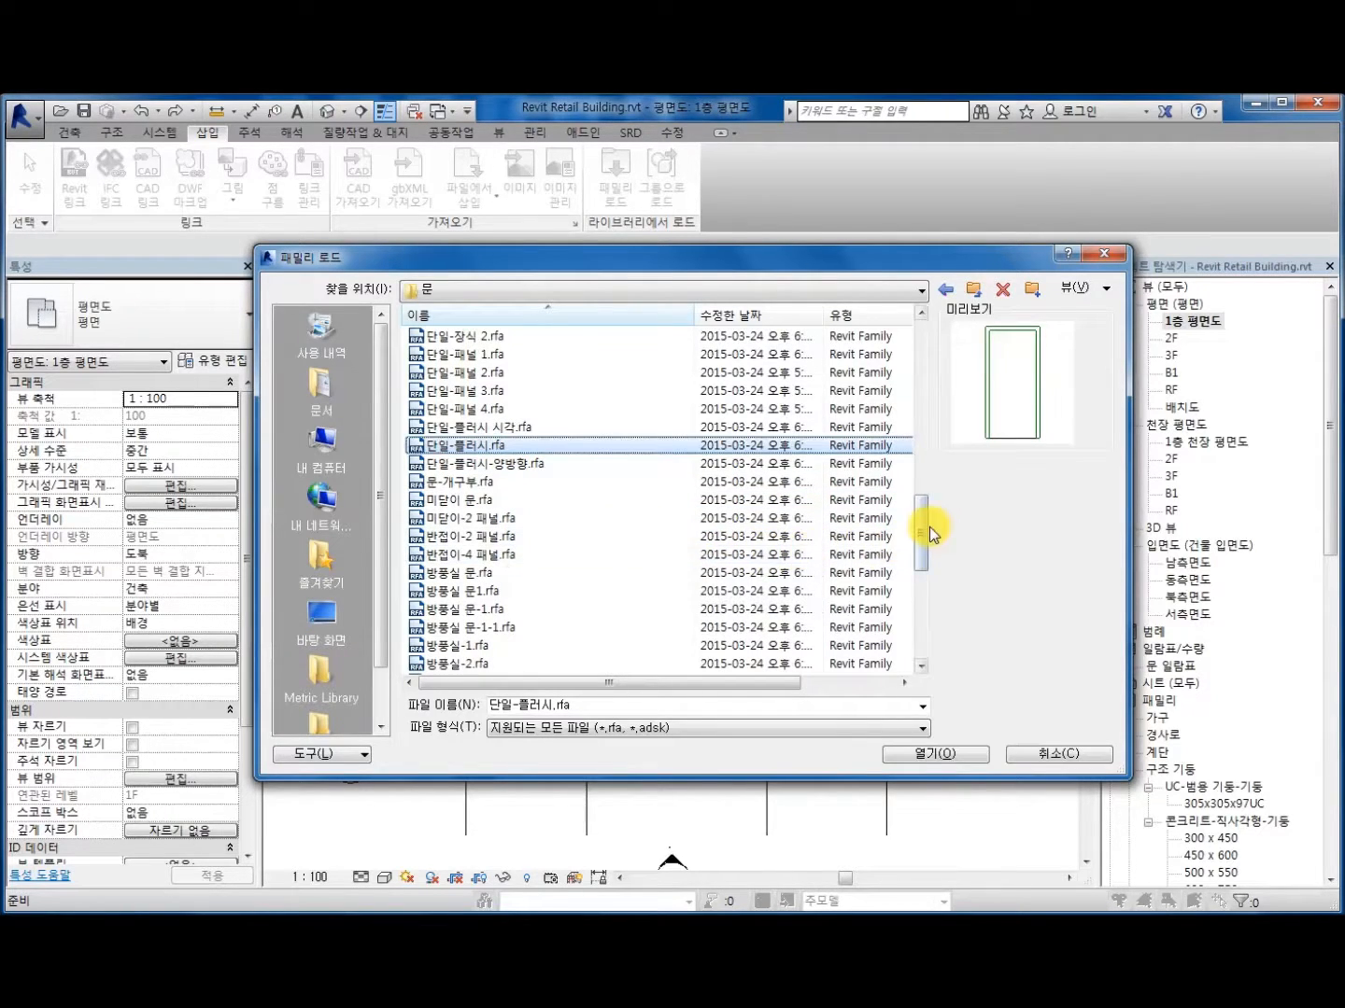
pyautogui.moveTo(925, 520); pyautogui.dragTo(921, 601)
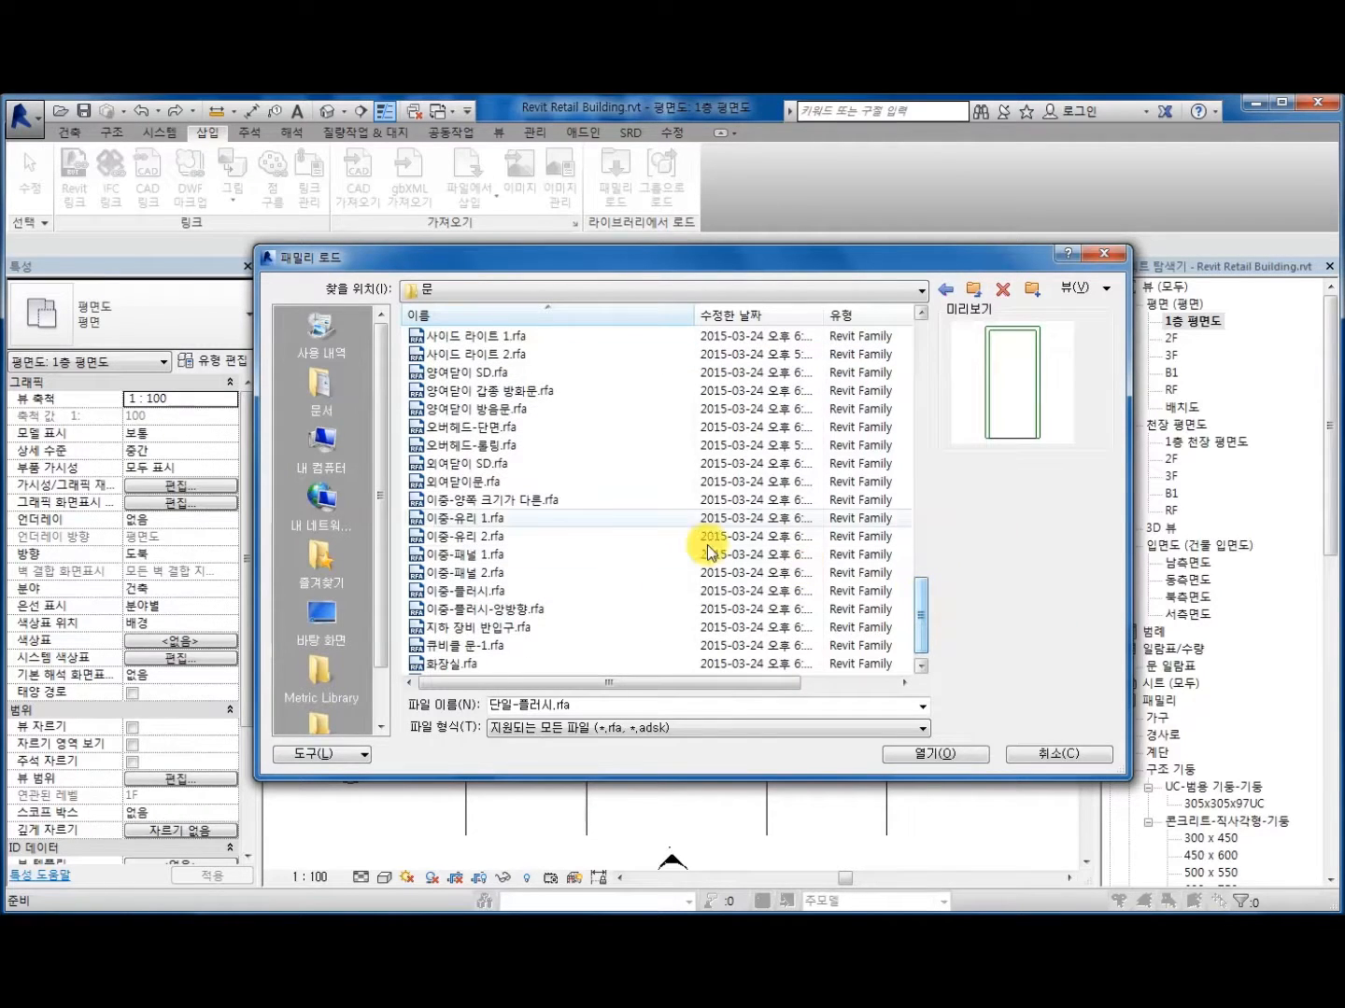
pyautogui.keyDown('ctrl'); pyautogui.click(502, 589); pyautogui.keyUp('ctrl')
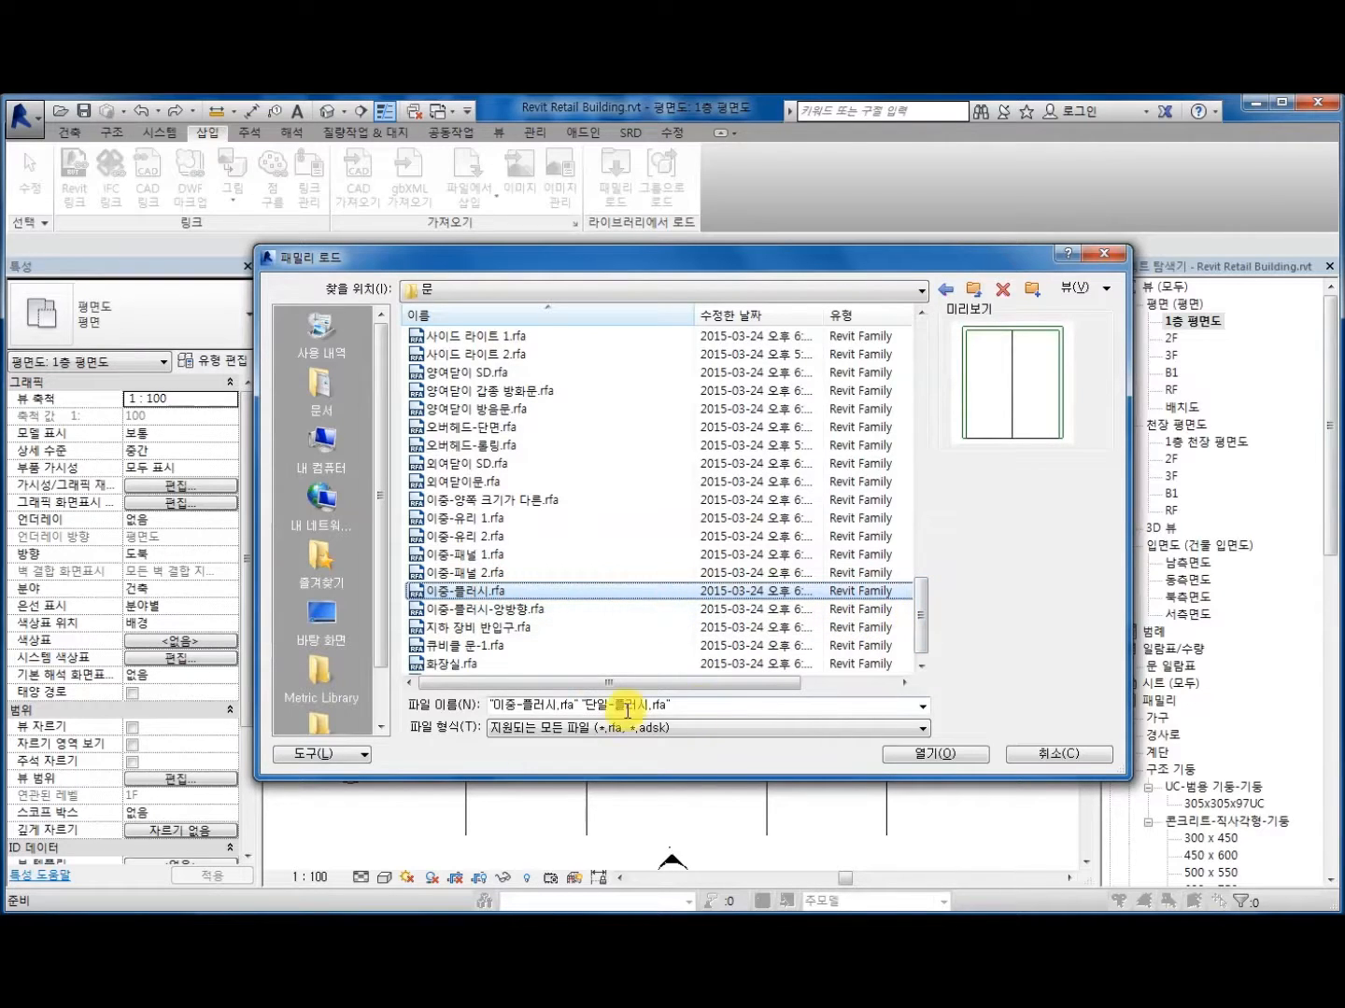
pyautogui.click(707, 702)
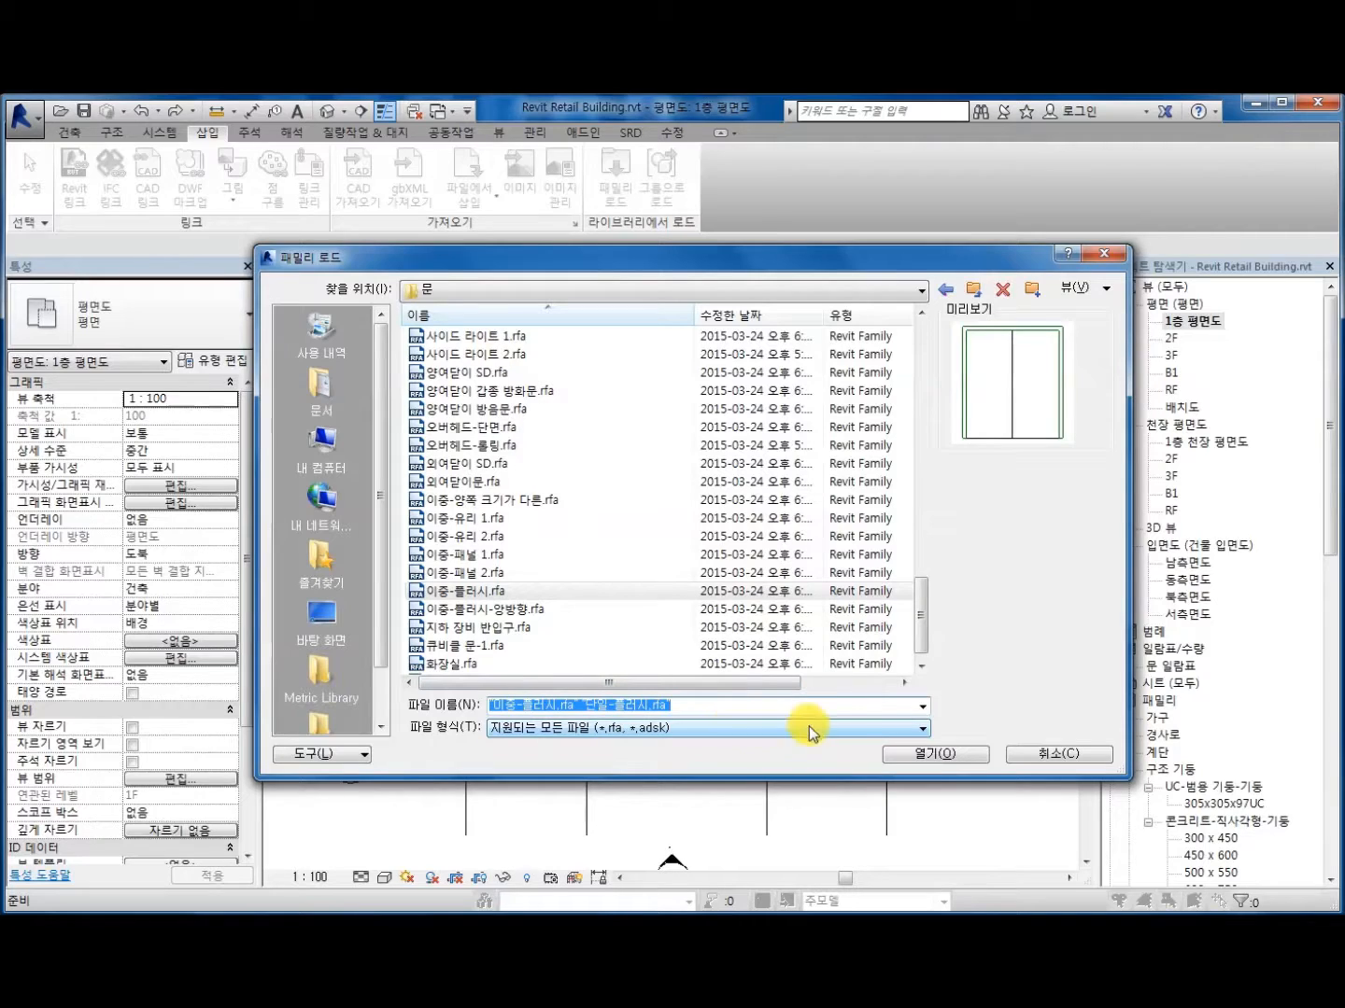
pyautogui.click(921, 752)
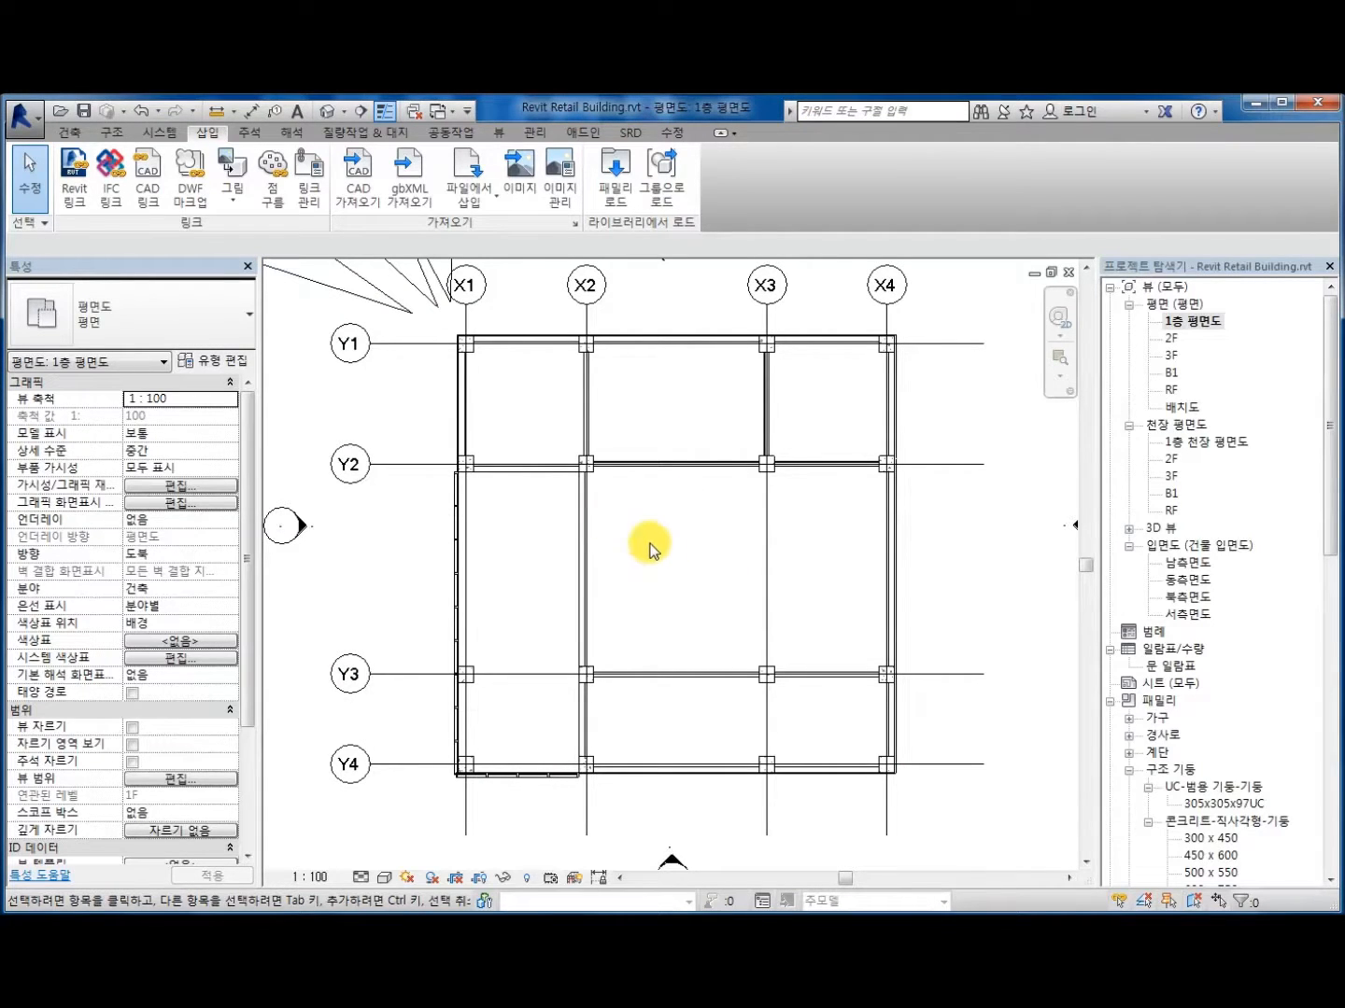
# Step: Place 단일-플러시 0915 x 2134mm doors in the X2 and X3 walls between Y1 and Y2, about 500 and 600 mm from the Y2 end
pyautogui.click(73, 131)
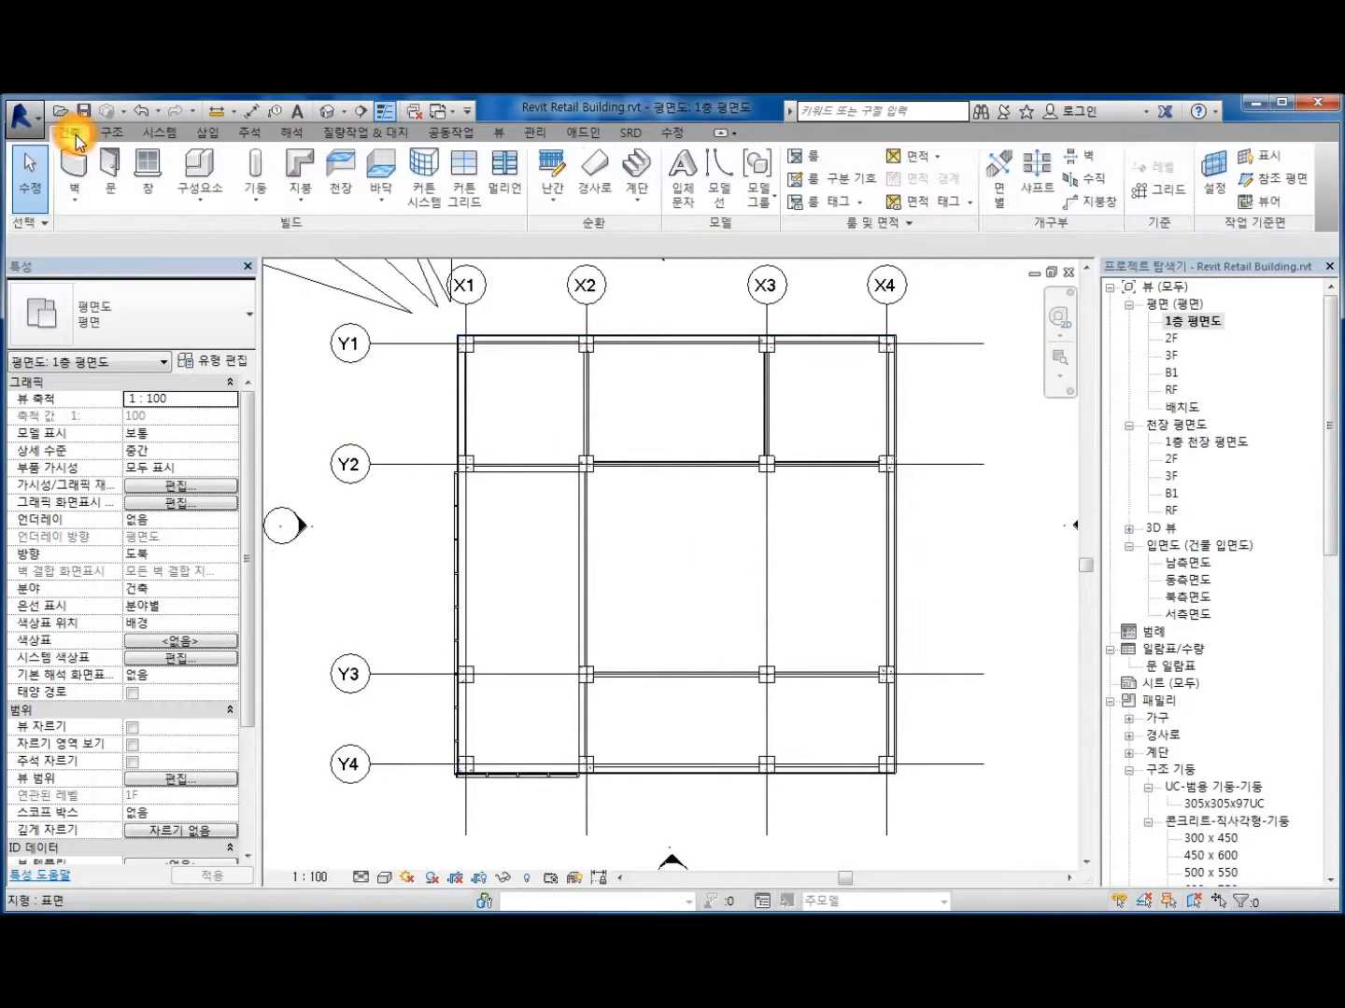
pyautogui.click(113, 191)
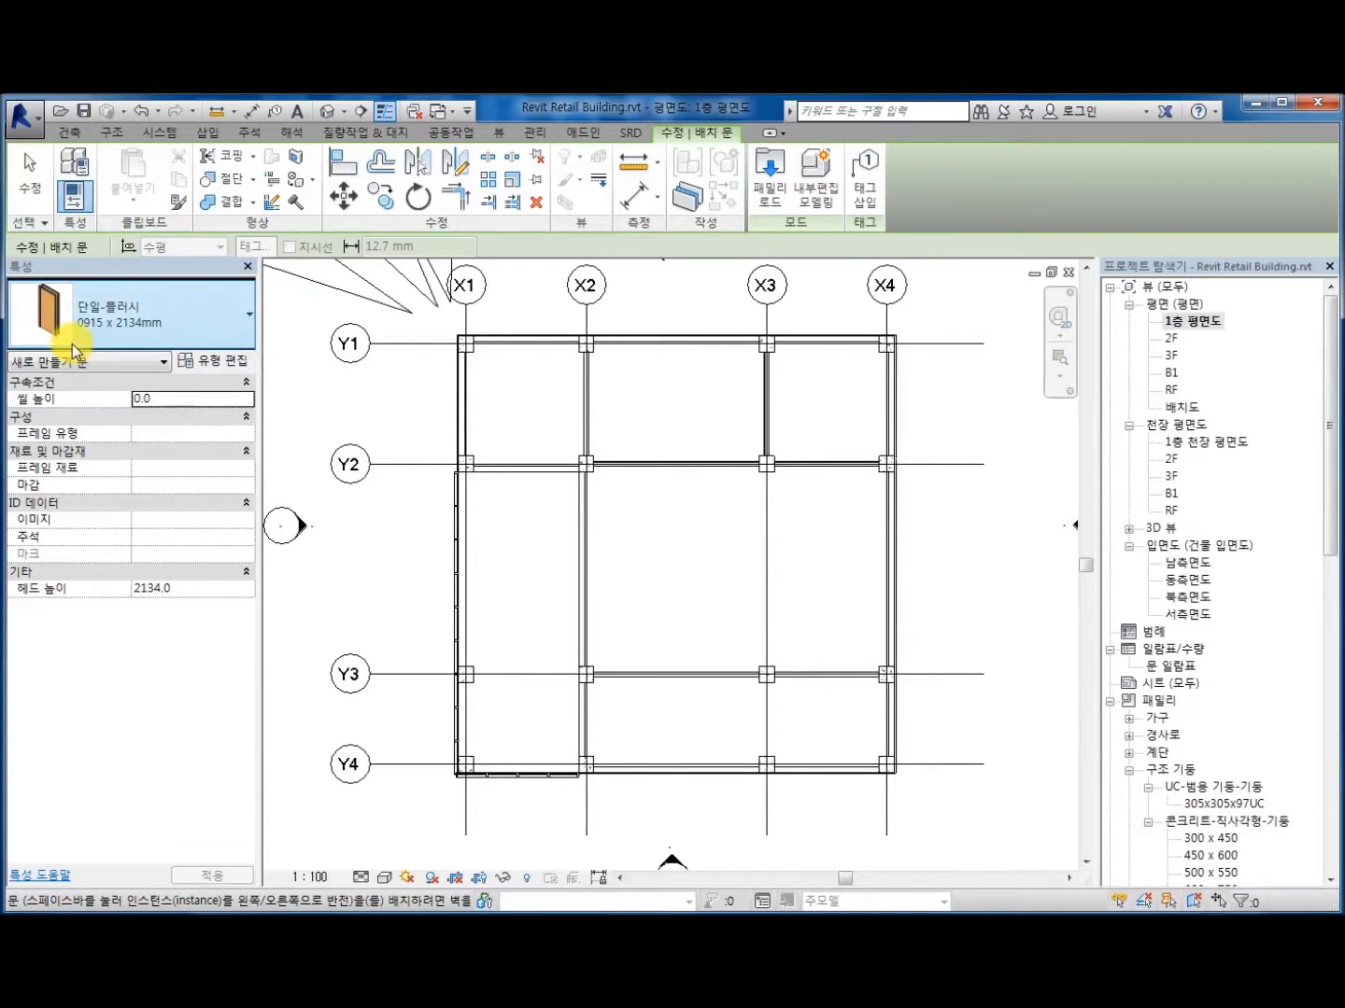
pyautogui.click(133, 338)
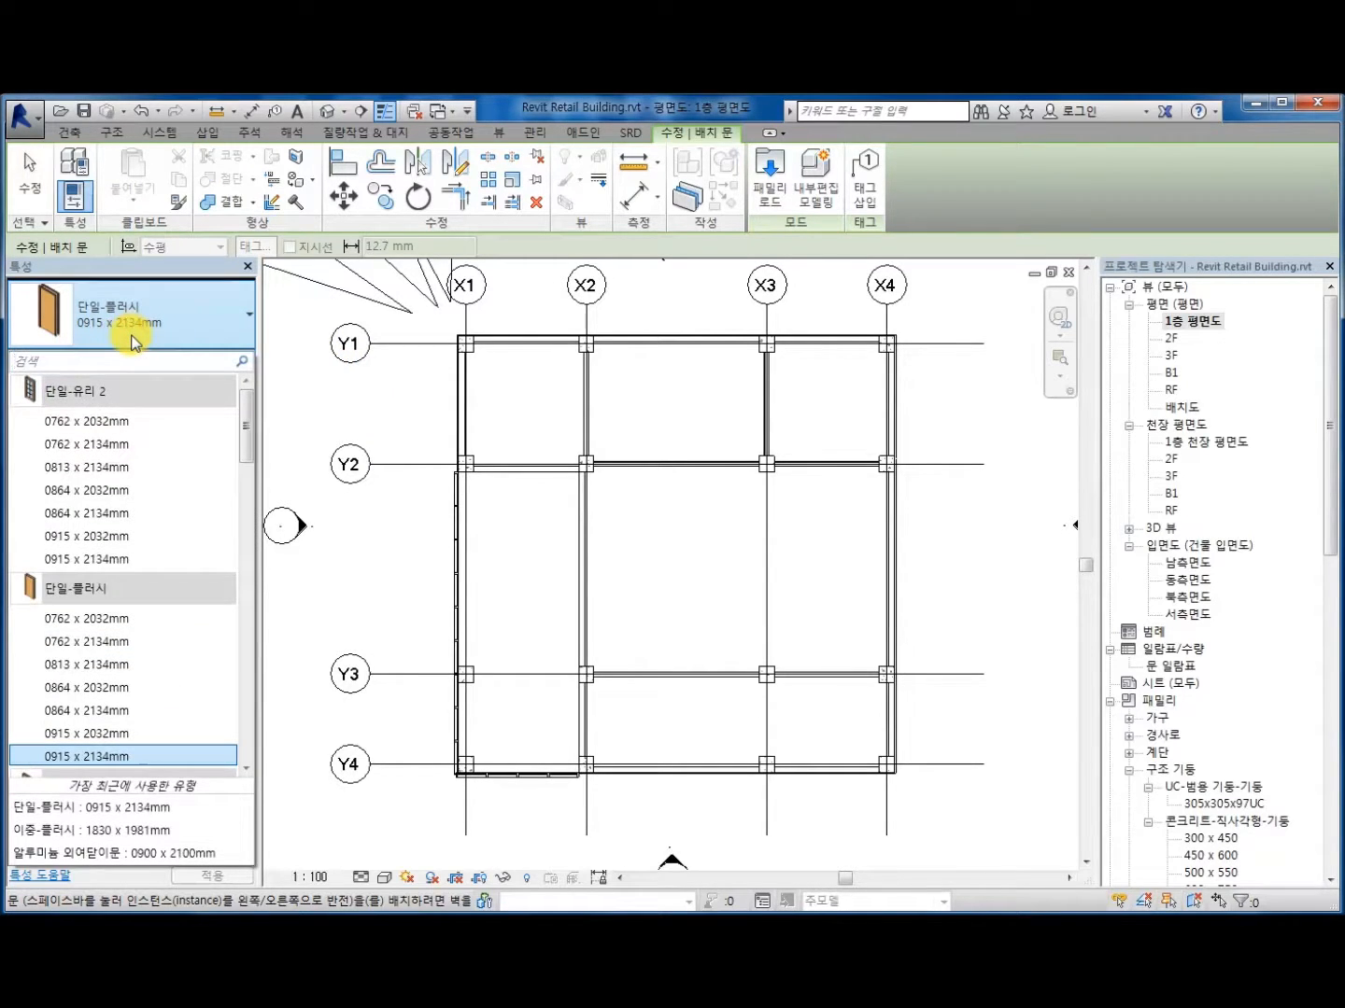
pyautogui.scroll(-1, 90, 561)
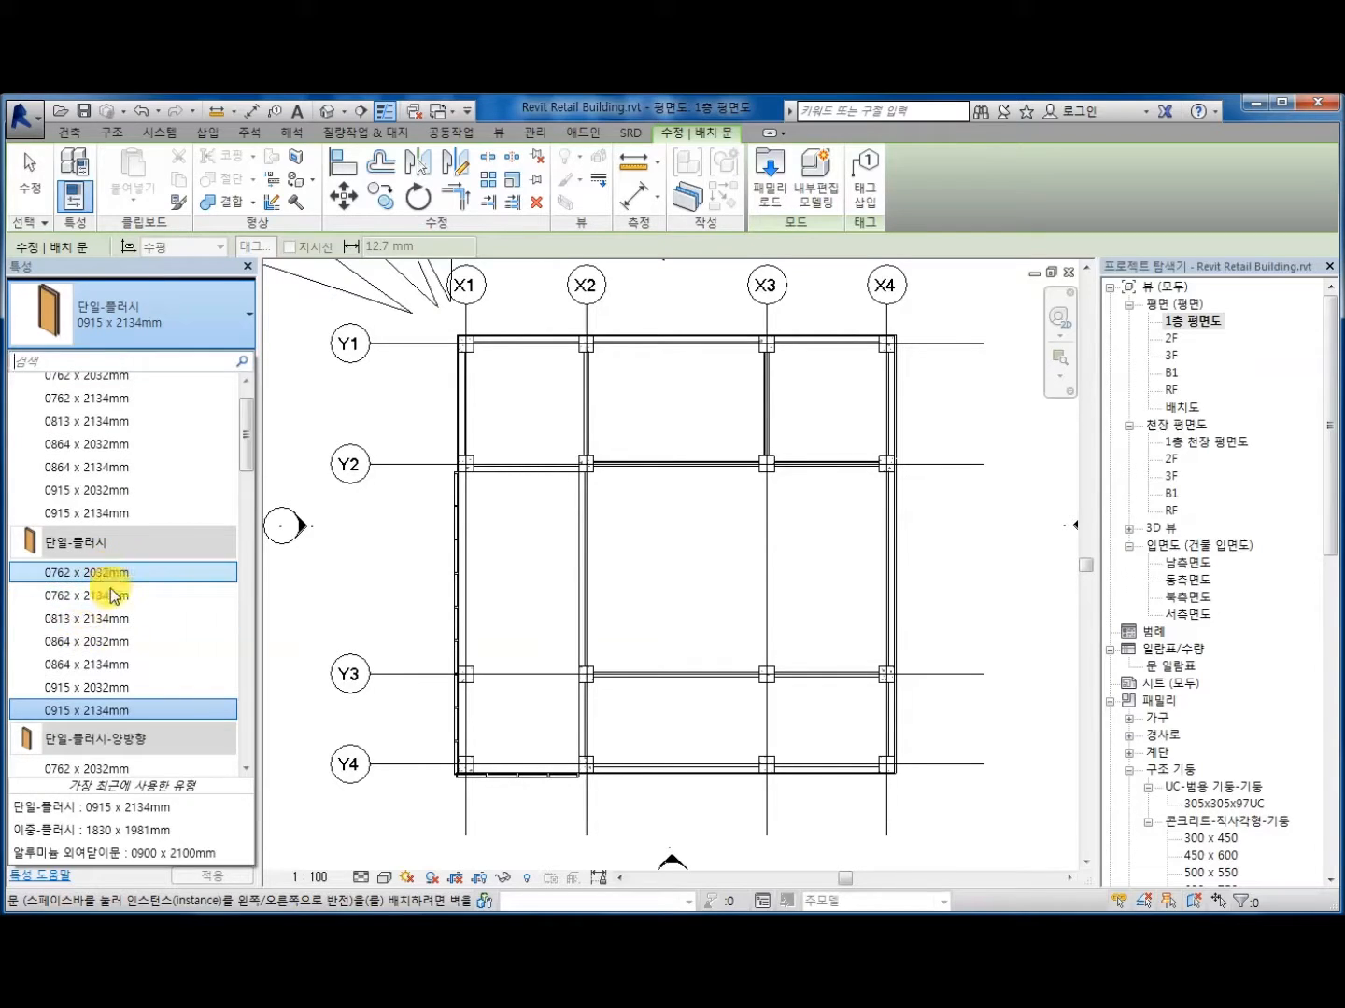
pyautogui.click(145, 709)
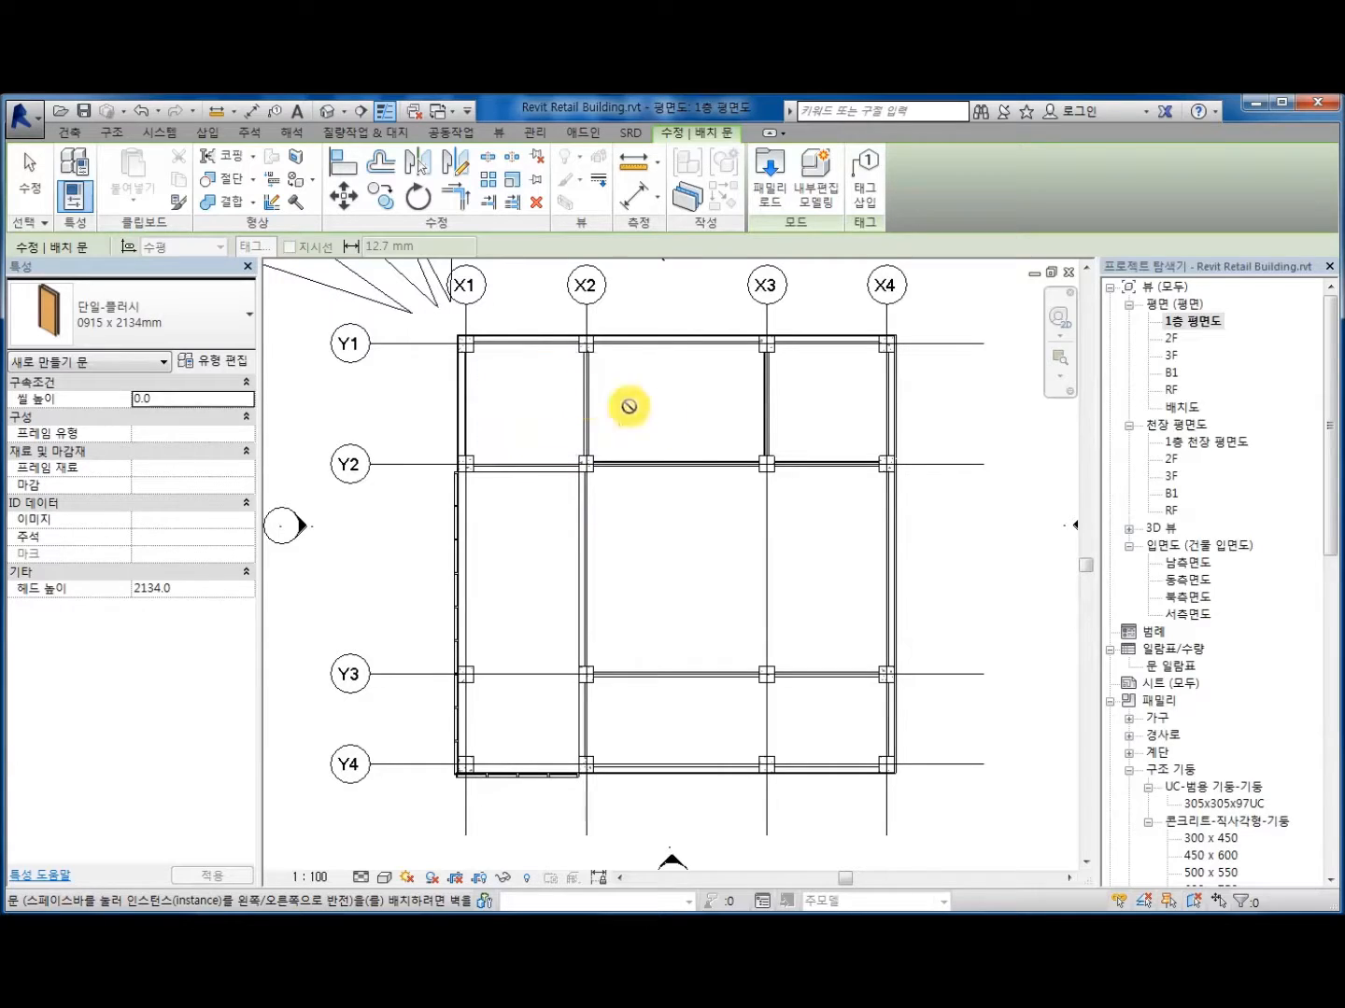
pyautogui.click(583, 427)
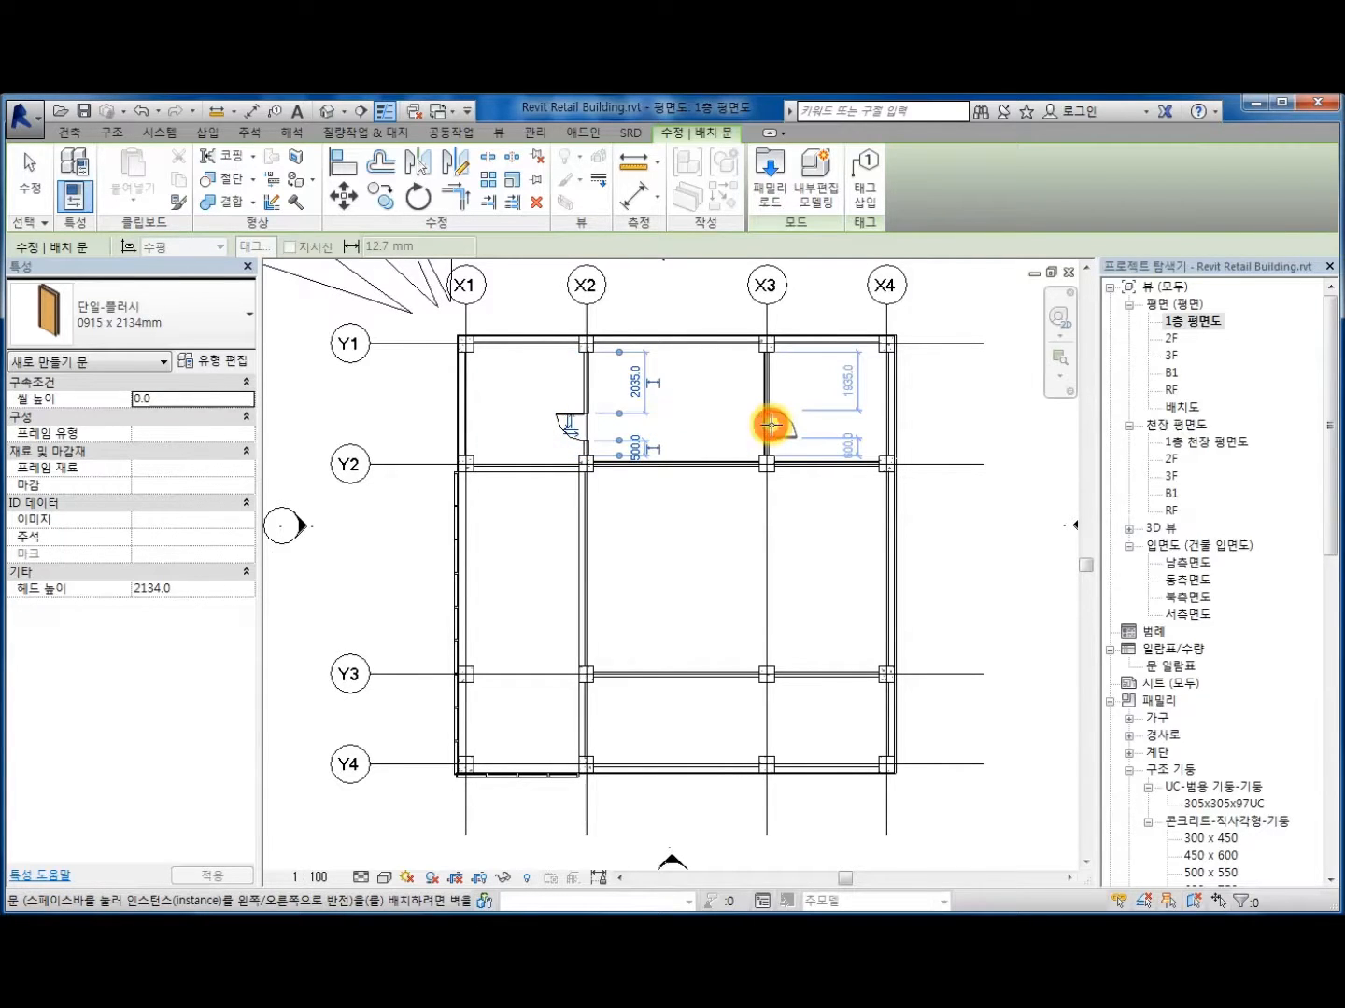
pyautogui.click(772, 425)
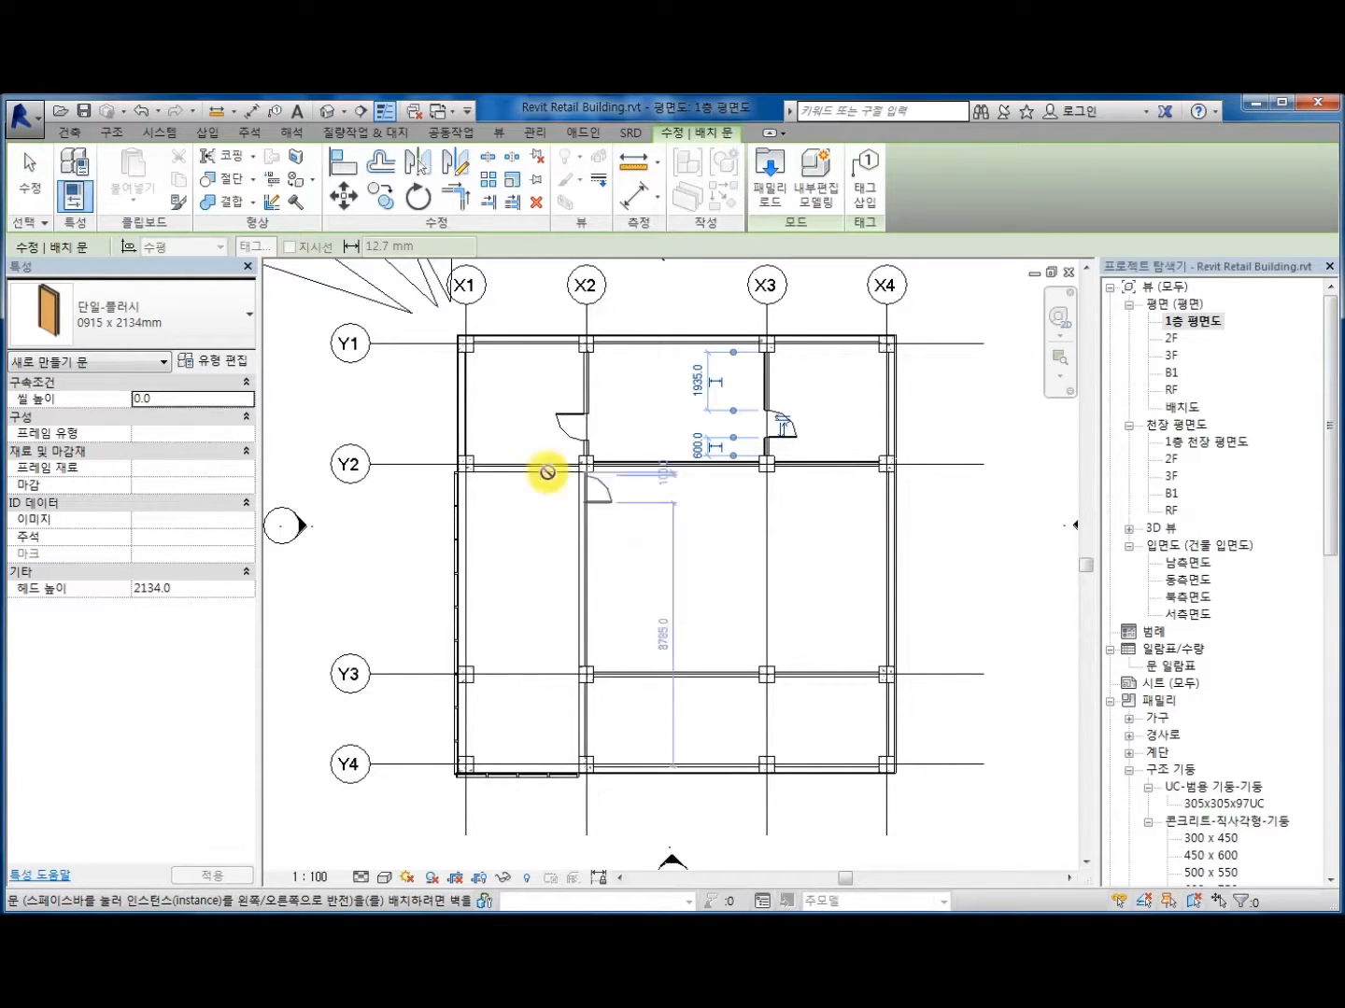
# Step: Place 이중-플러시 1830 x 2134mm doors midway between X2 and X3 in the Y2 and Y3 walls, and in the X2 wall about 2300 mm below Y2
pyautogui.click(235, 328)
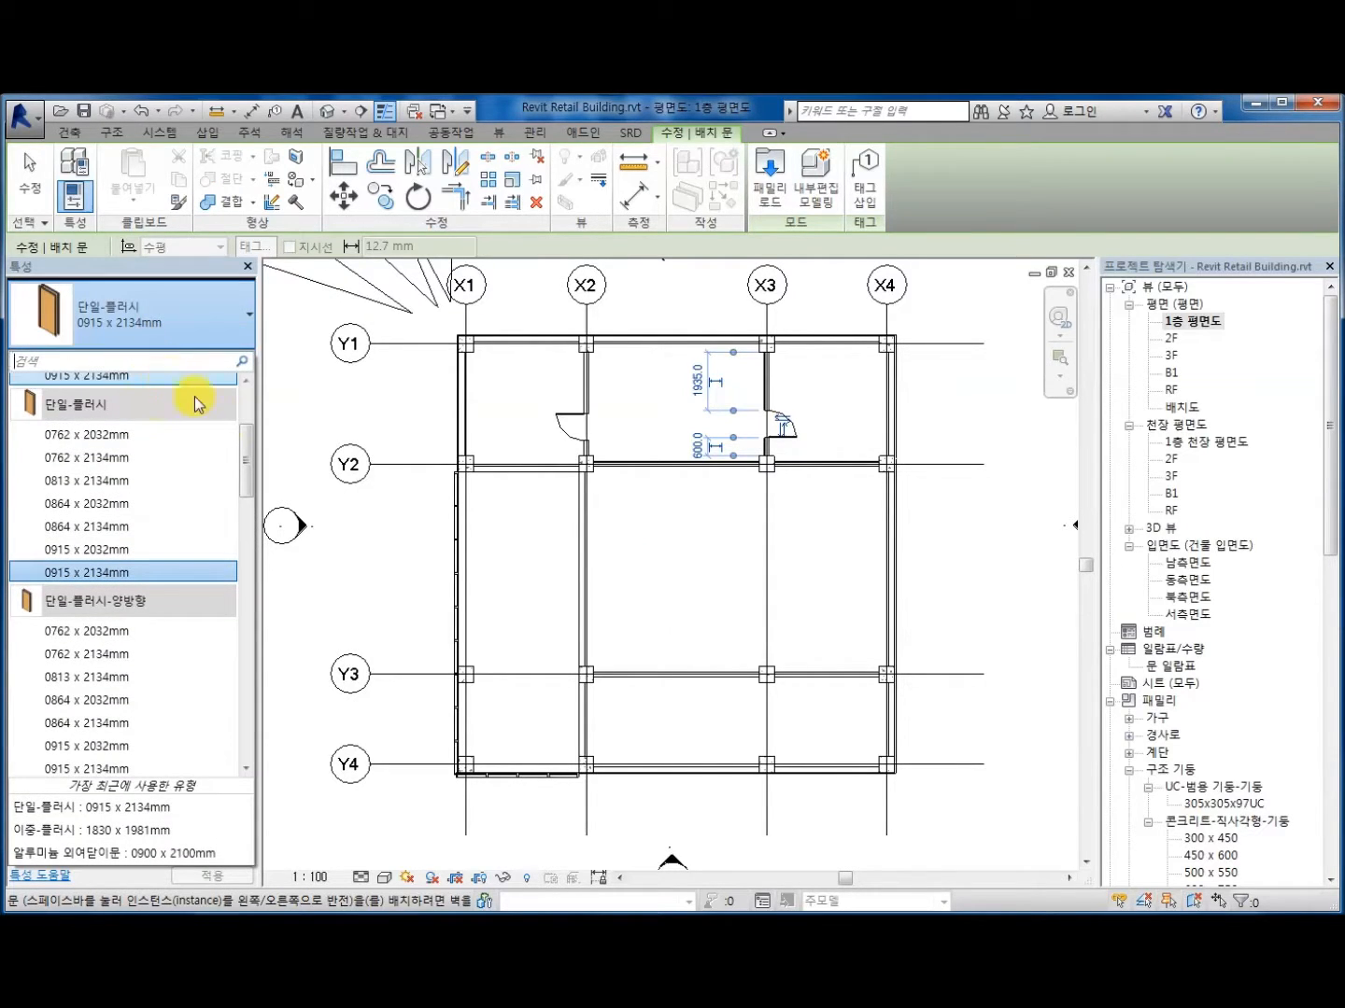
pyautogui.moveTo(247, 437); pyautogui.dragTo(248, 381)
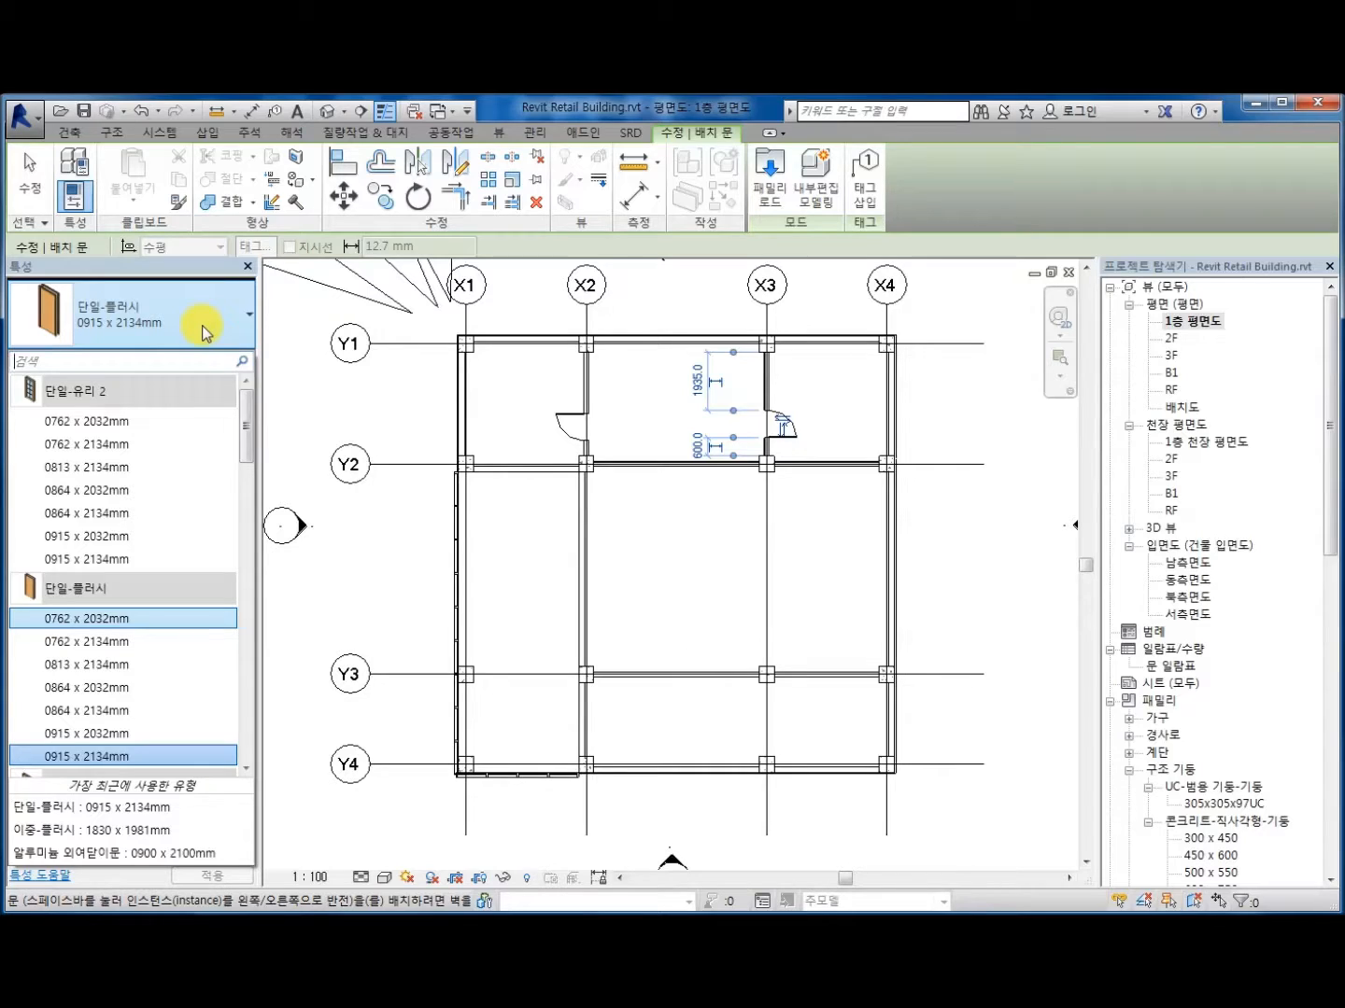
pyautogui.write('이')
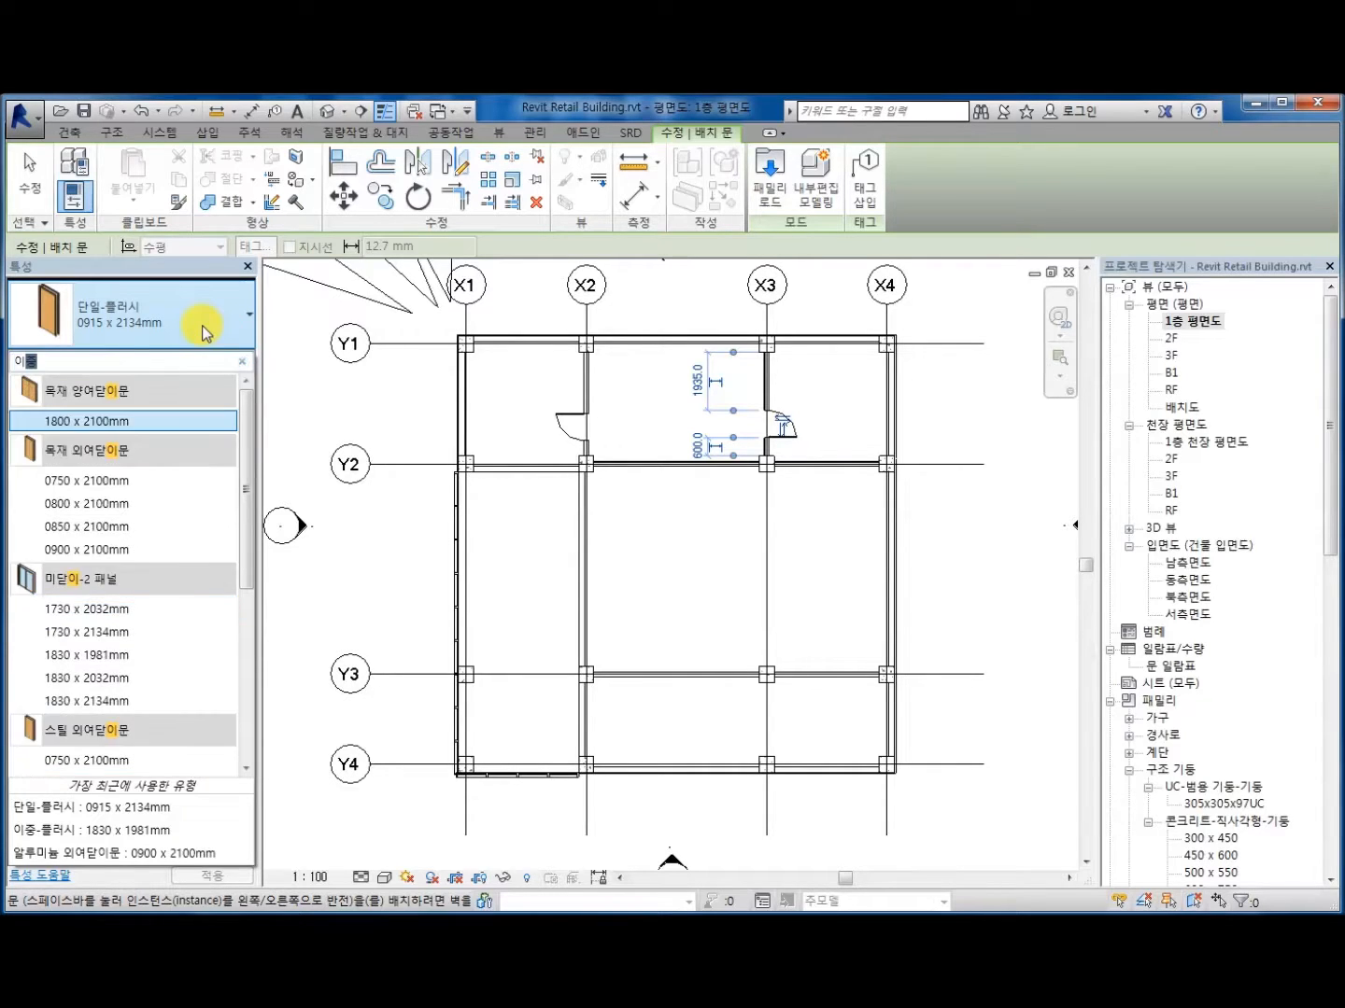
pyautogui.write('중')
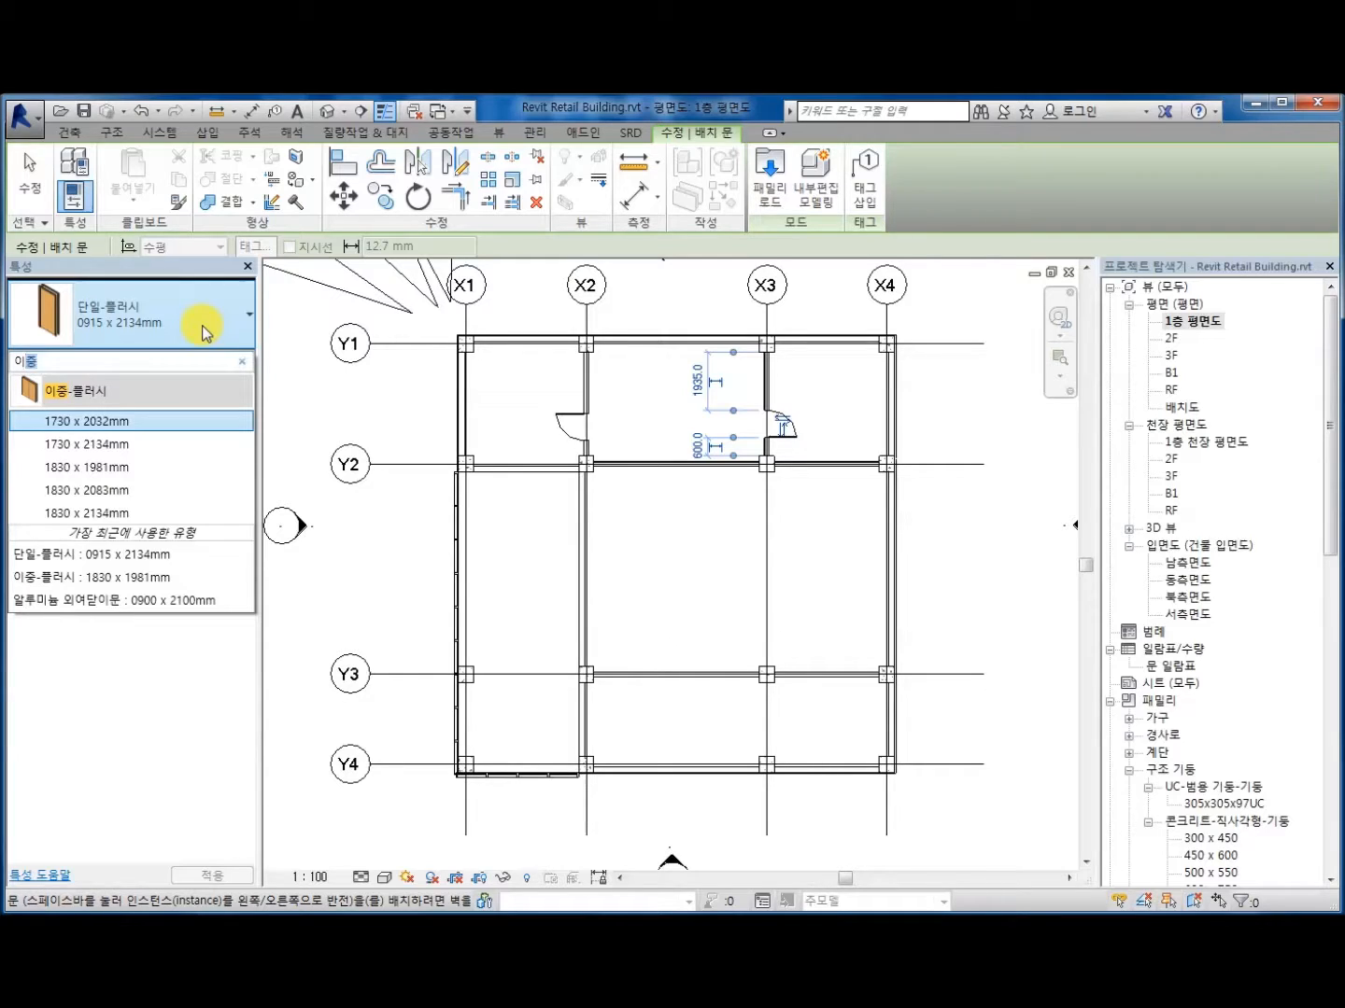
pyautogui.moveTo(138, 517)
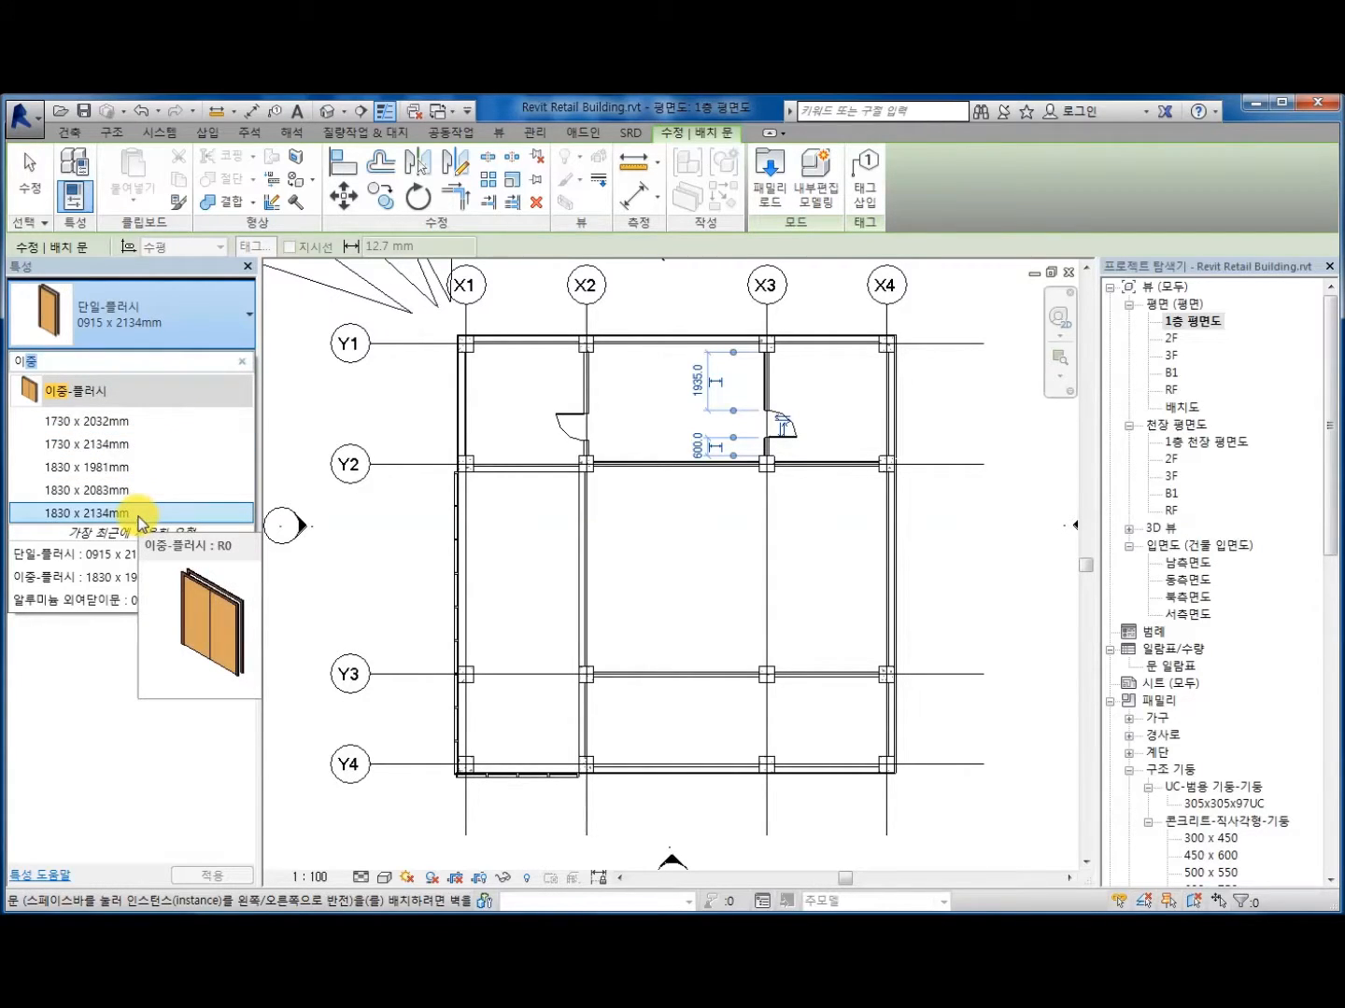
pyautogui.click(139, 515)
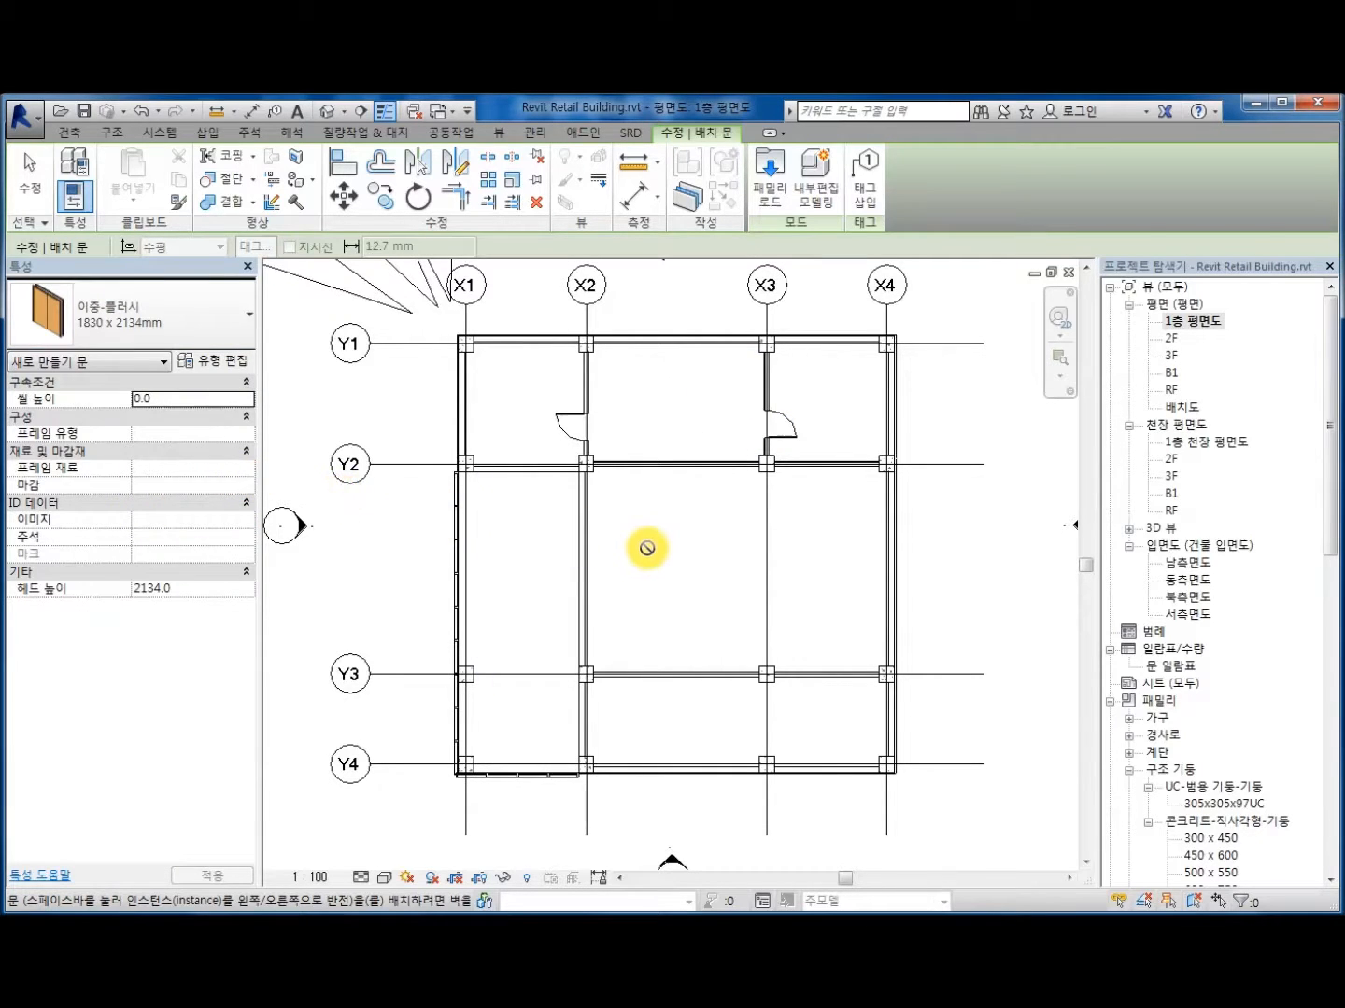
pyautogui.click(676, 460)
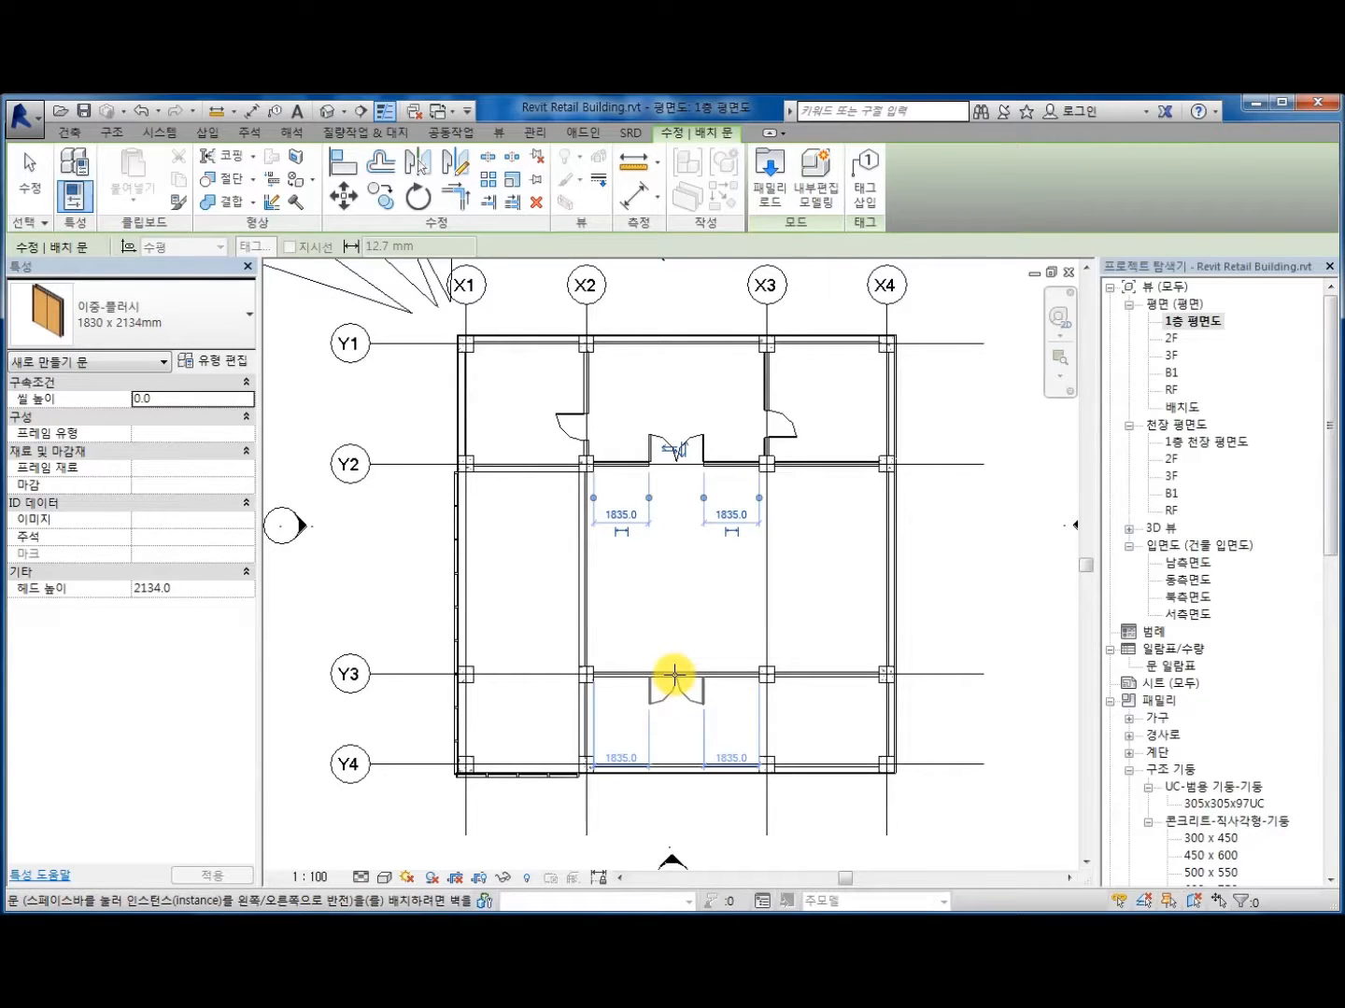
pyautogui.click(674, 675)
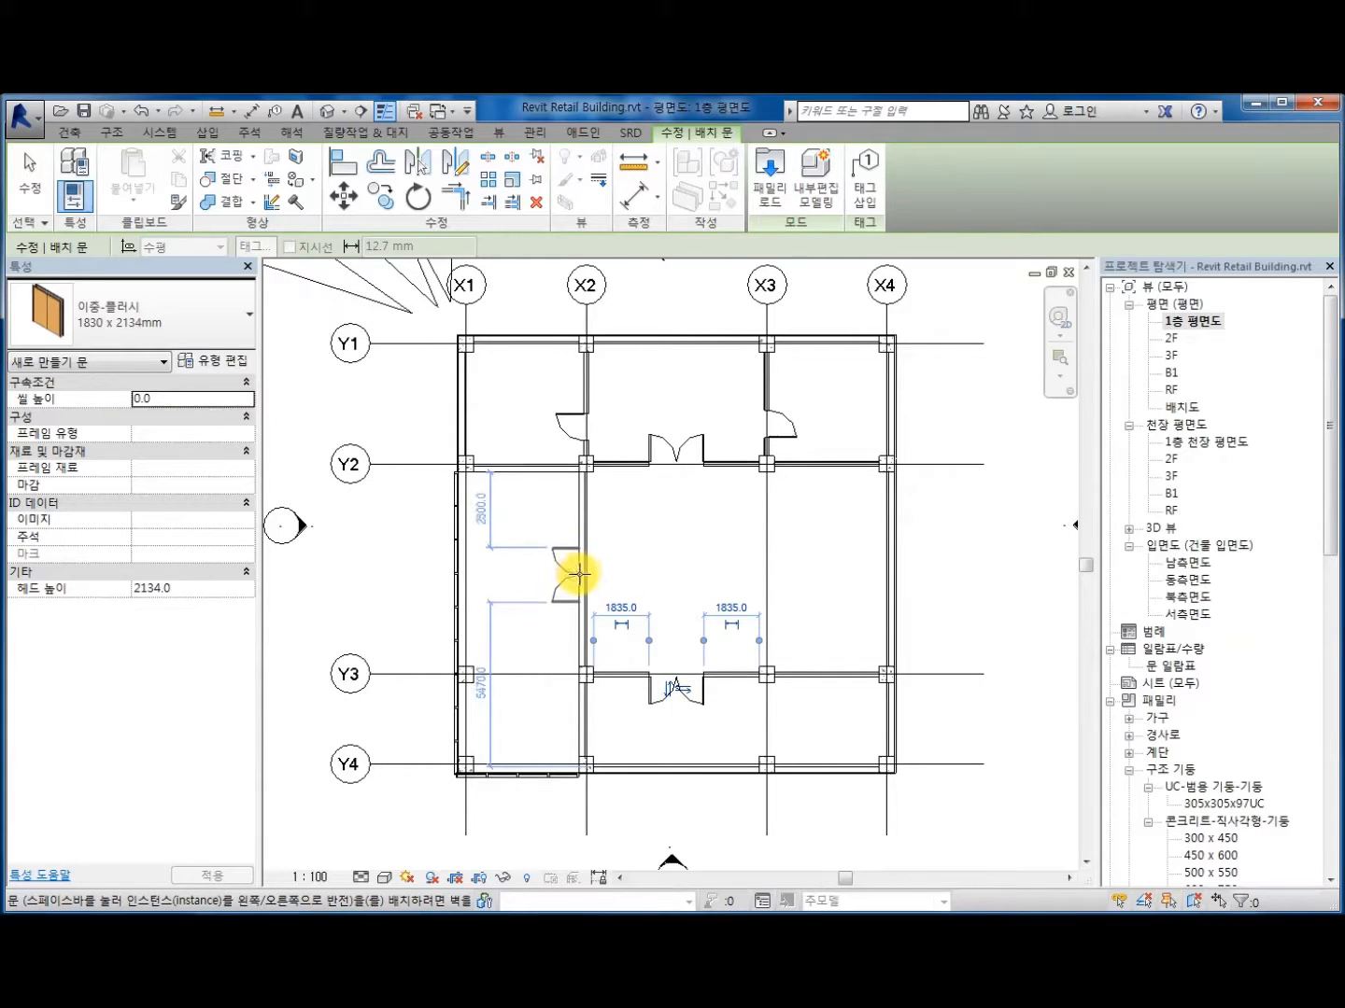
pyautogui.click(579, 569)
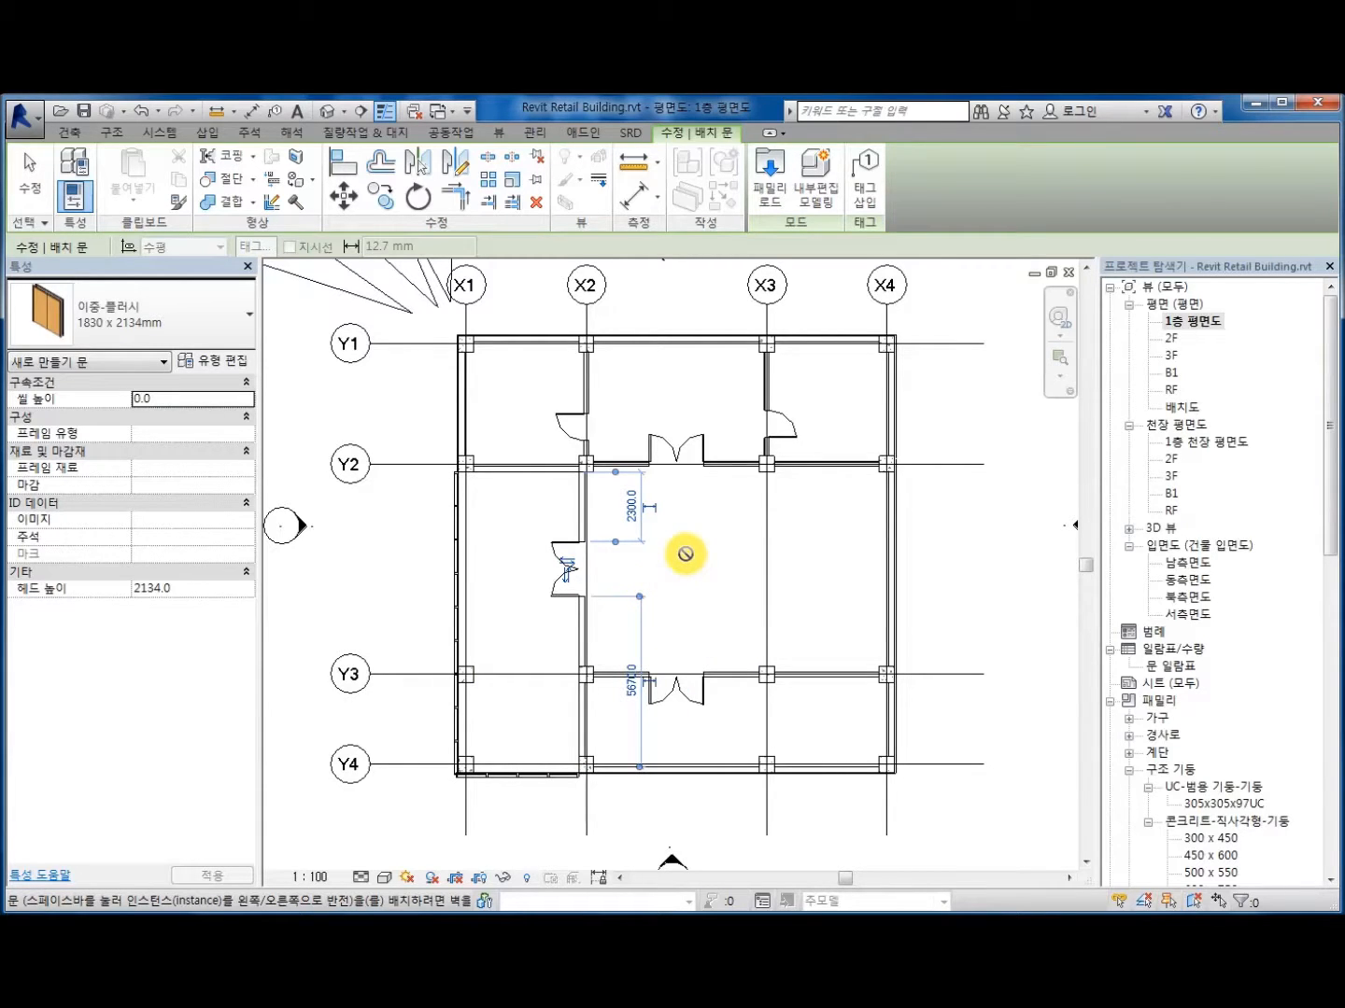
pyautogui.press('Escape')
pyautogui.press('Escape')
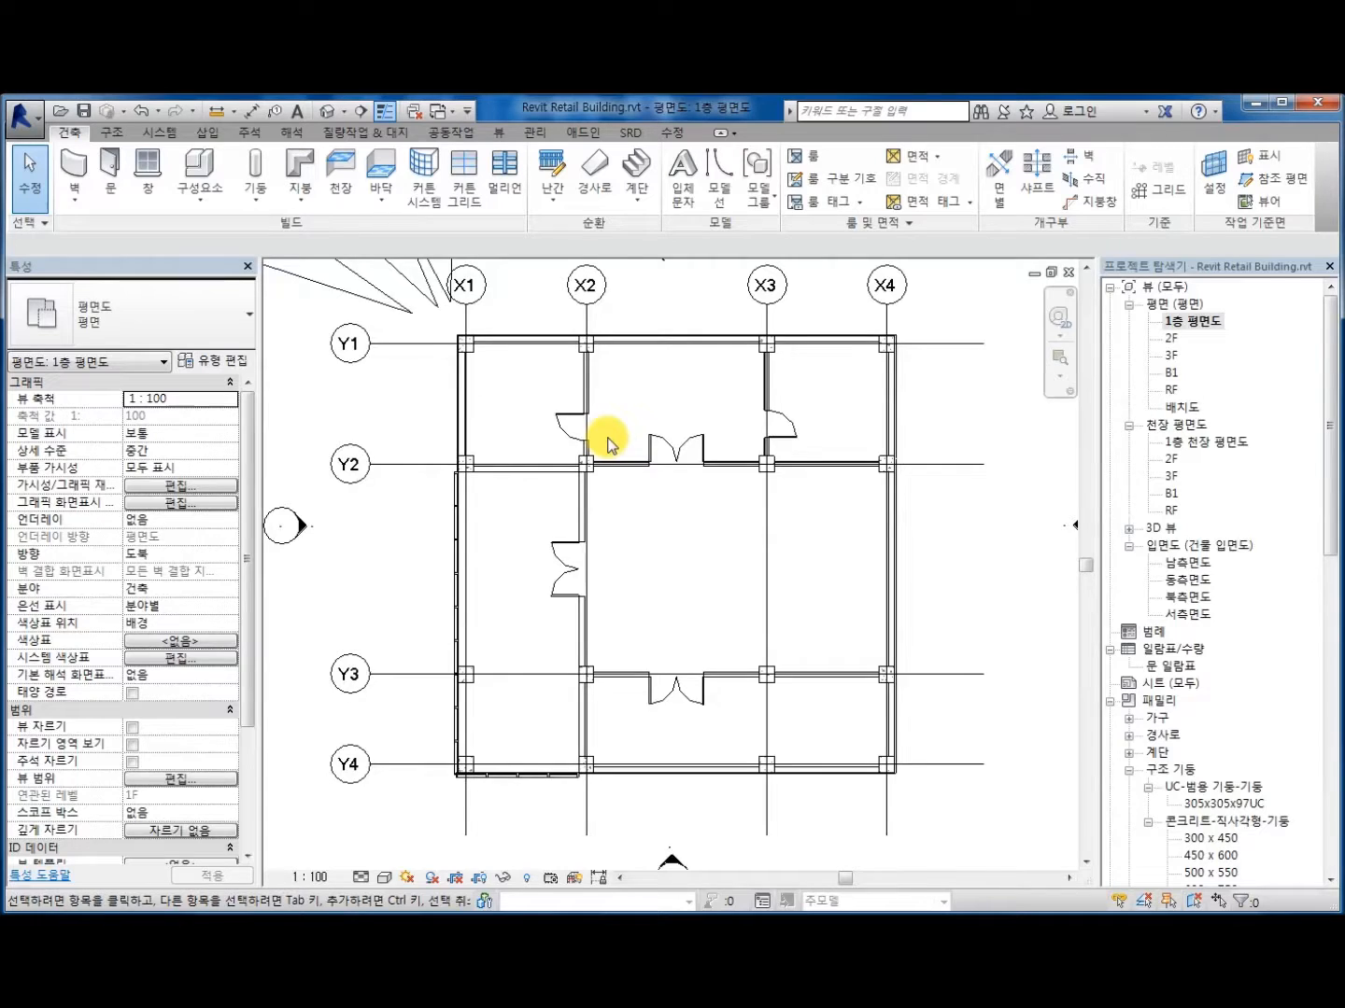
# Step: Set the X2 single door's offset from the Y2 end to 100 mm and flip its hinge to the Y2 side
pyautogui.scroll(2, 621, 429)
pyautogui.moveTo(630, 415); pyautogui.dragTo(595, 400, button='middle')
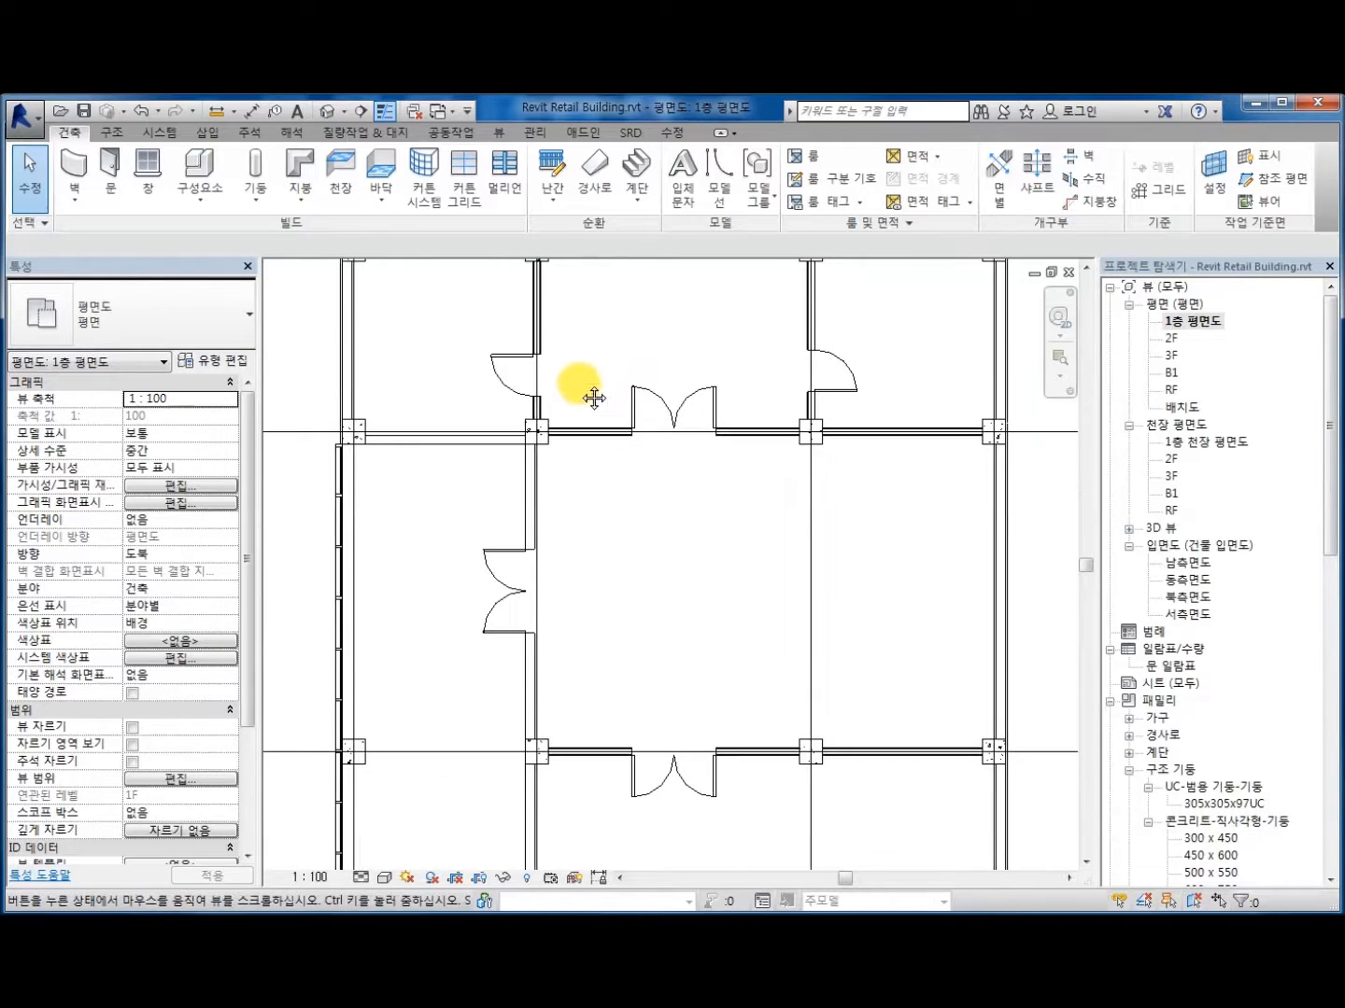
pyautogui.click(493, 359)
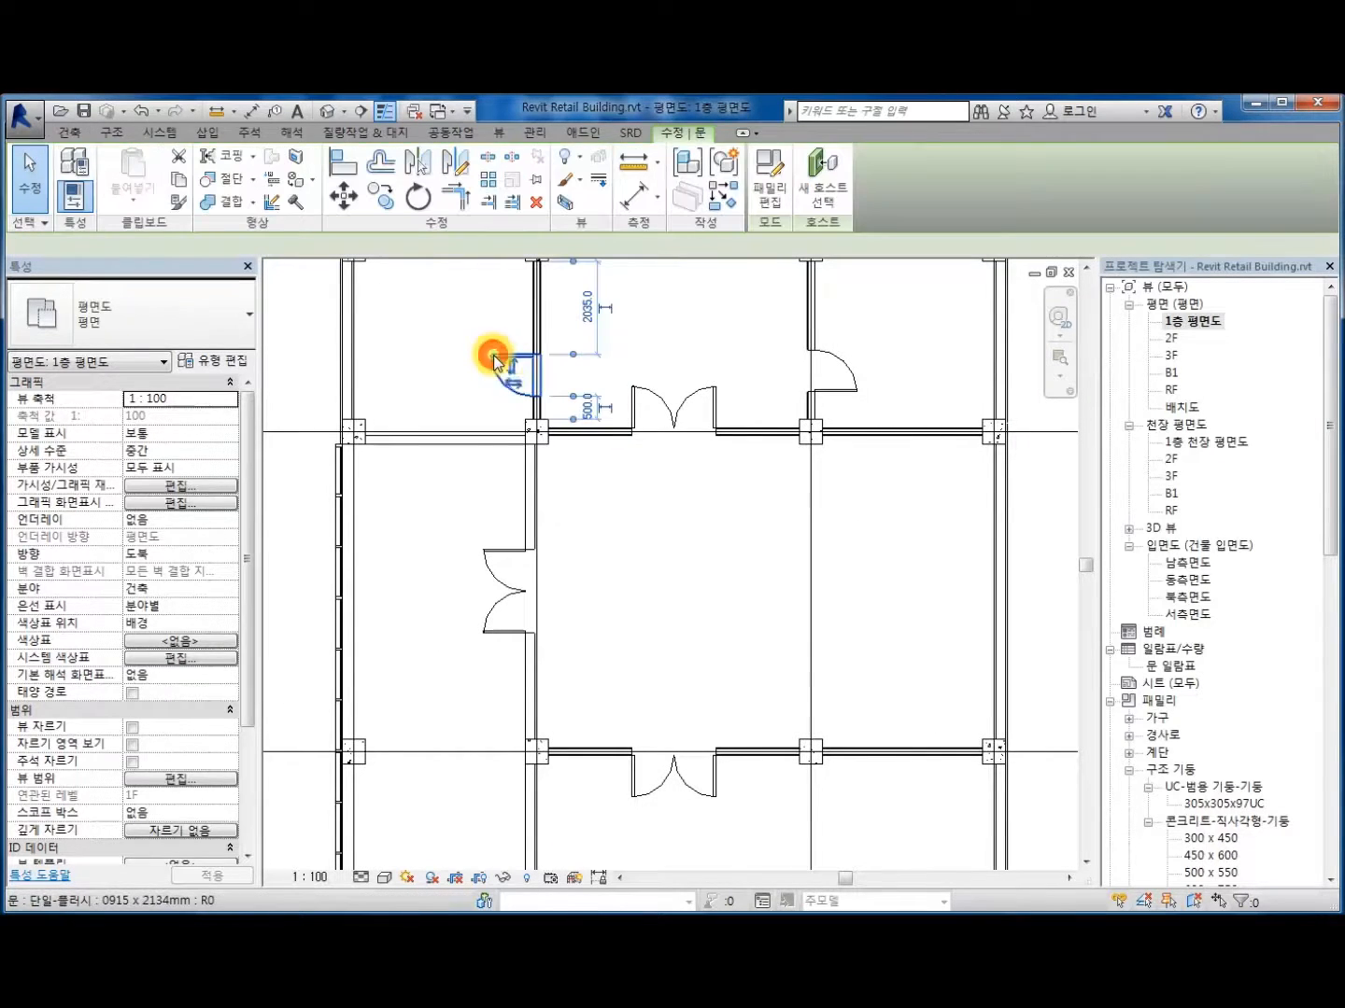
pyautogui.moveTo(621, 531); pyautogui.dragTo(629, 566, button='middle')
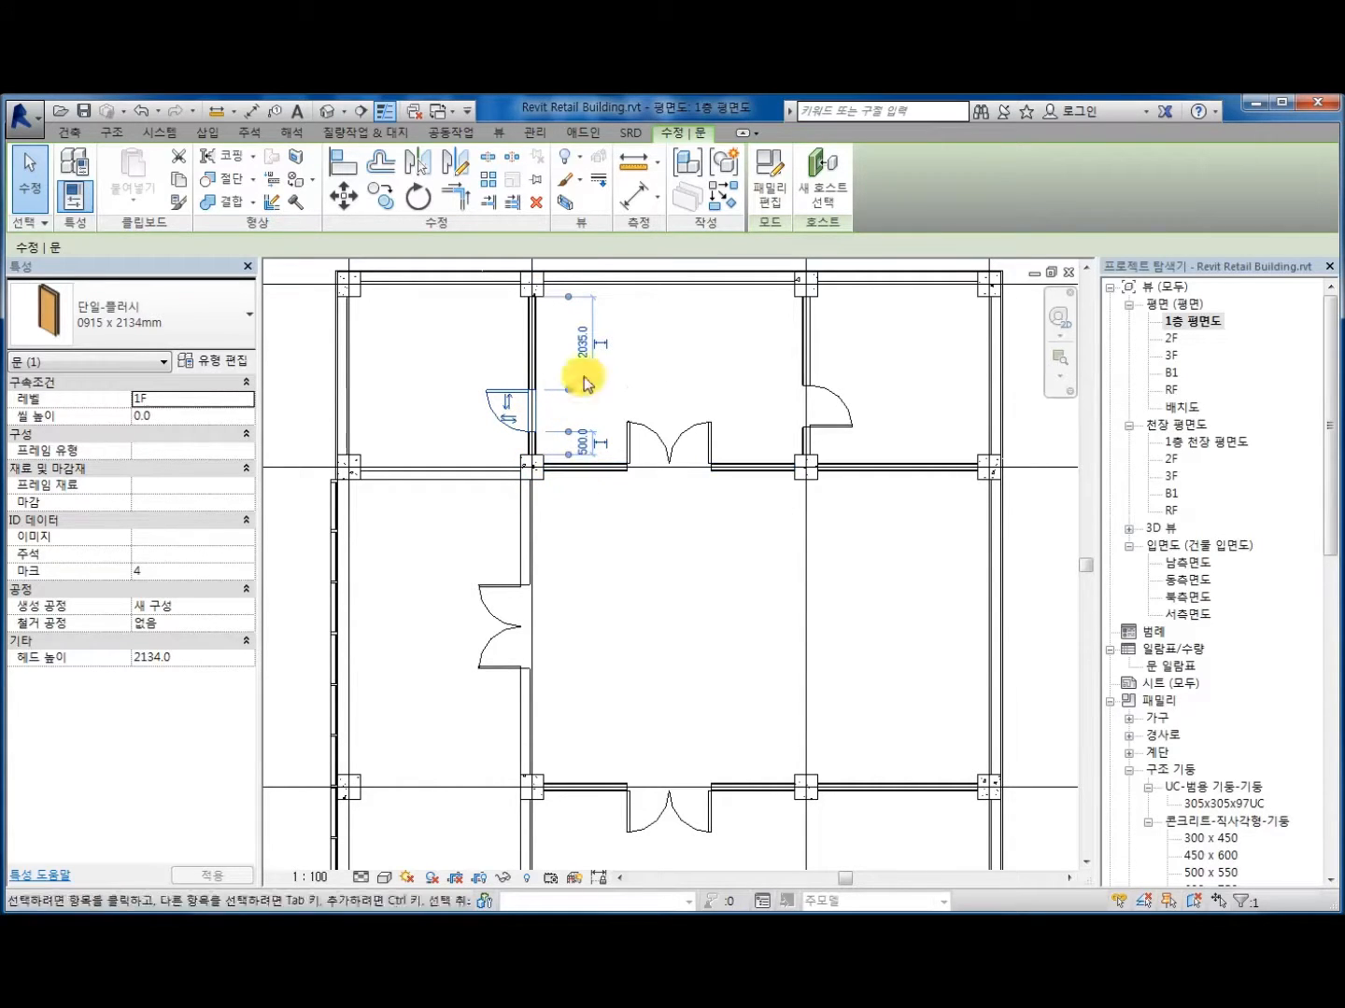
pyautogui.click(583, 442)
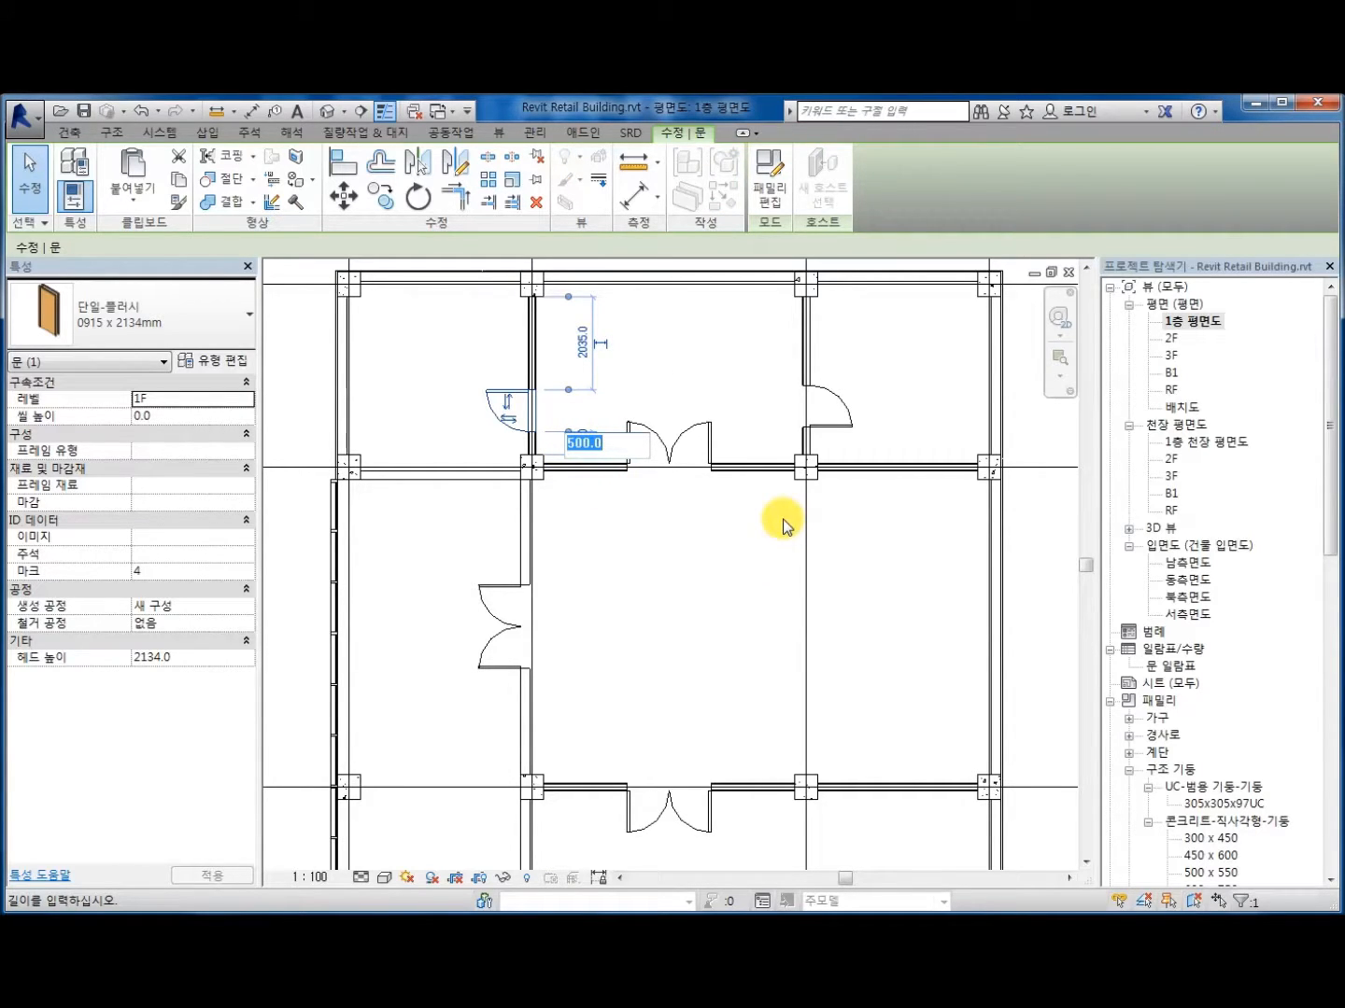
pyautogui.write('100')
pyautogui.press('Return')
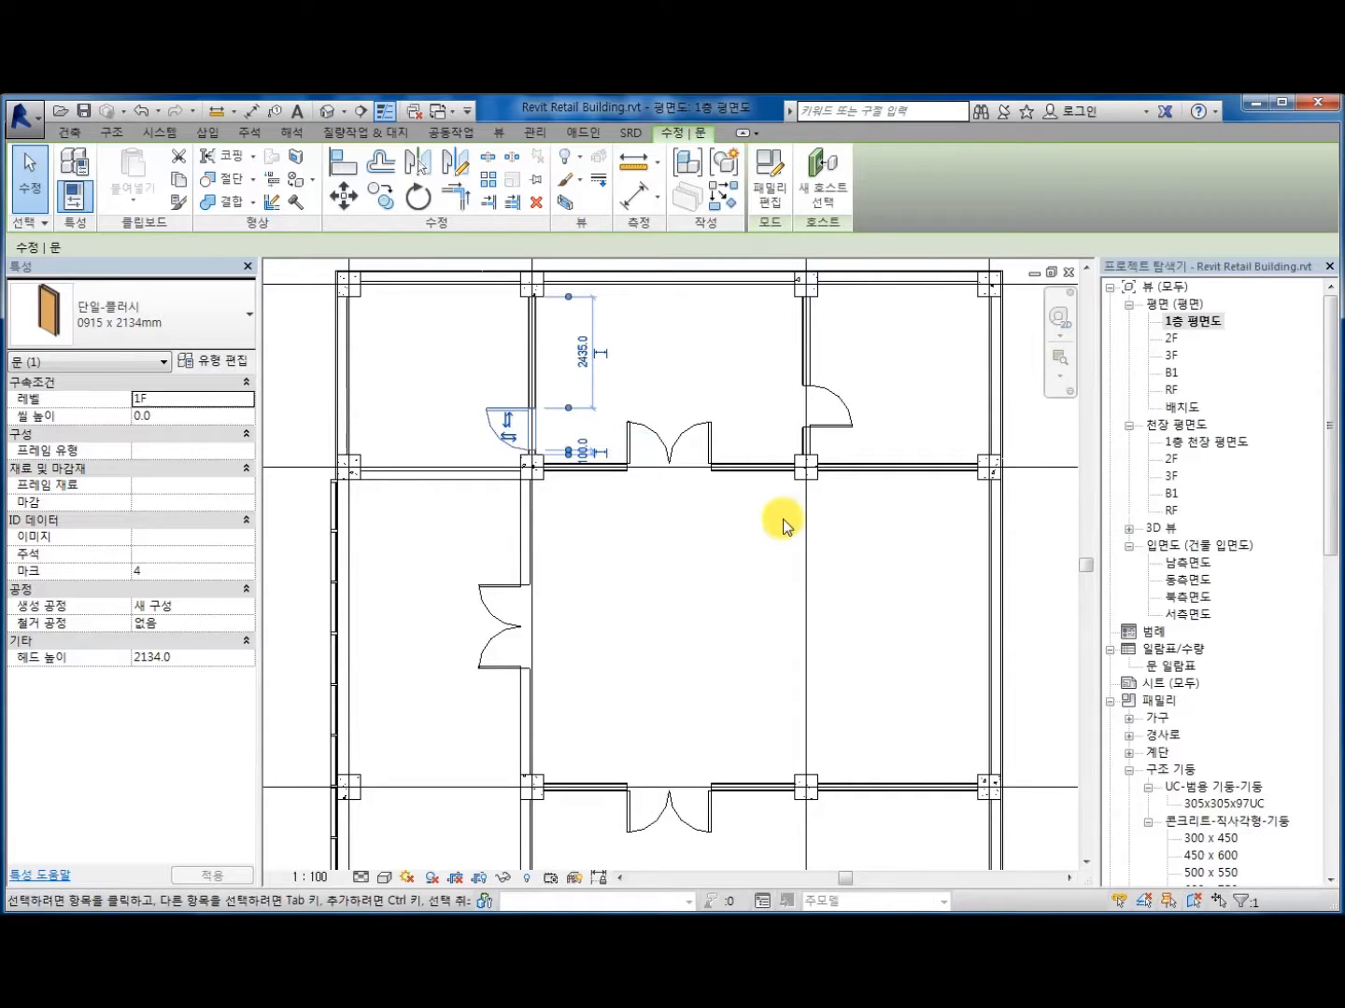
pyautogui.click(639, 573)
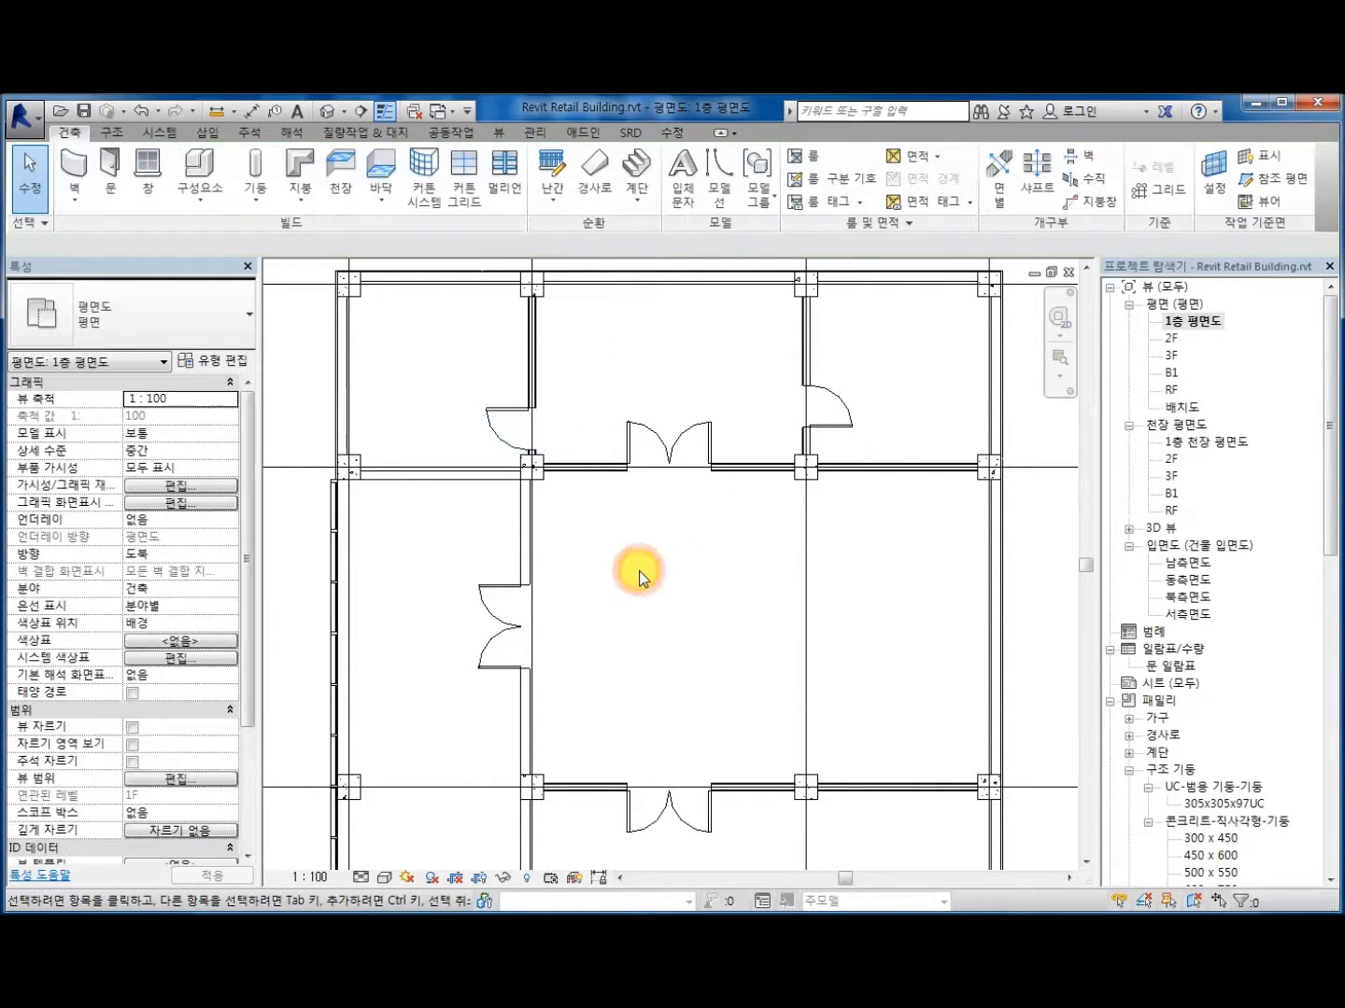
pyautogui.click(517, 418)
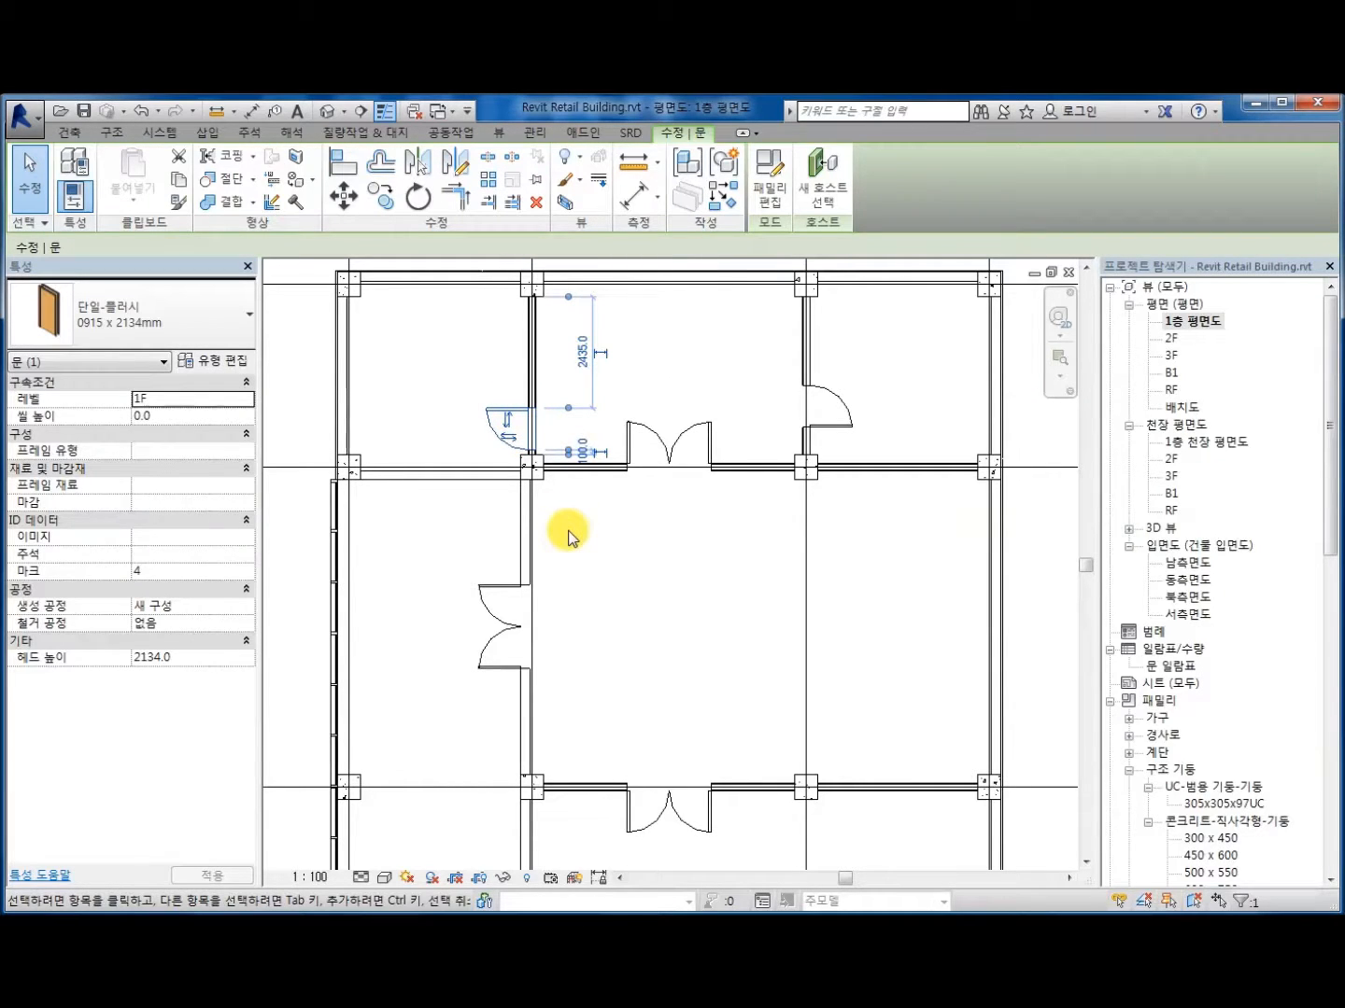
pyautogui.click(507, 430)
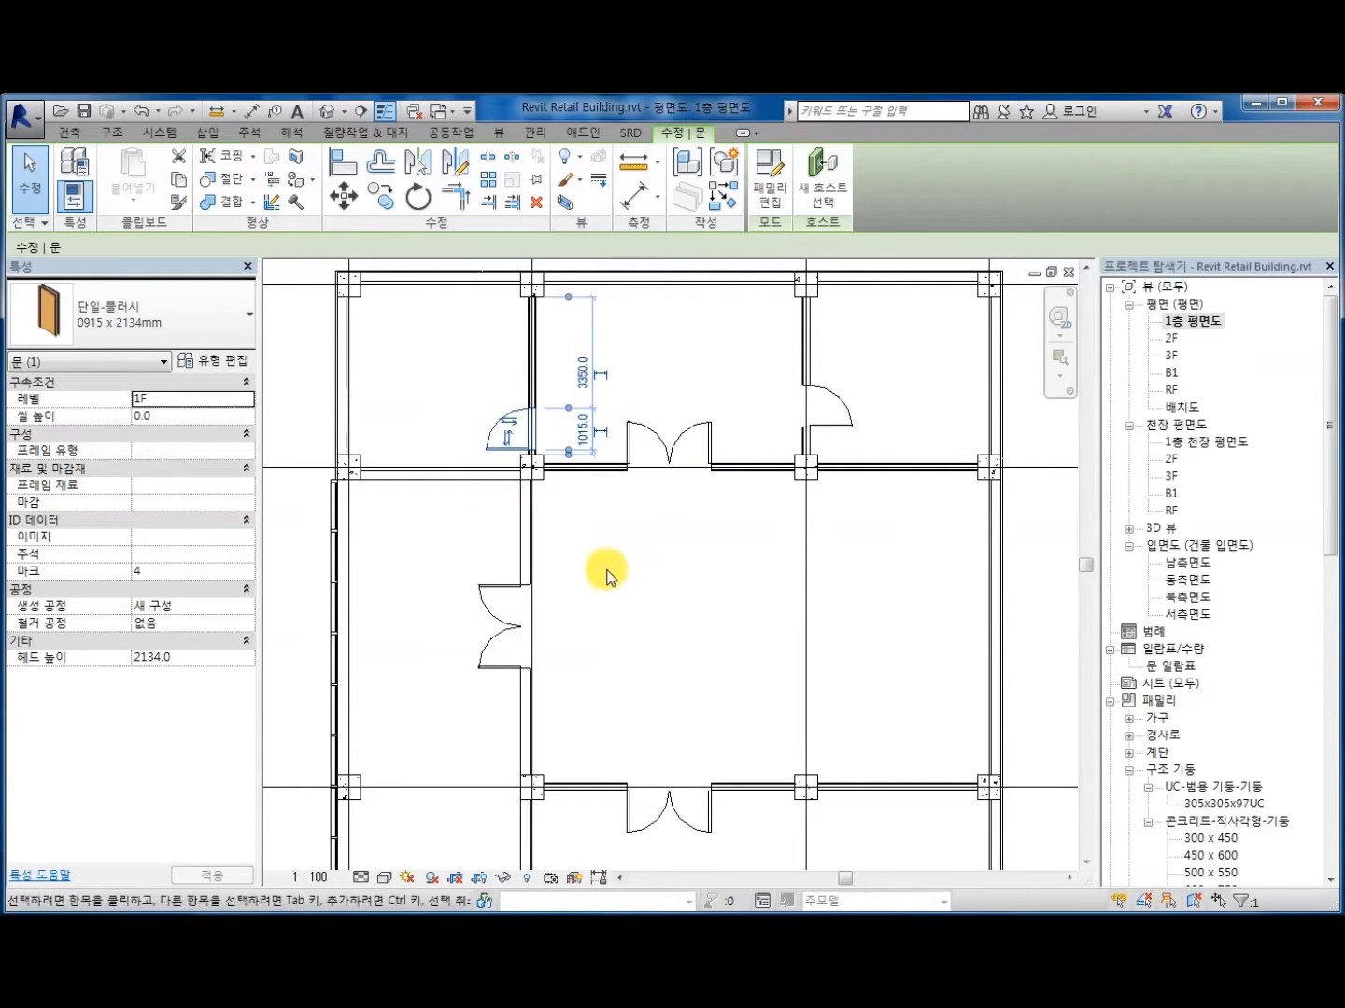
# Step: Set the X3 single door's offset from the Y2 end to 100 mm
pyautogui.click(819, 422)
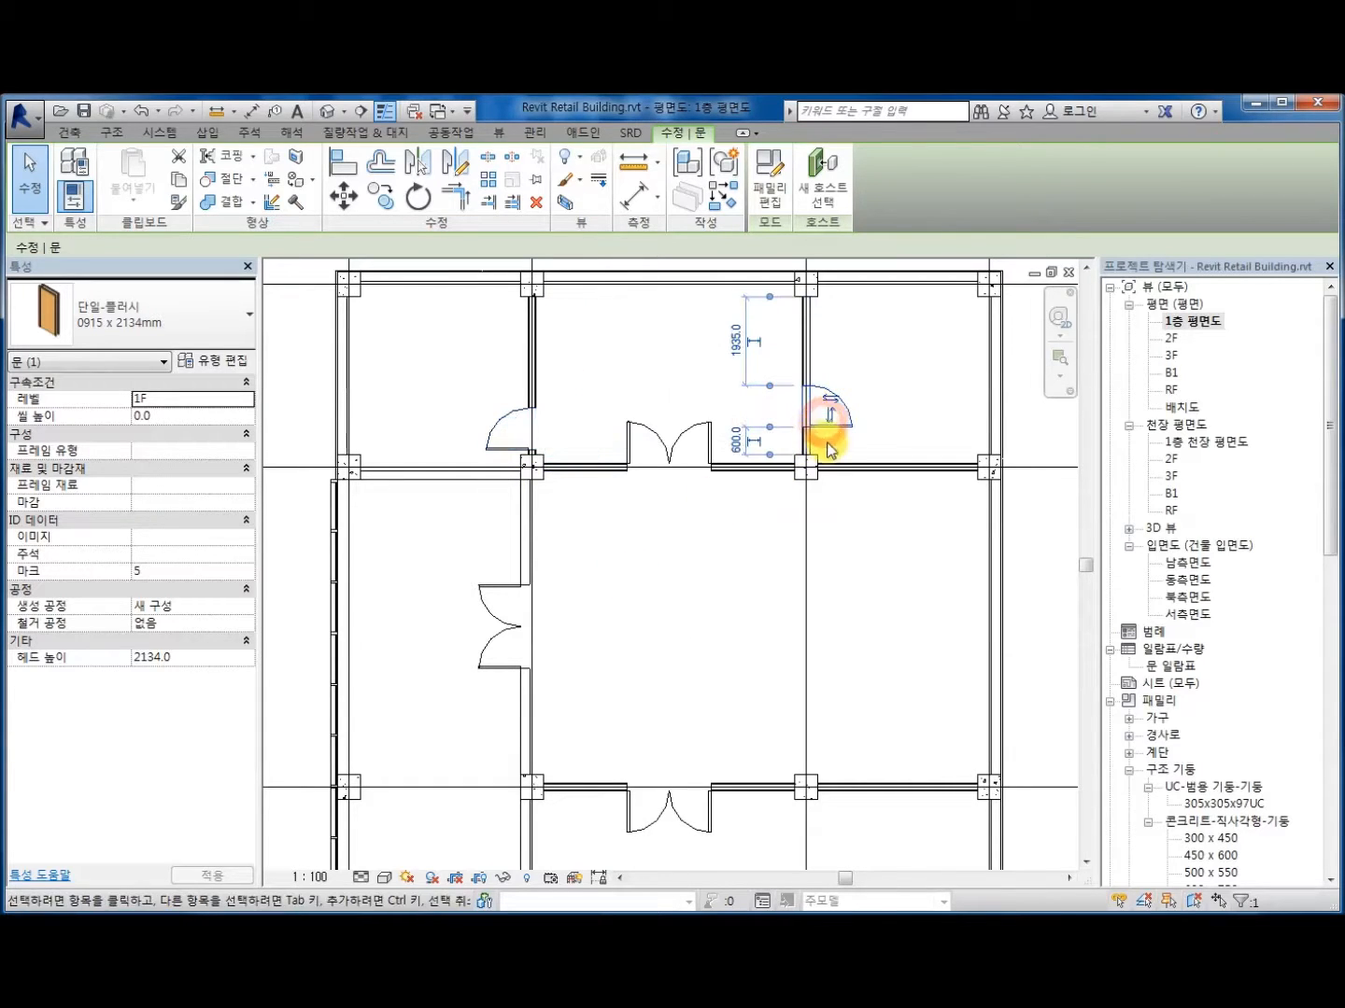
pyautogui.click(734, 443)
pyautogui.write('100')
pyautogui.press('Return')
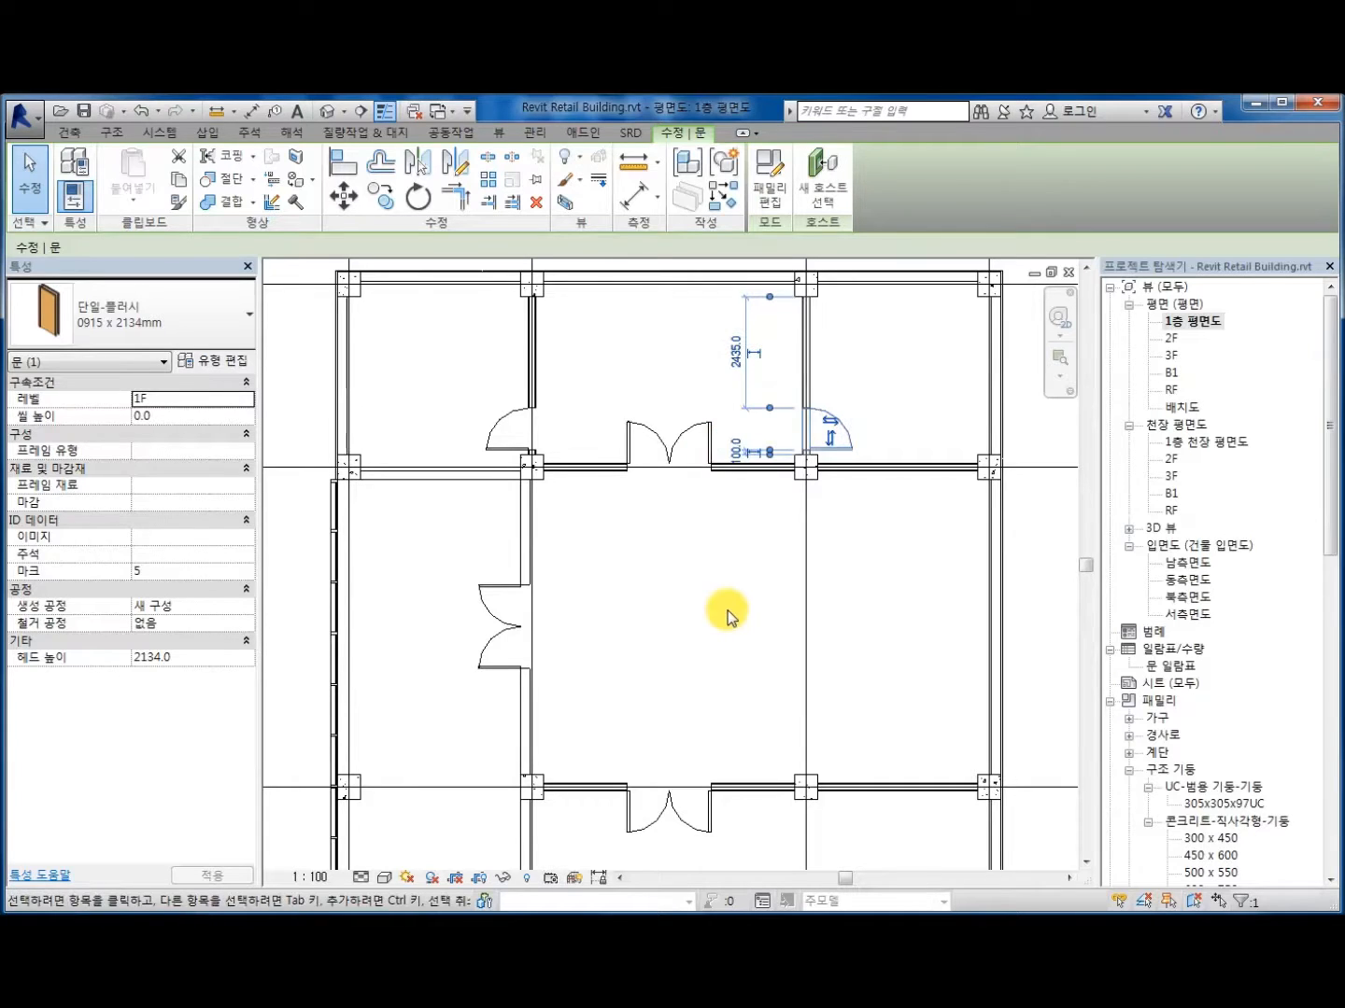
pyautogui.click(873, 566)
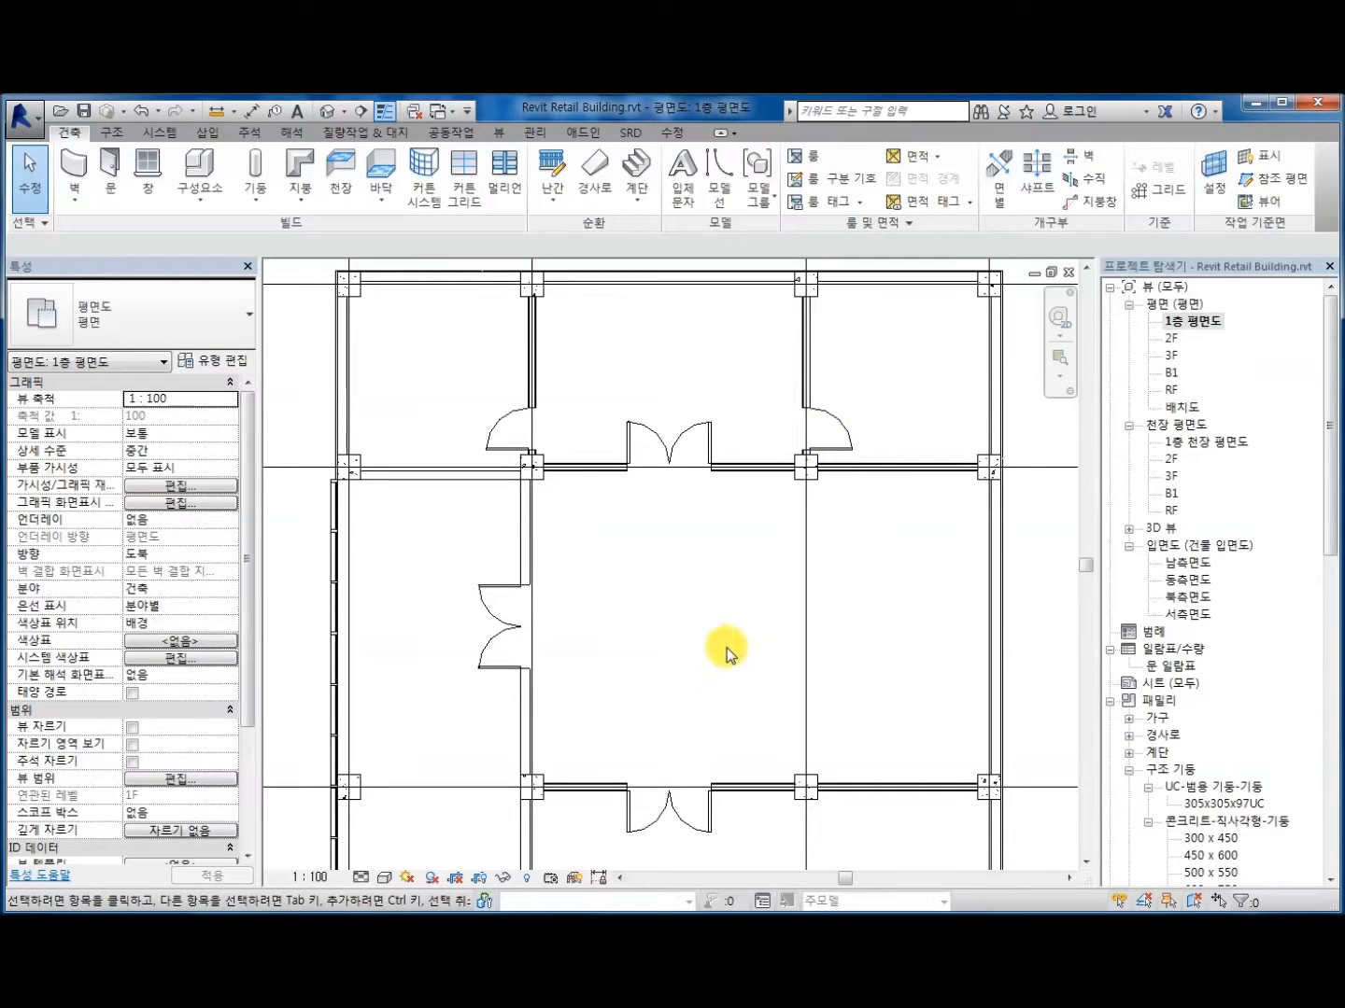
# Step: Examine the temporary dimensions of the double door in the X2 wall between Y2 and Y3
pyautogui.moveTo(669, 655); pyautogui.dragTo(663, 590, button='middle')
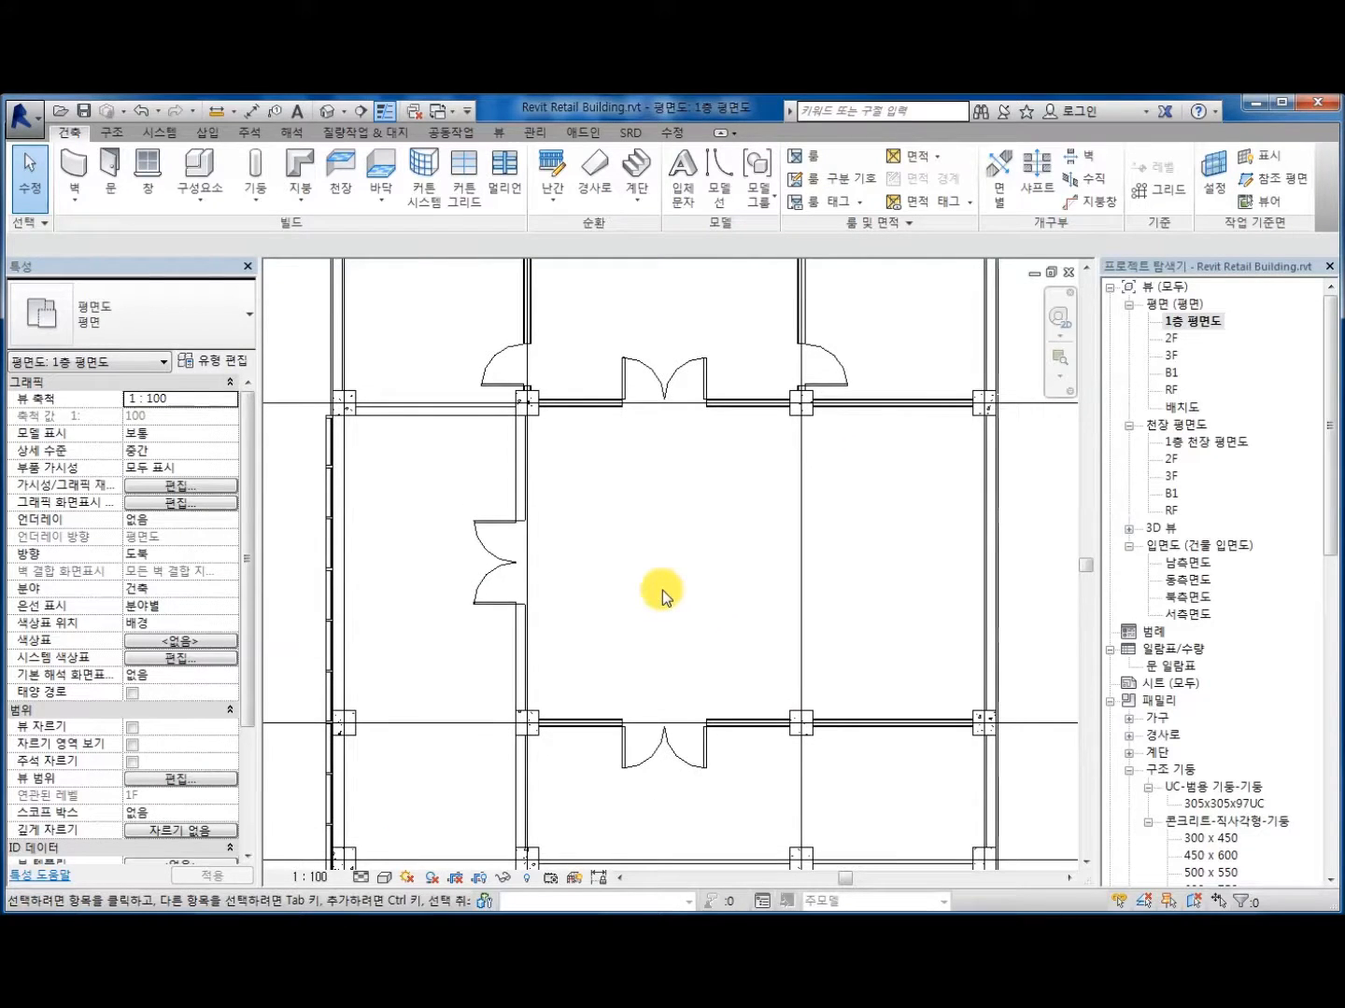
pyautogui.click(498, 565)
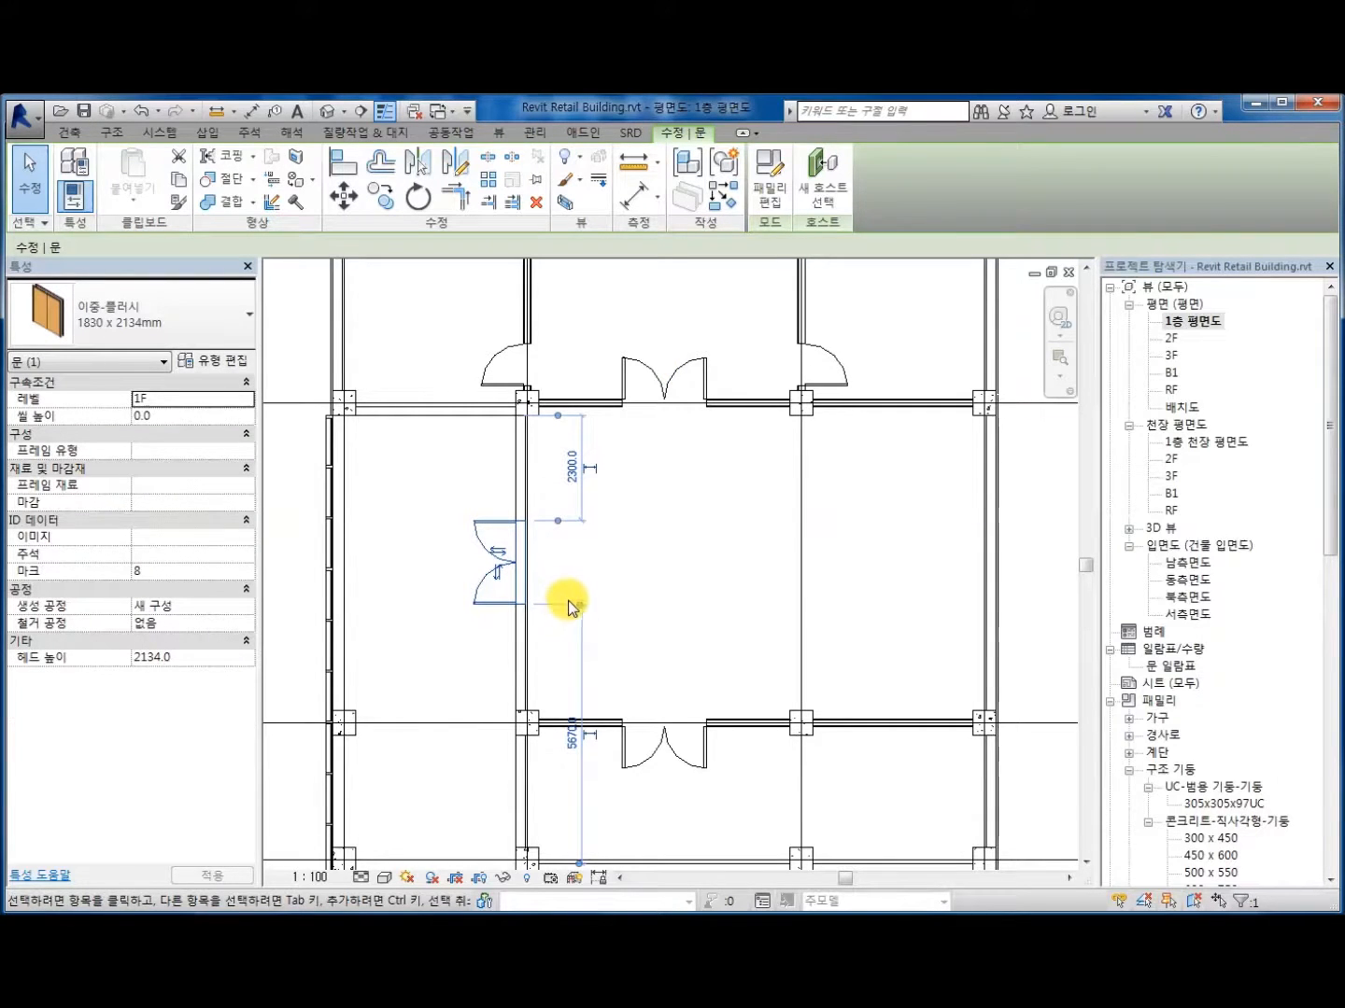
pyautogui.moveTo(570, 600); pyautogui.dragTo(597, 559, button='middle')
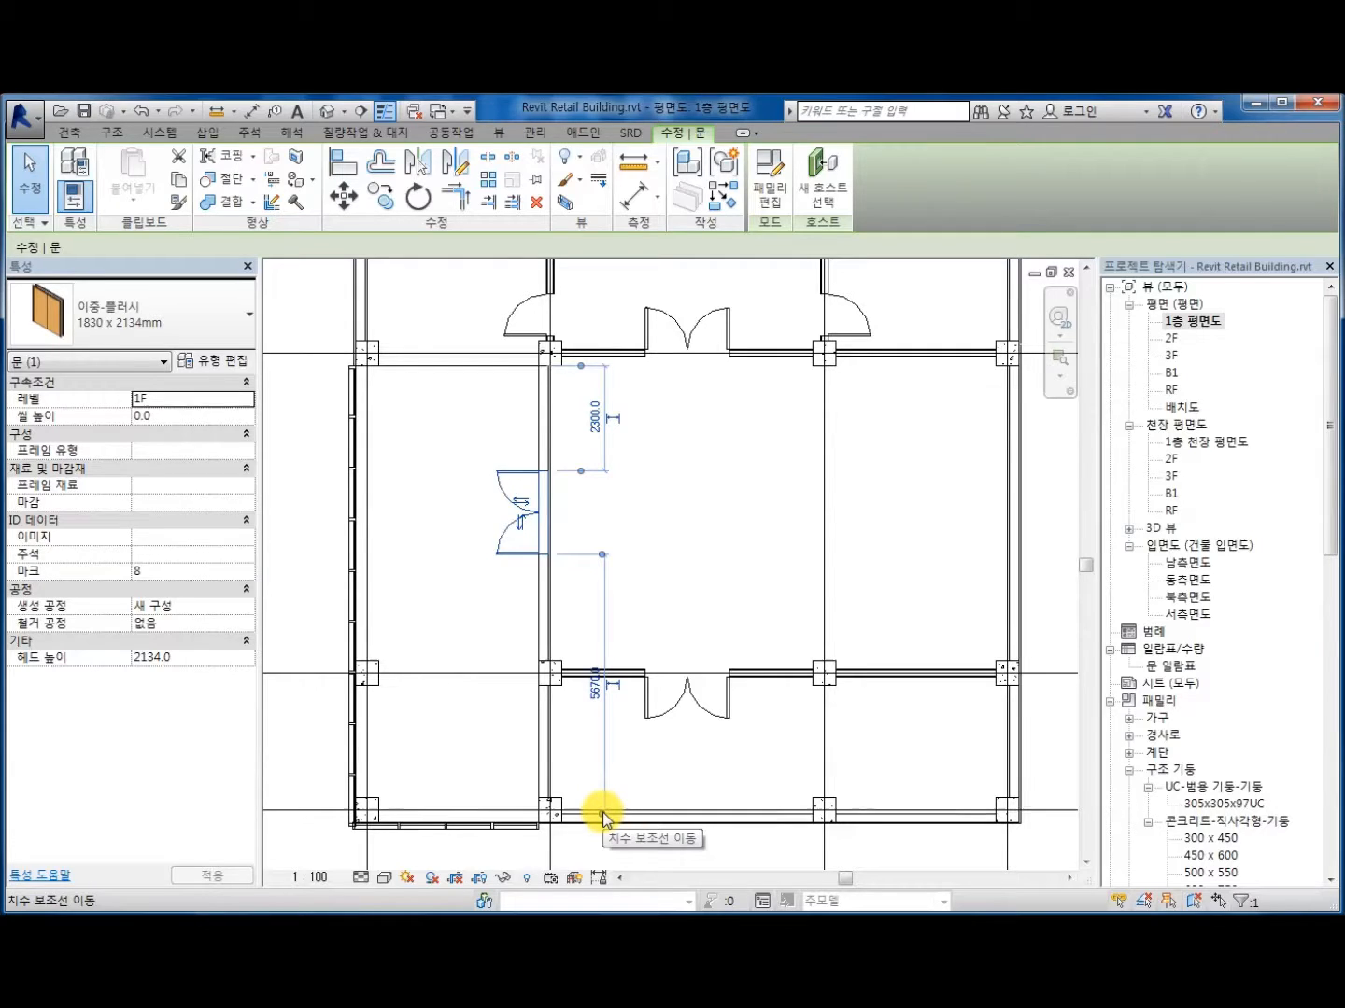
pyautogui.click(685, 519)
pyautogui.click(522, 510)
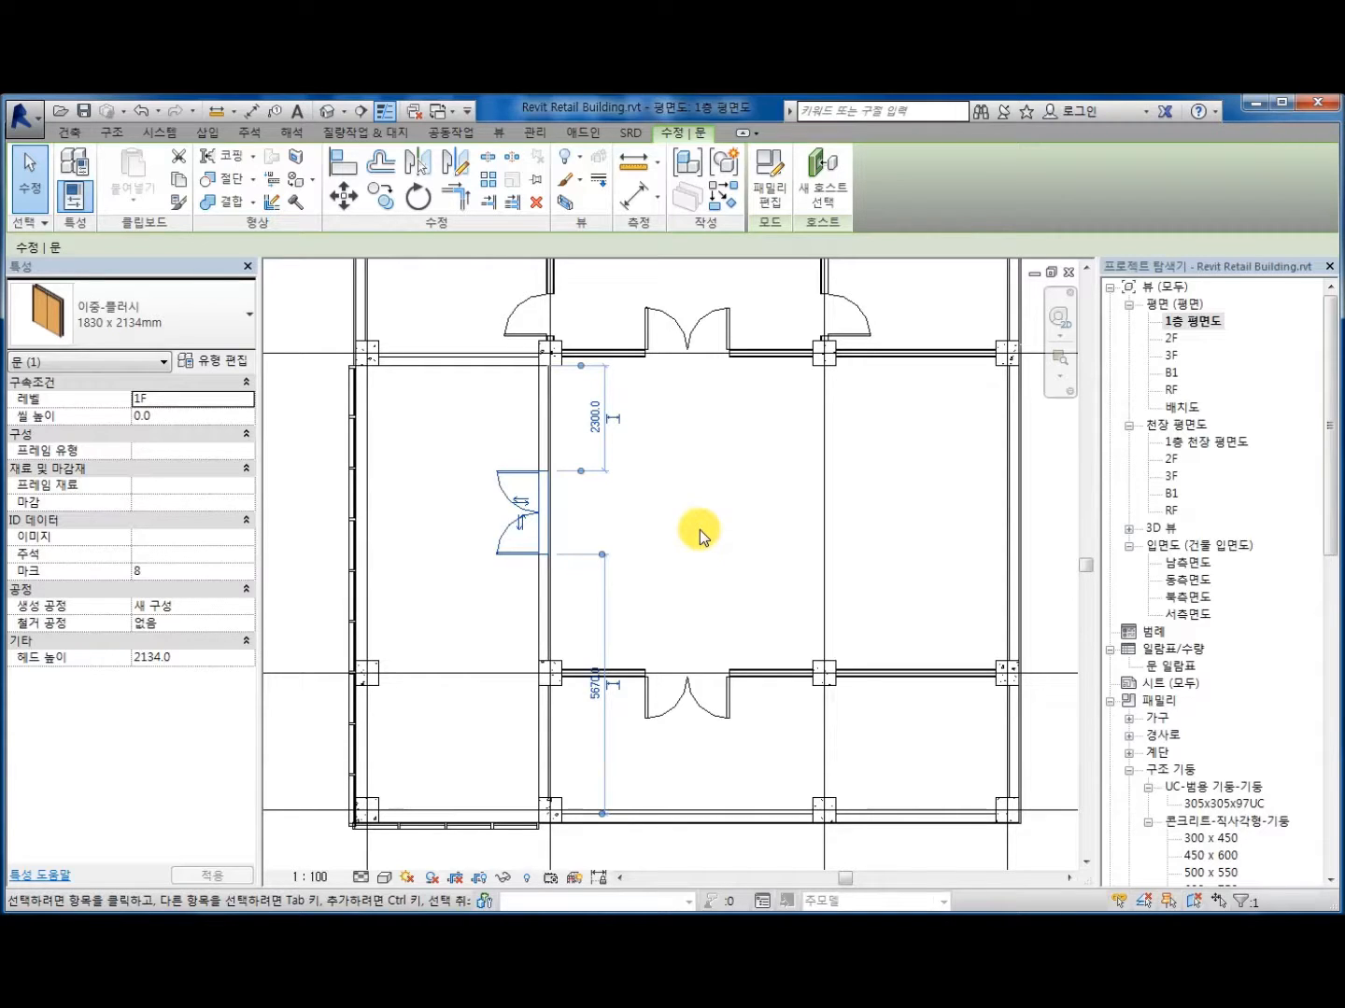
pyautogui.click(700, 530)
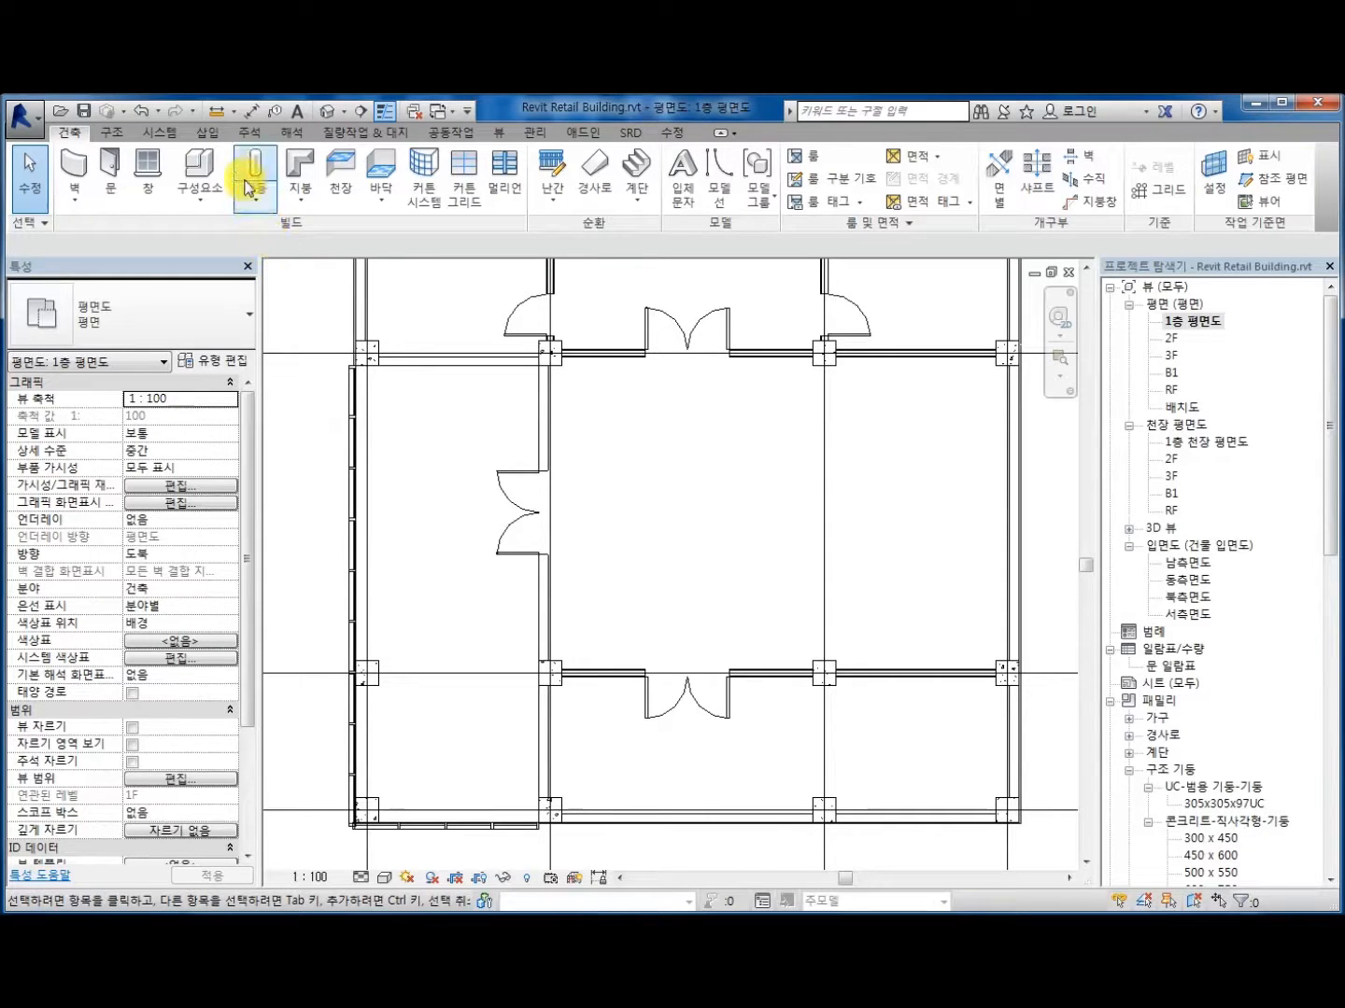
# Step: Add a continuous aligned dimension from the X2/Y2 column face through the X2 double door's centre to the X2/Y3 column face
pyautogui.click(249, 134)
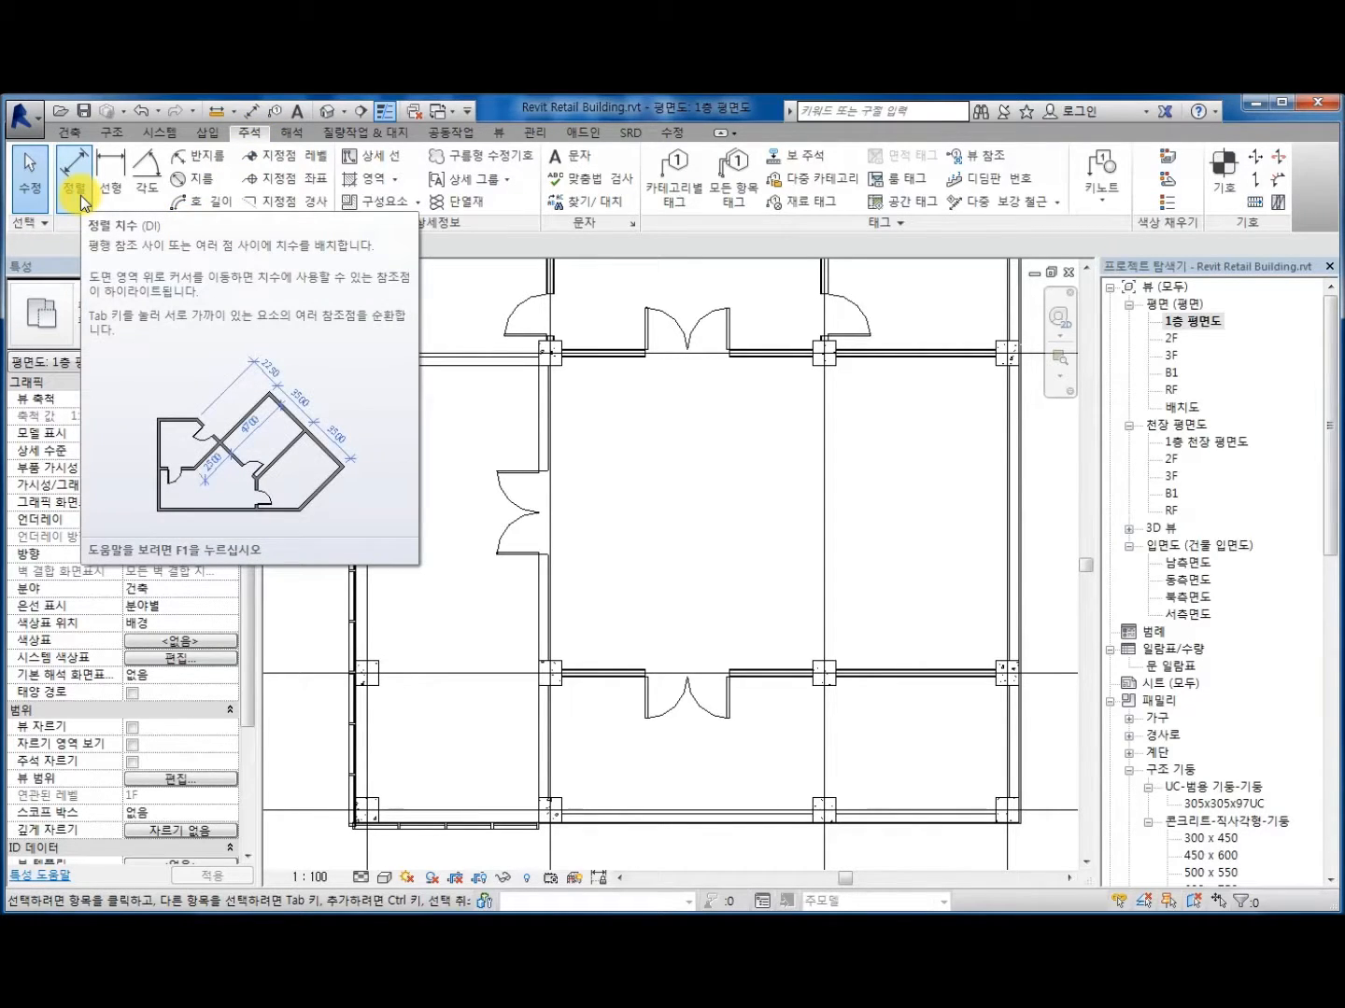
pyautogui.click(81, 195)
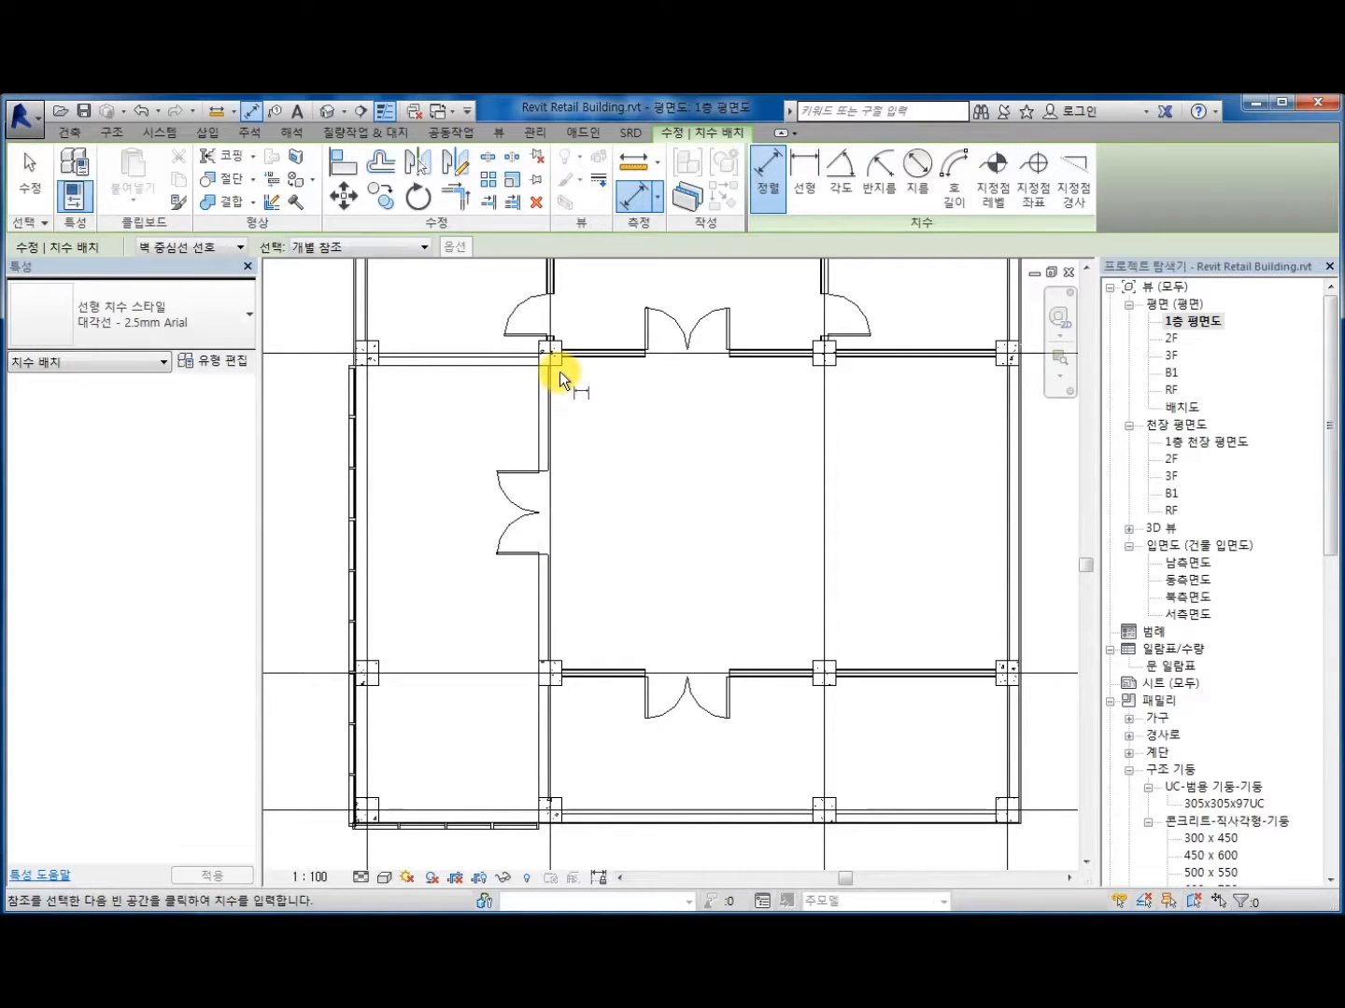
pyautogui.scroll(2, 559, 371)
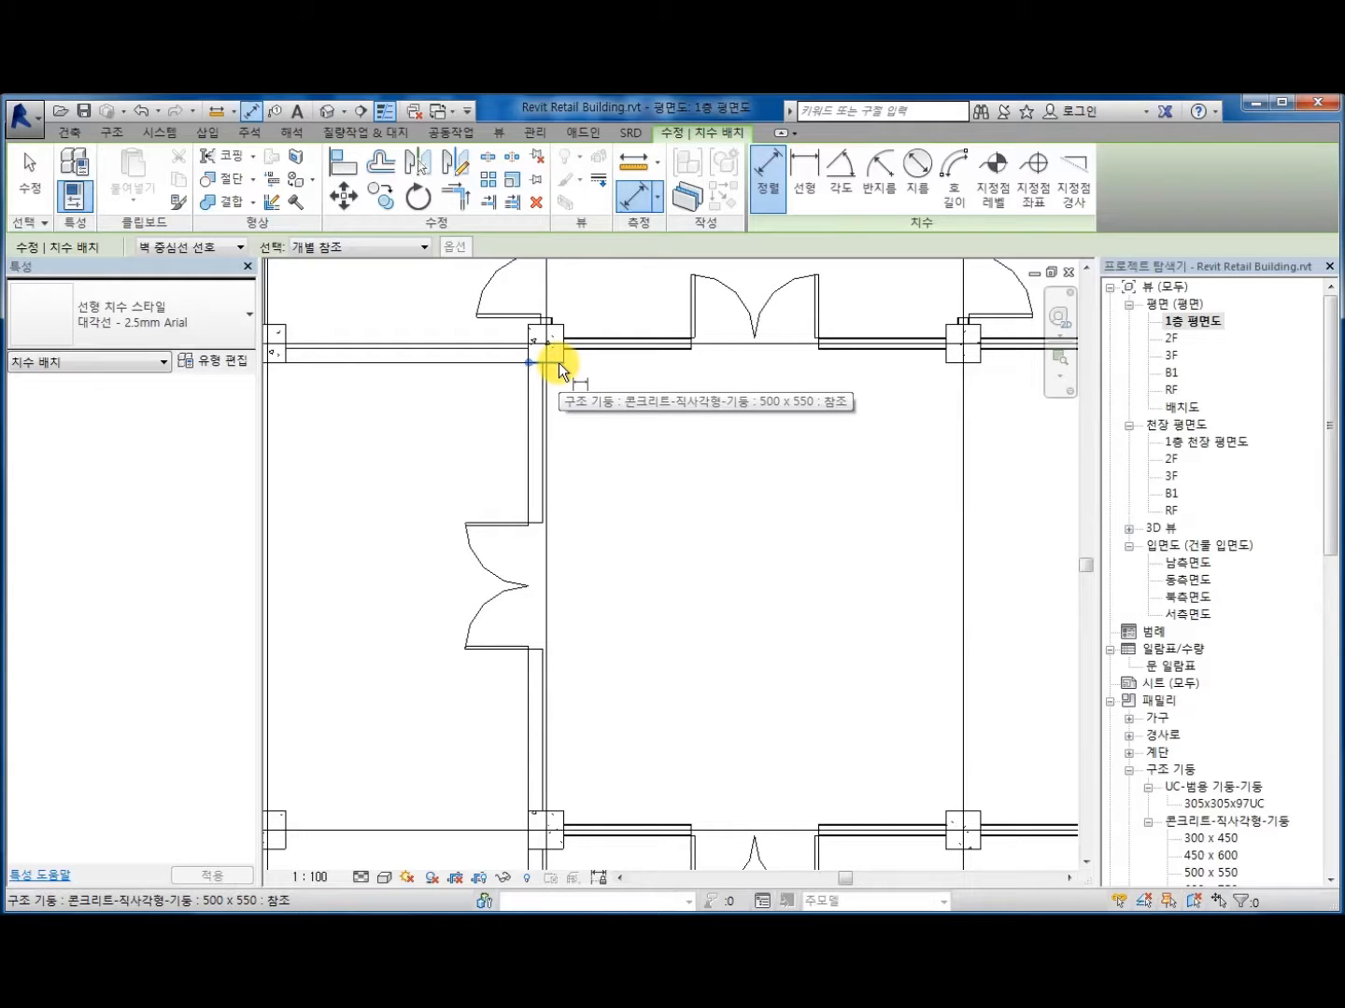
pyautogui.click(559, 363)
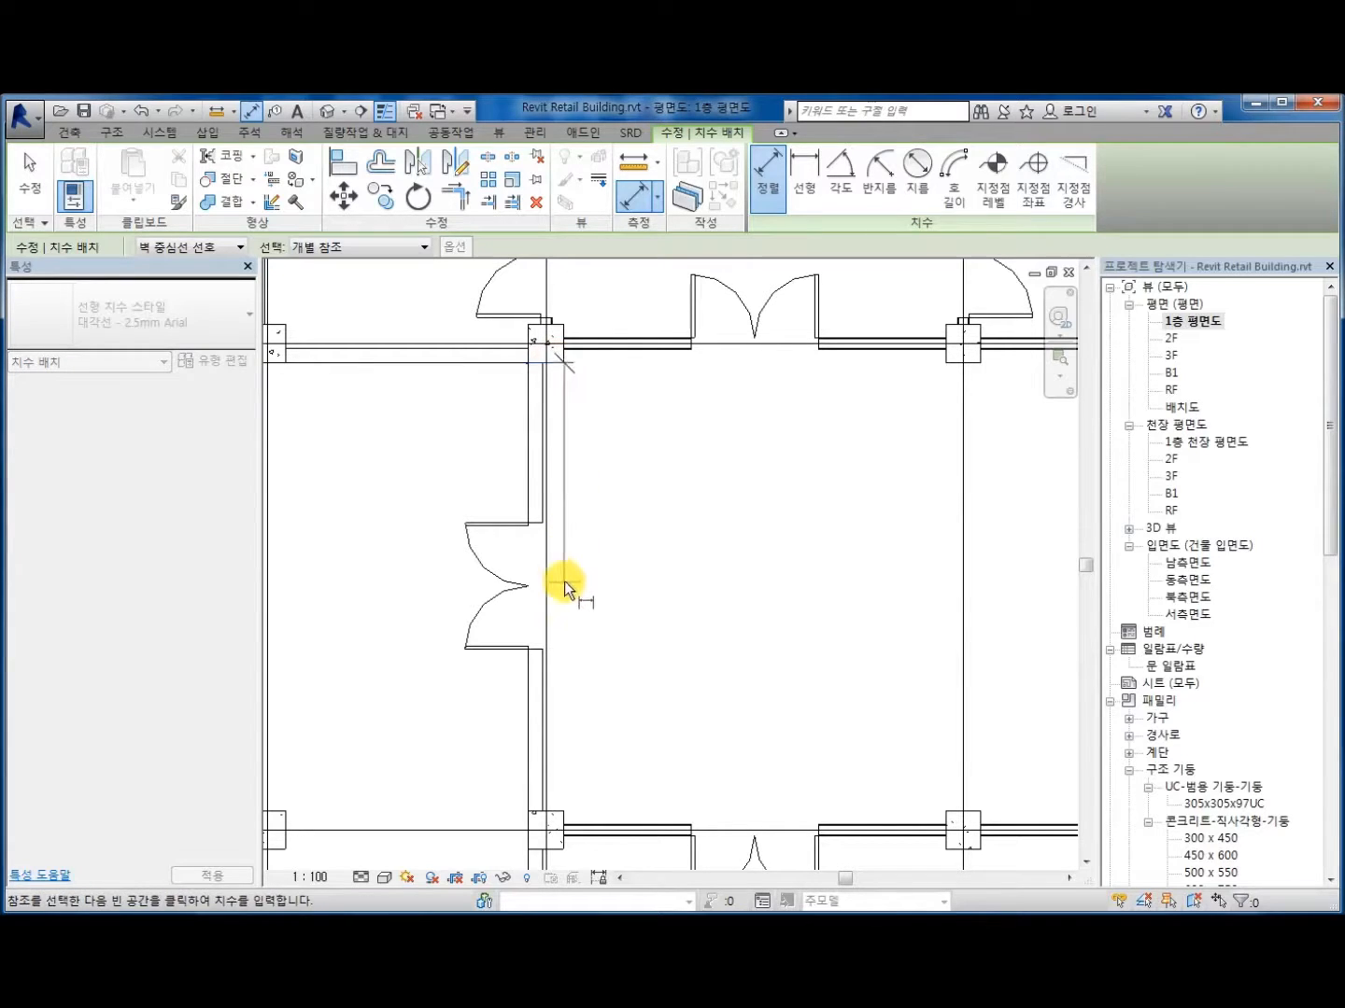
pyautogui.click(494, 588)
pyautogui.moveTo(584, 708); pyautogui.dragTo(597, 614, button='middle')
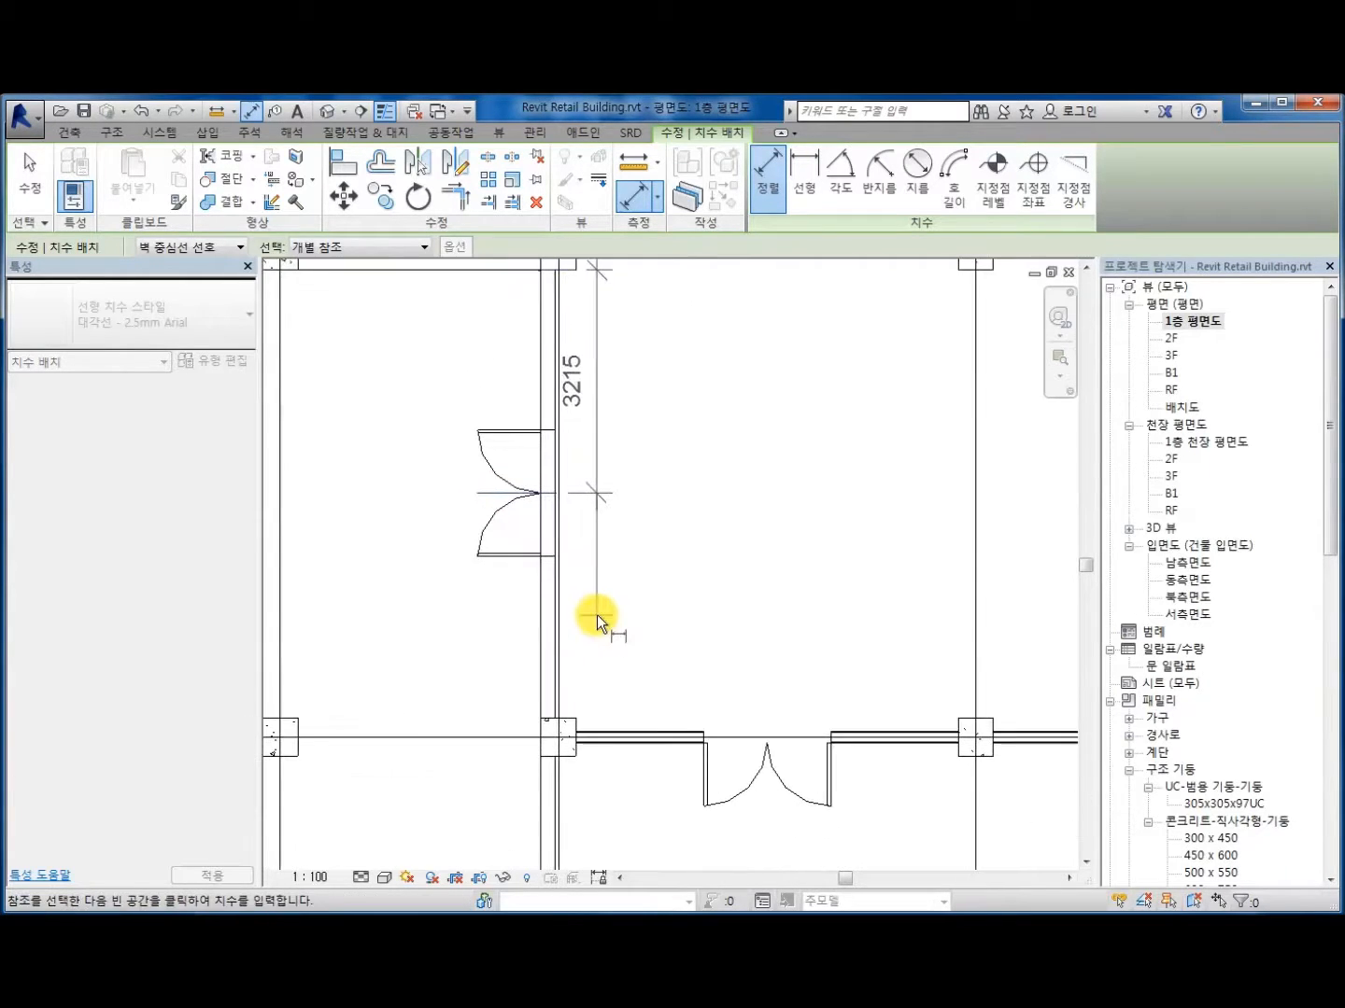
pyautogui.click(570, 720)
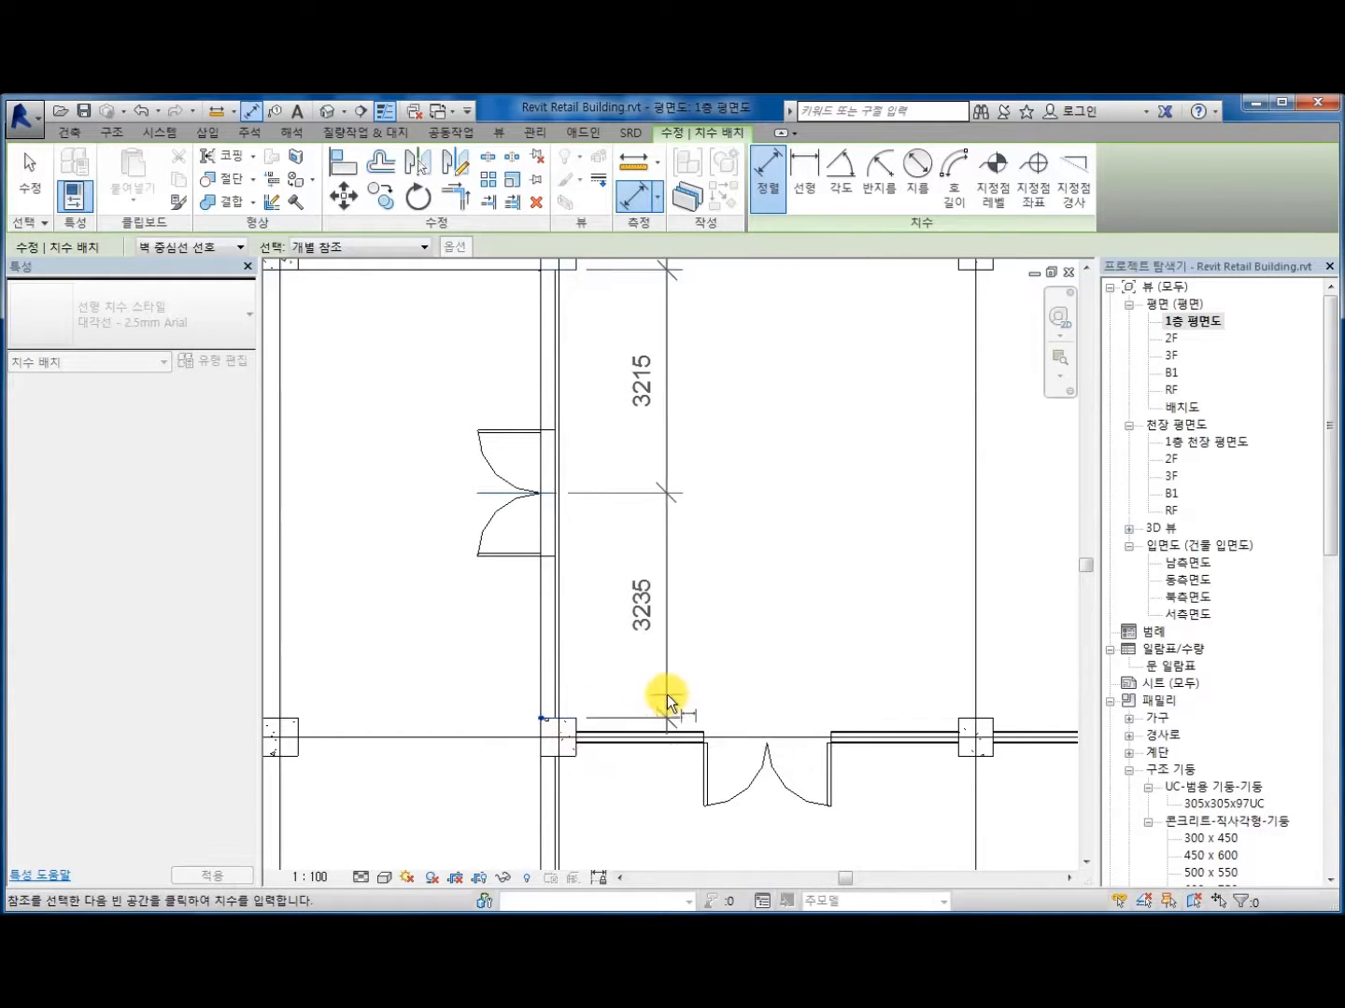
pyautogui.scroll(-3, 668, 682)
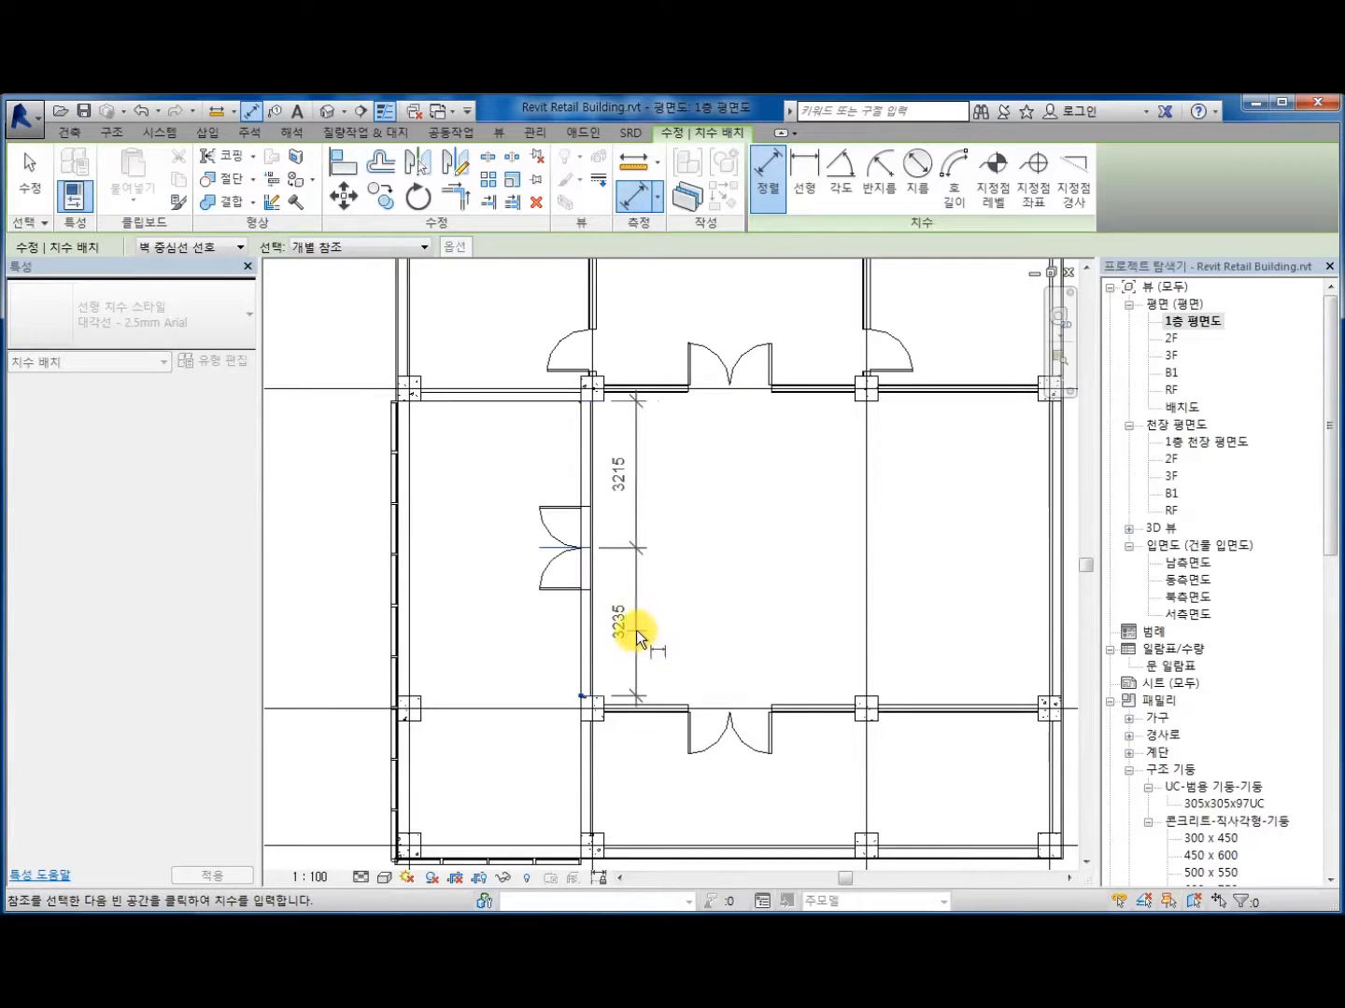
pyautogui.click(660, 578)
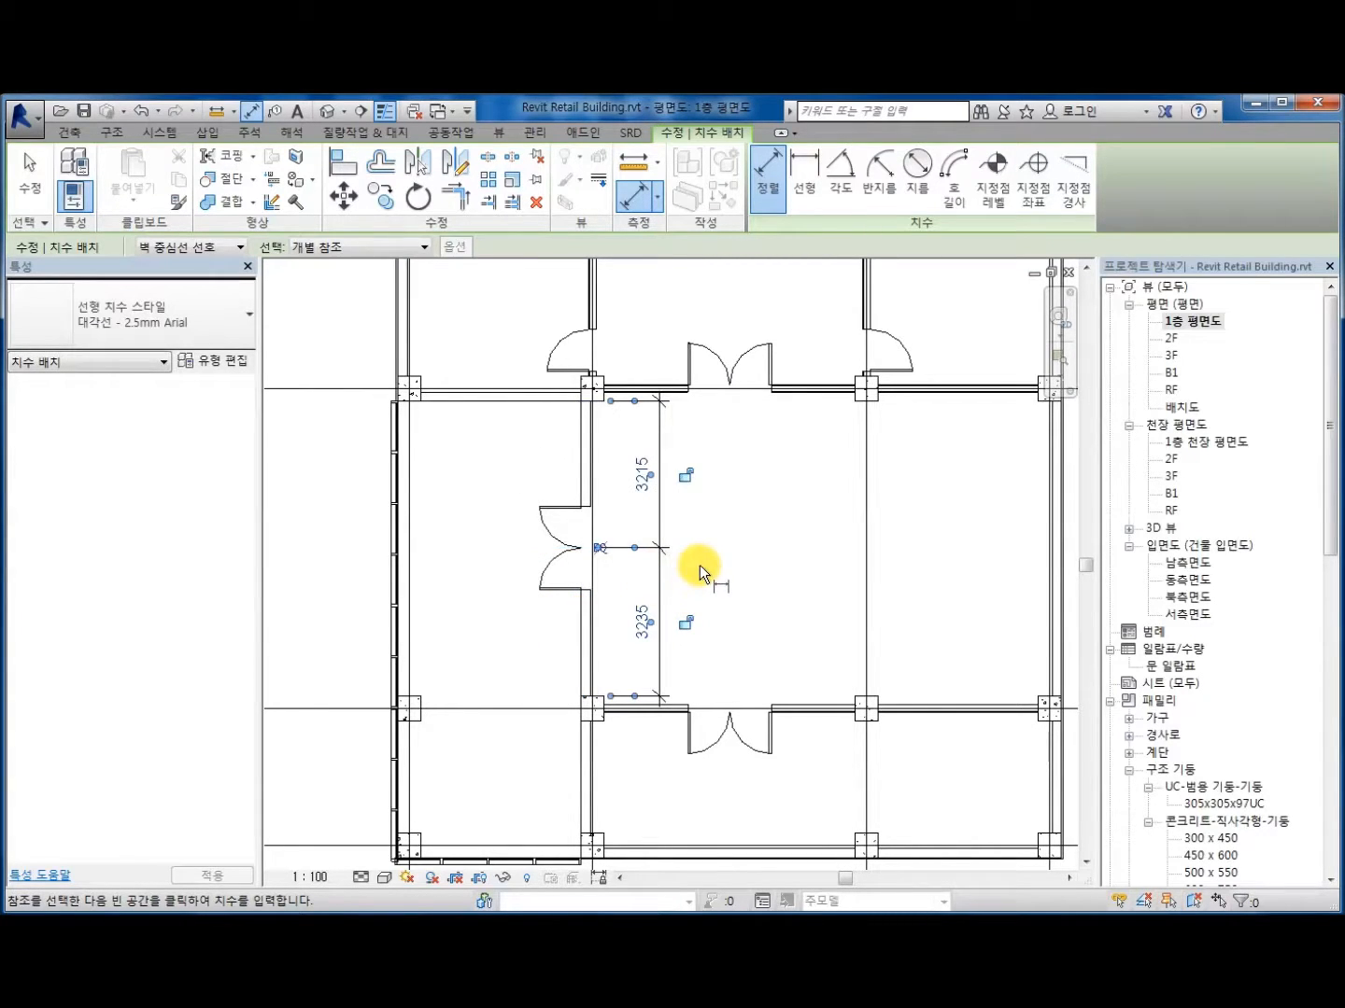
pyautogui.scroll(2, 693, 569)
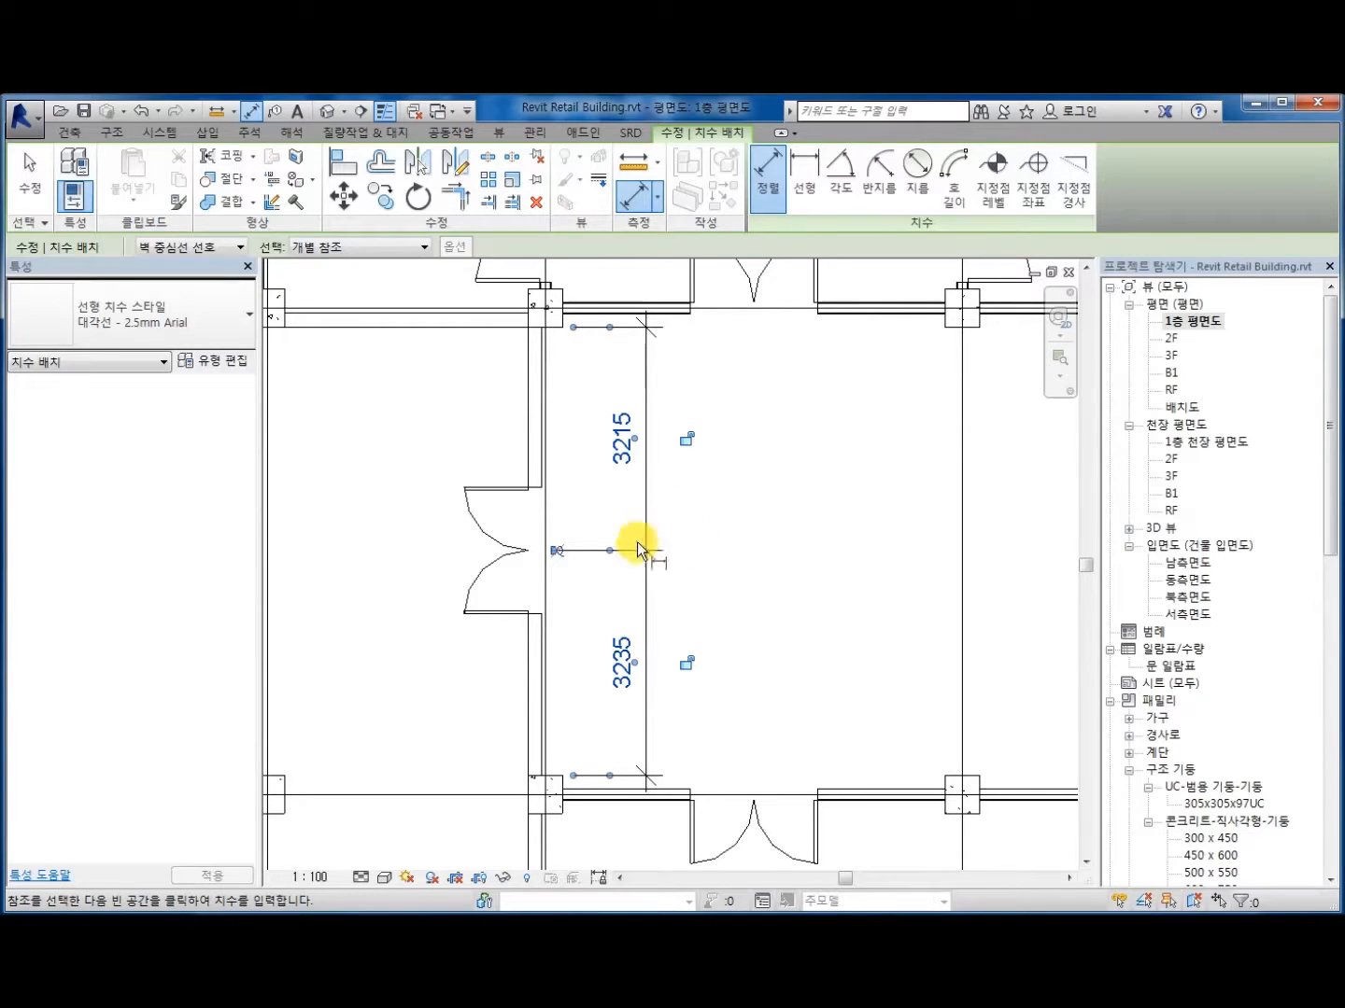
# Step: Make both segments of the X2 wall's continuous dimension equal to centre the double door between the Y2 and Y3 columns
pyautogui.scroll(2, 577, 558)
pyautogui.scroll(2, 565, 556)
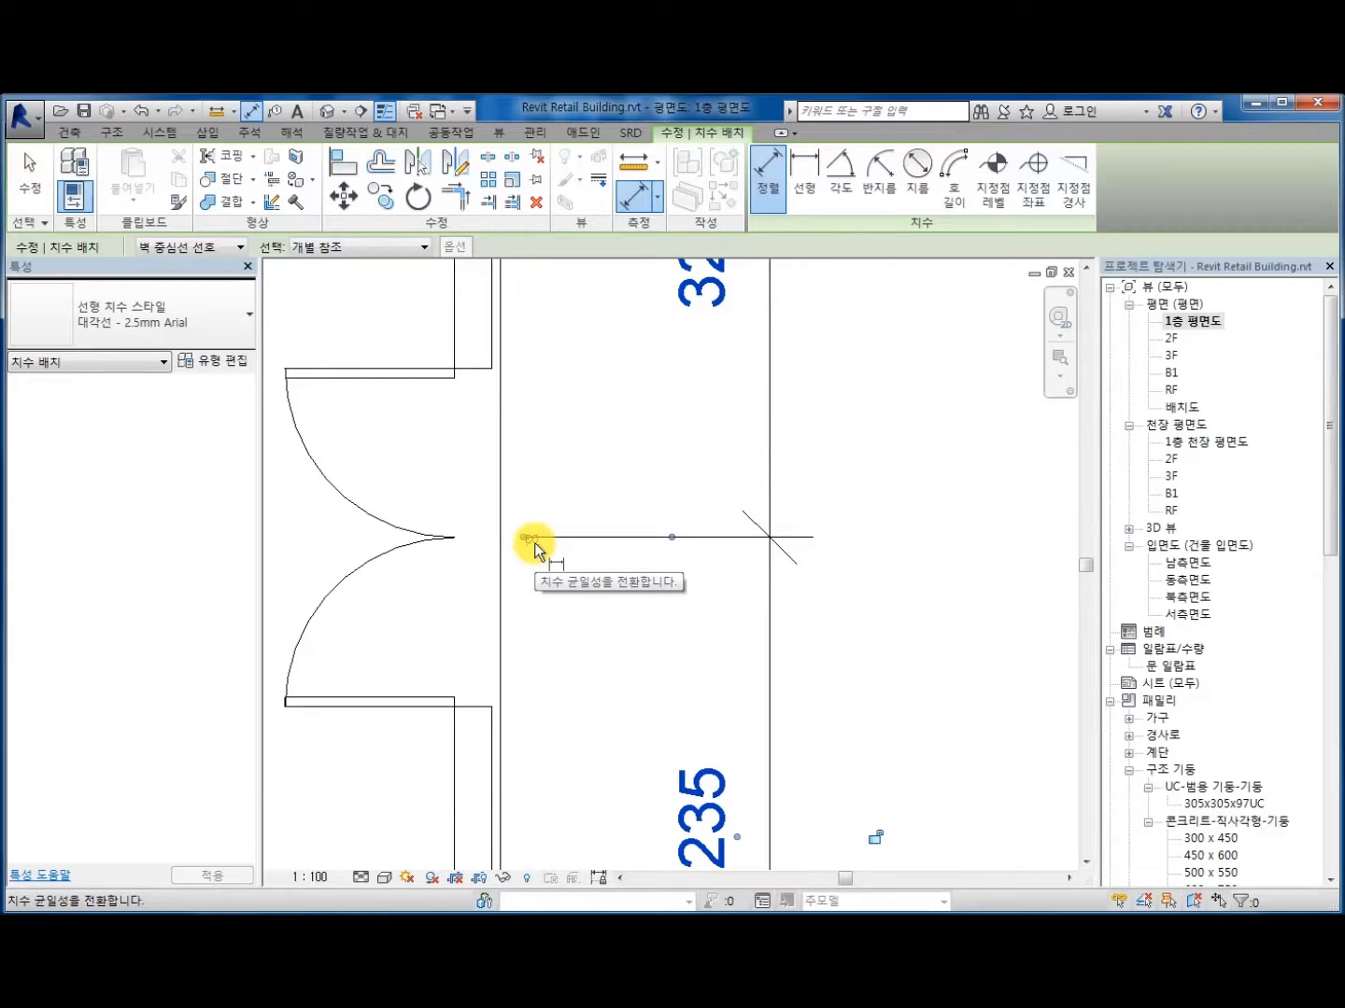
pyautogui.scroll(-2, 535, 547)
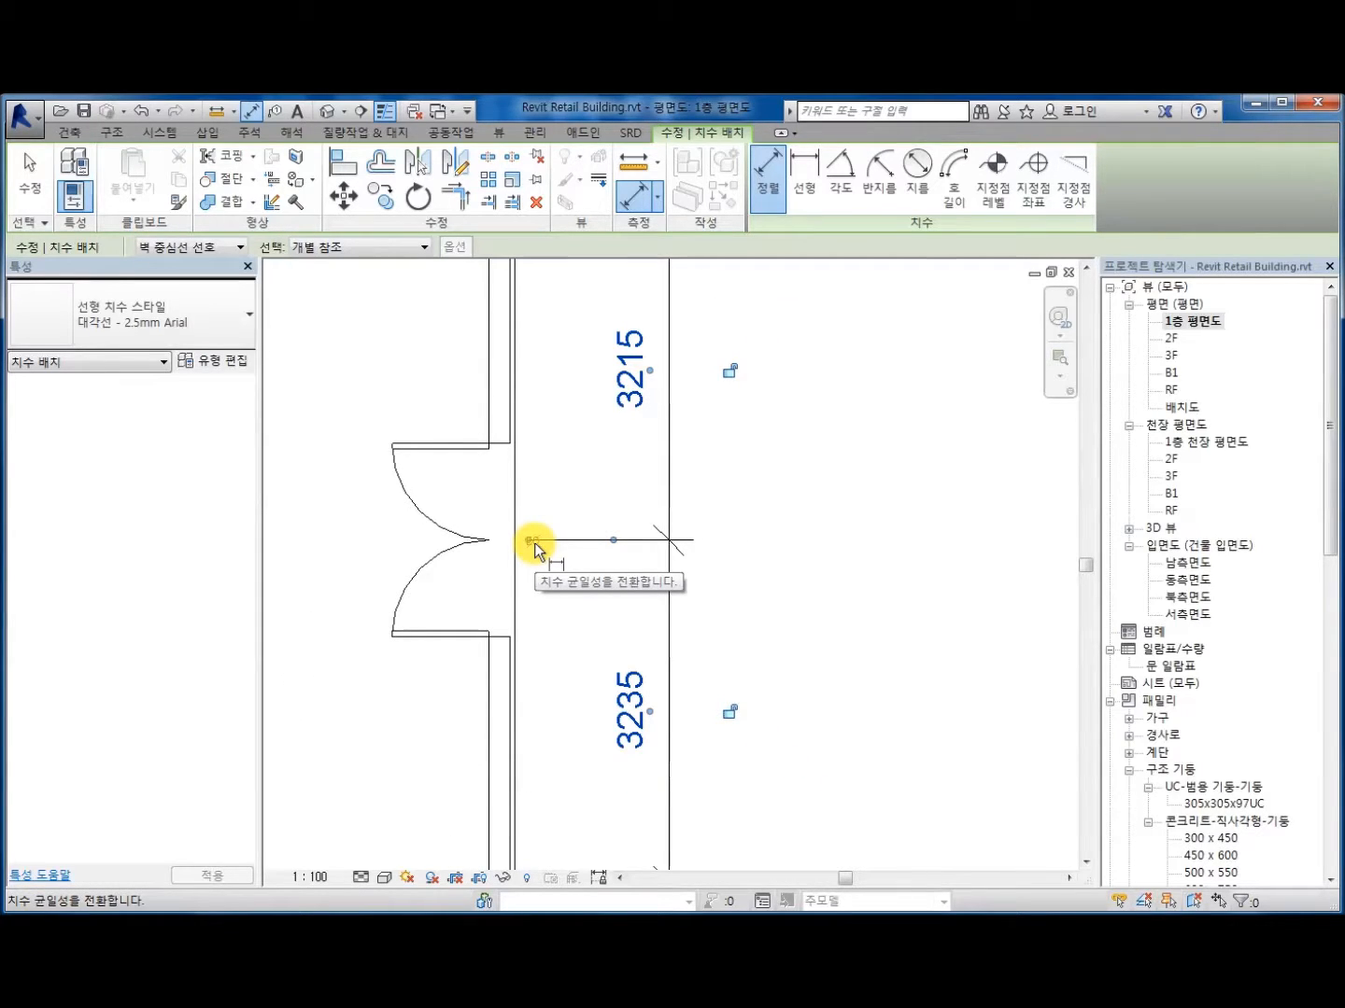
pyautogui.scroll(-5, 534, 546)
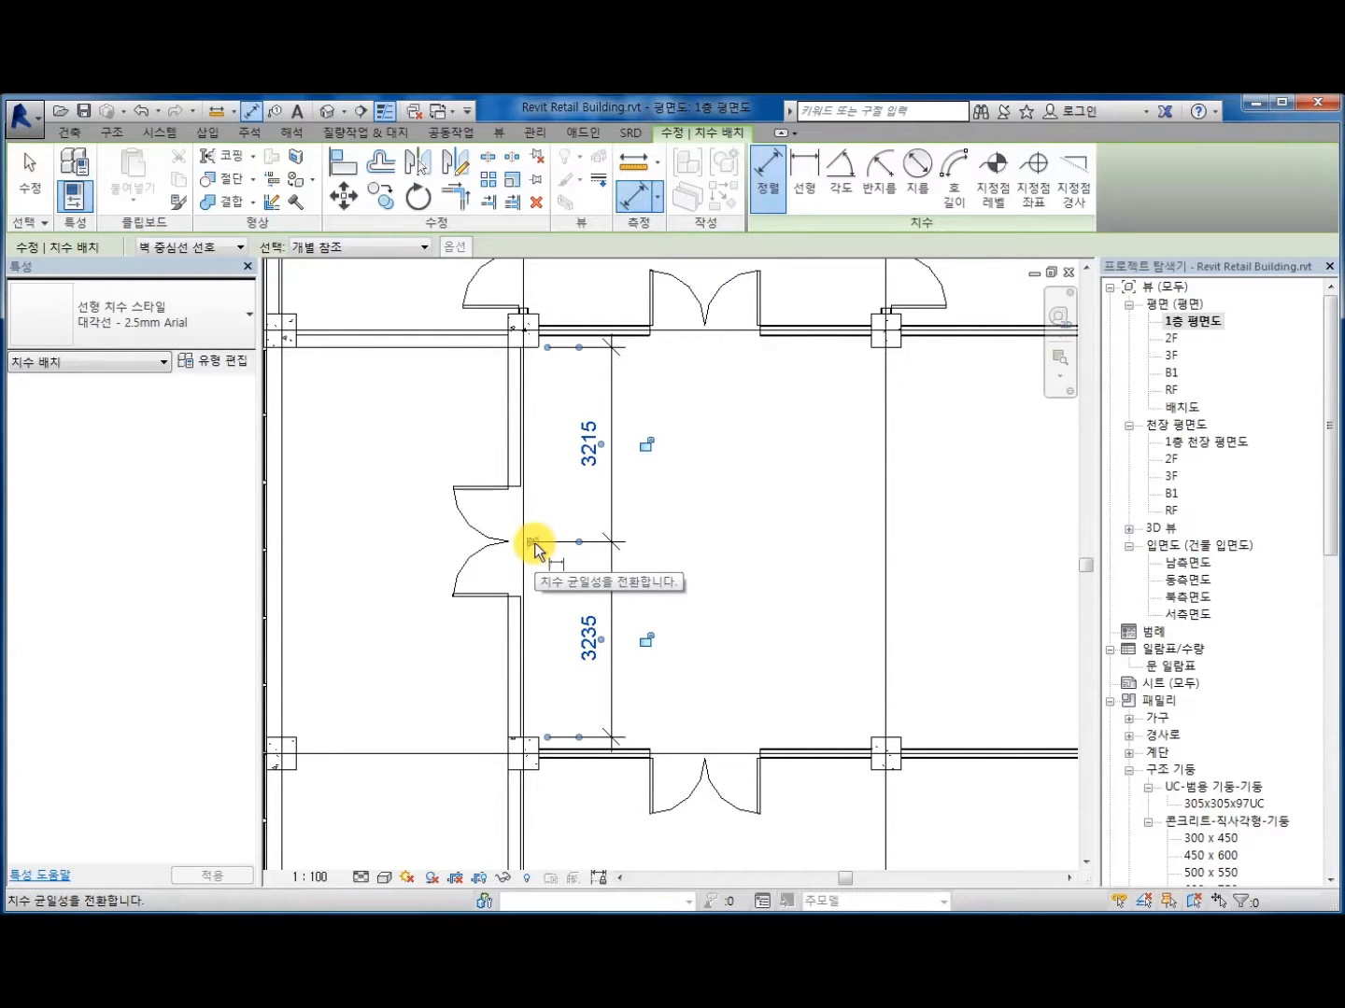
pyautogui.click(533, 546)
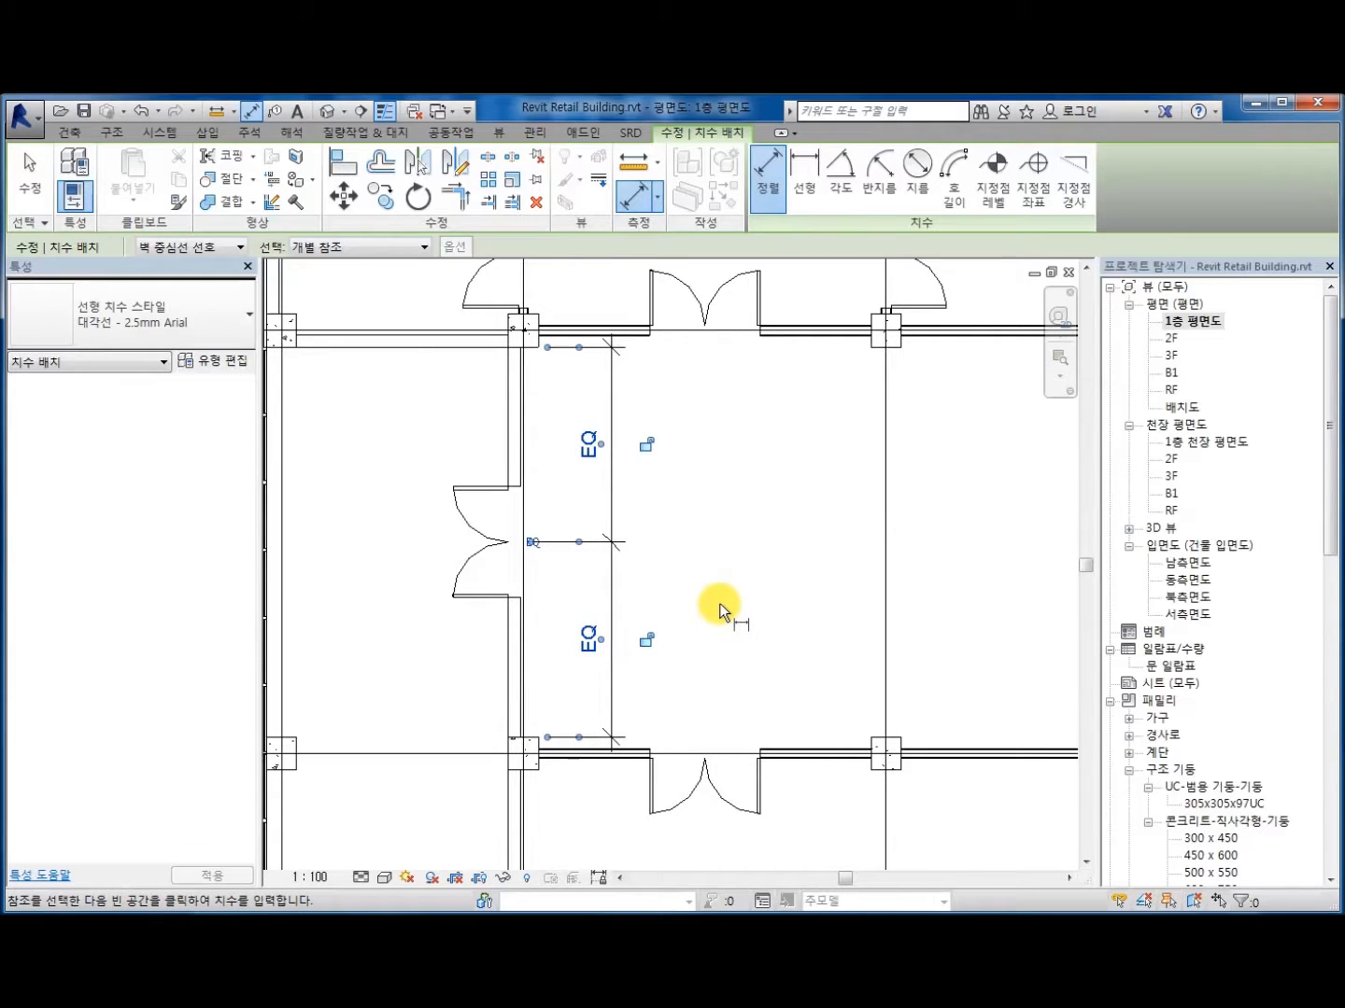
pyautogui.press('Escape')
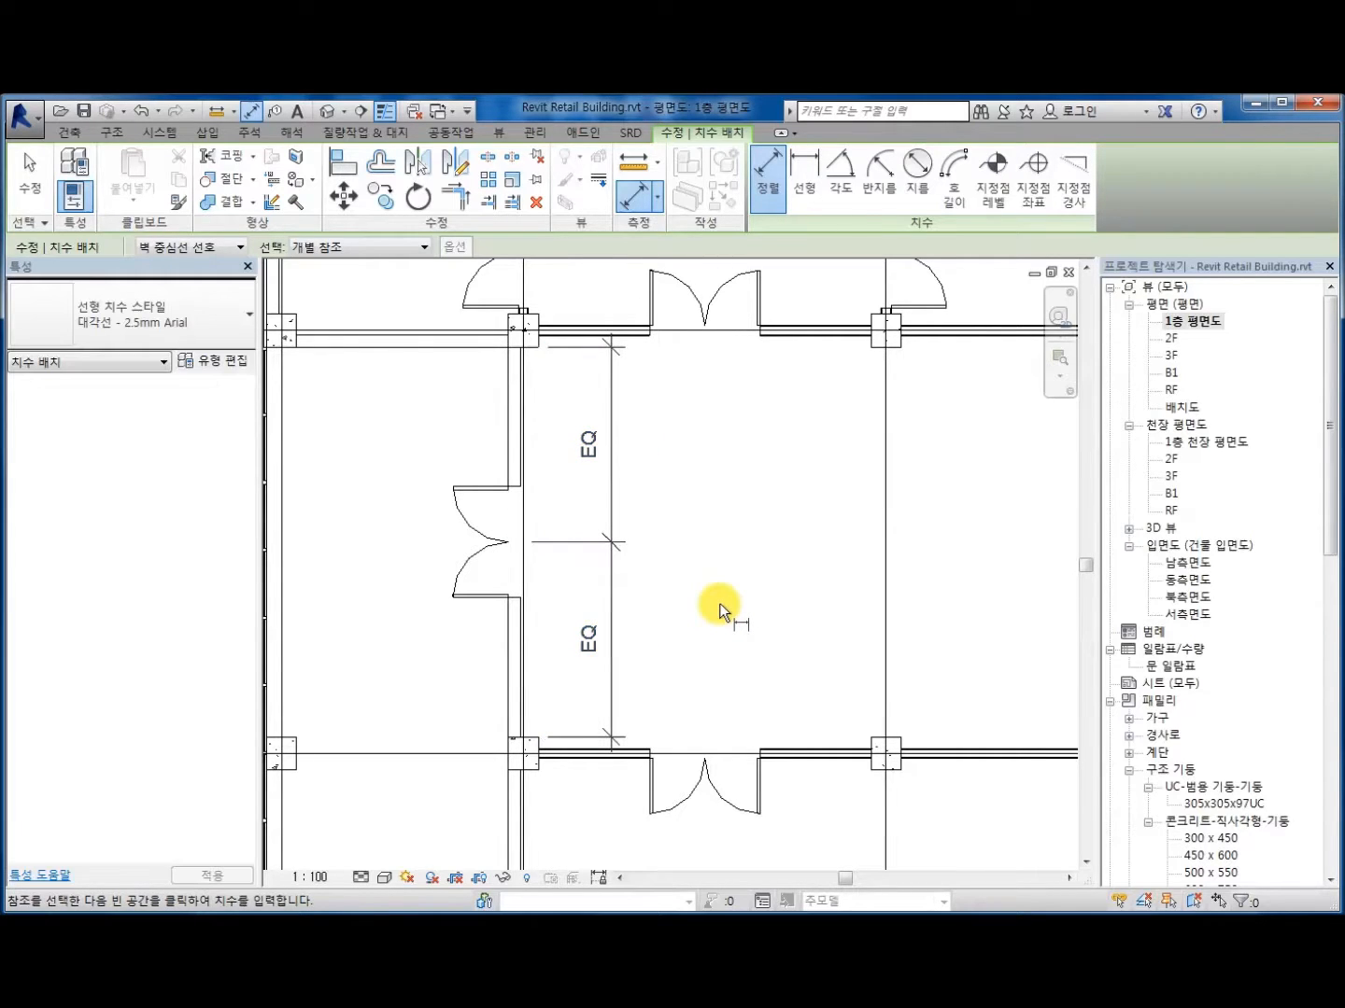
pyautogui.press('Escape')
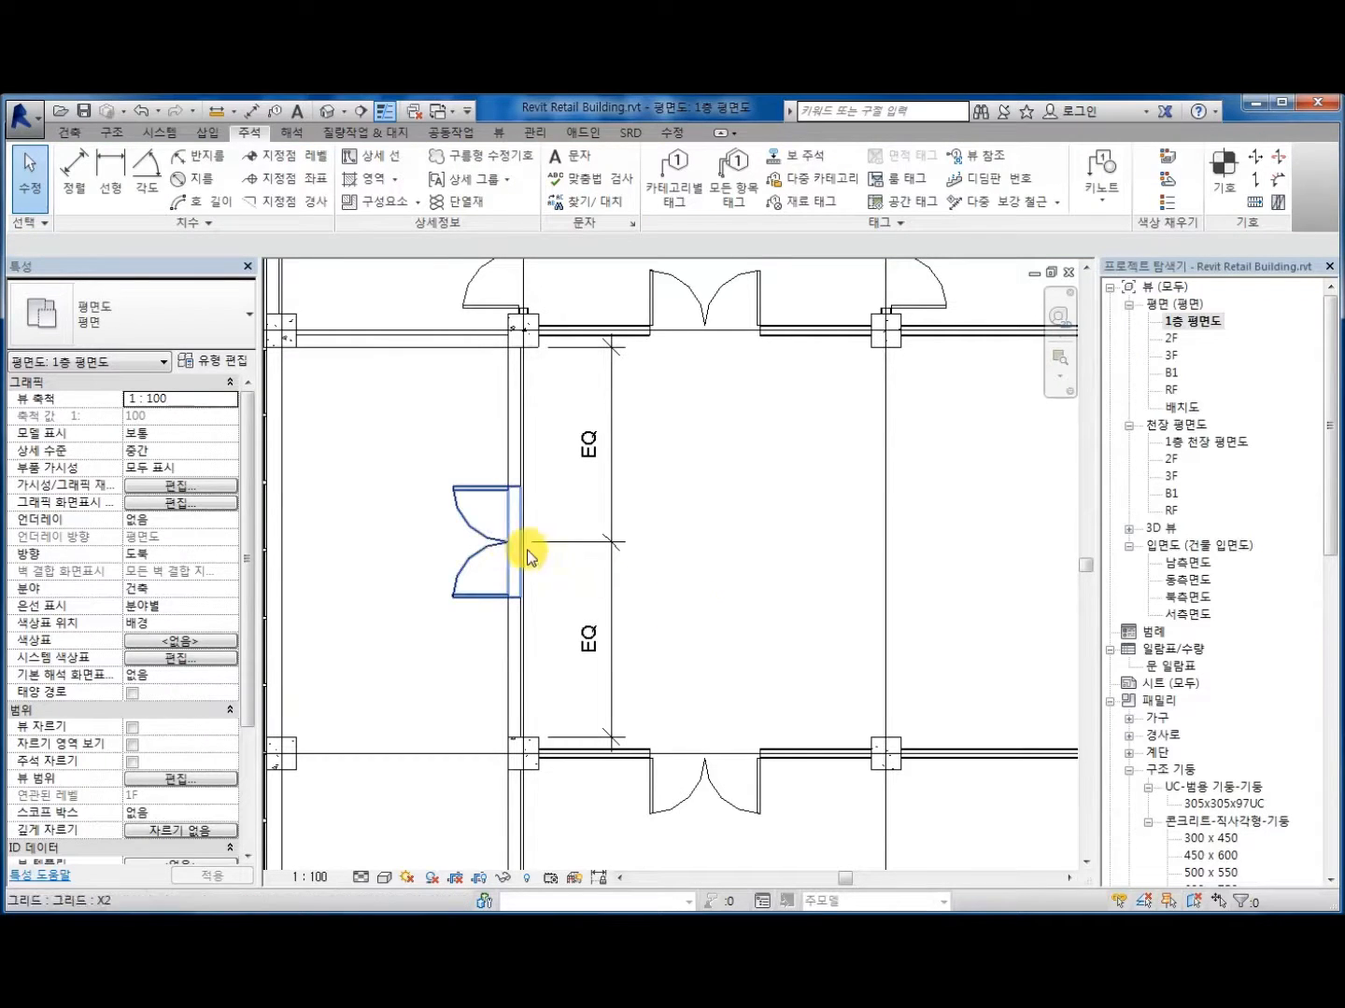
# Step: Move the equalised dimension line closer to the X2 wall and its double door
pyautogui.click(495, 544)
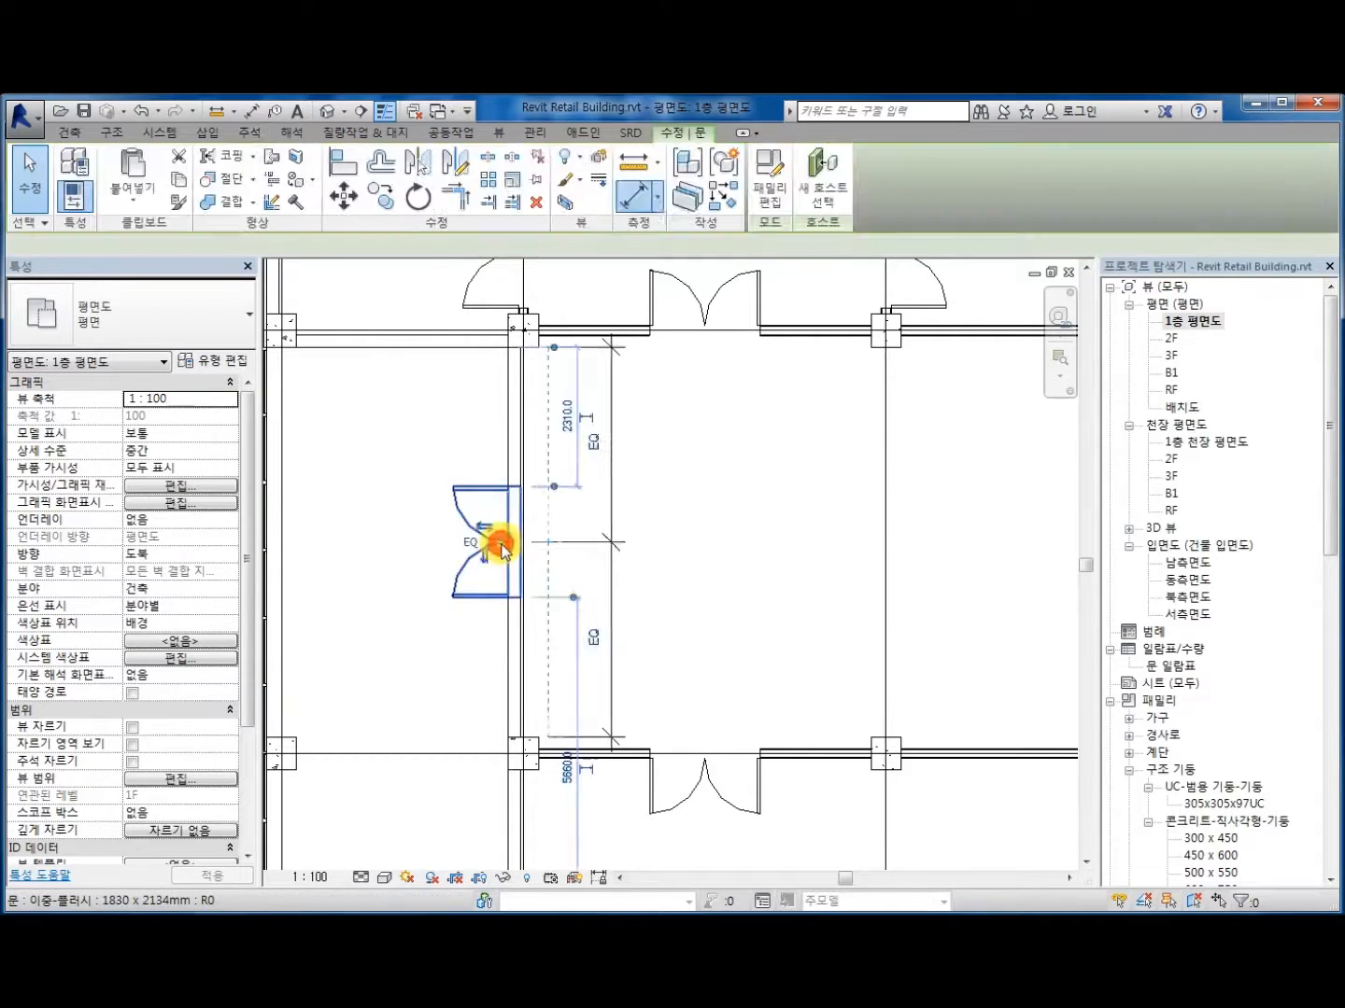
pyautogui.click(694, 633)
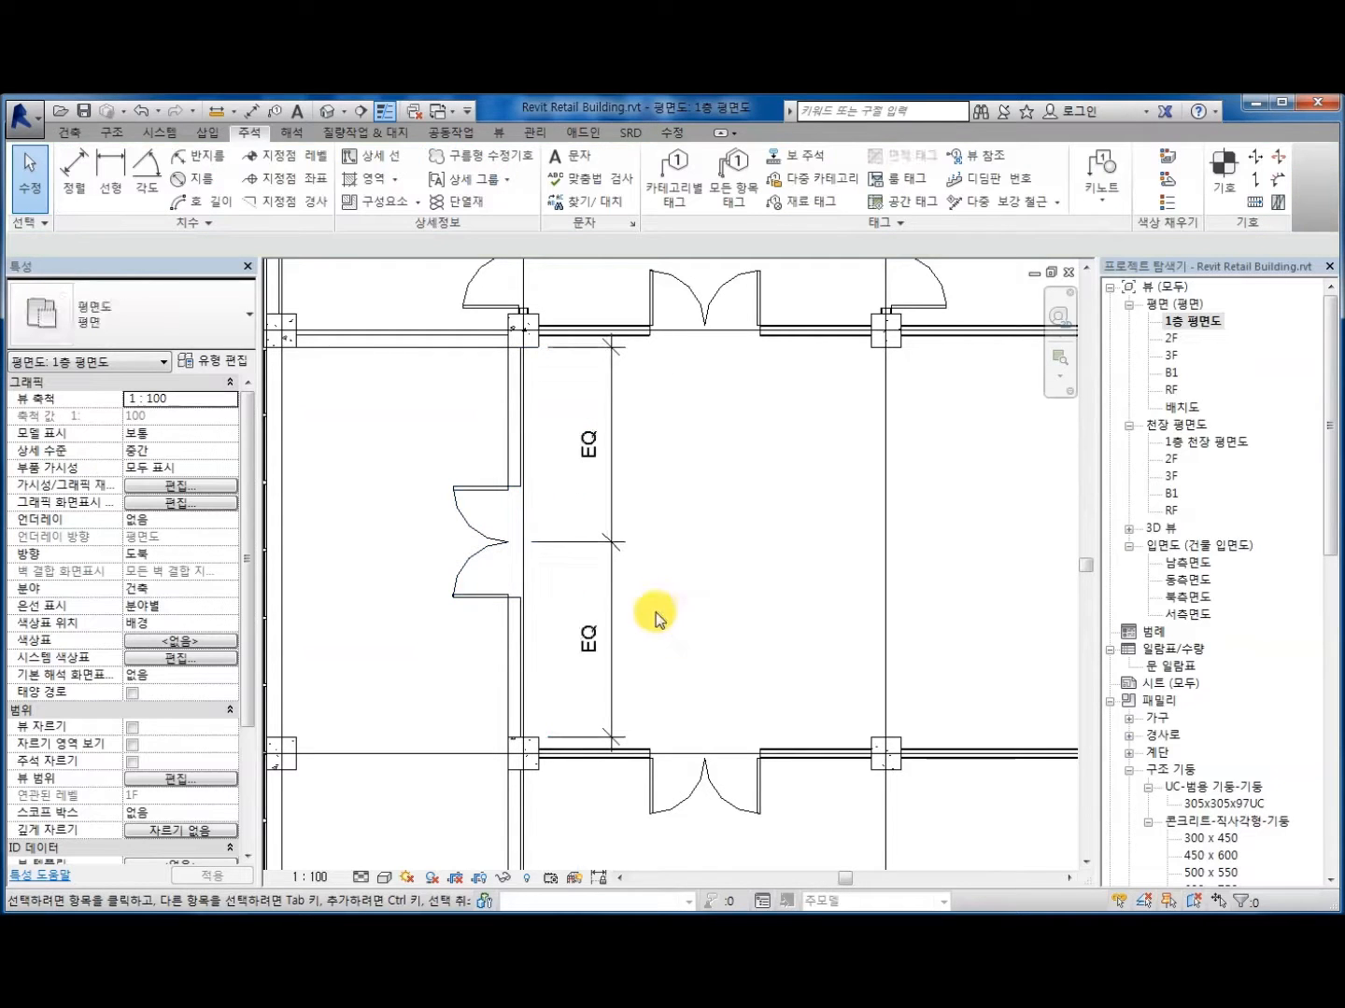
pyautogui.click(607, 602)
pyautogui.moveTo(610, 593); pyautogui.dragTo(589, 593)
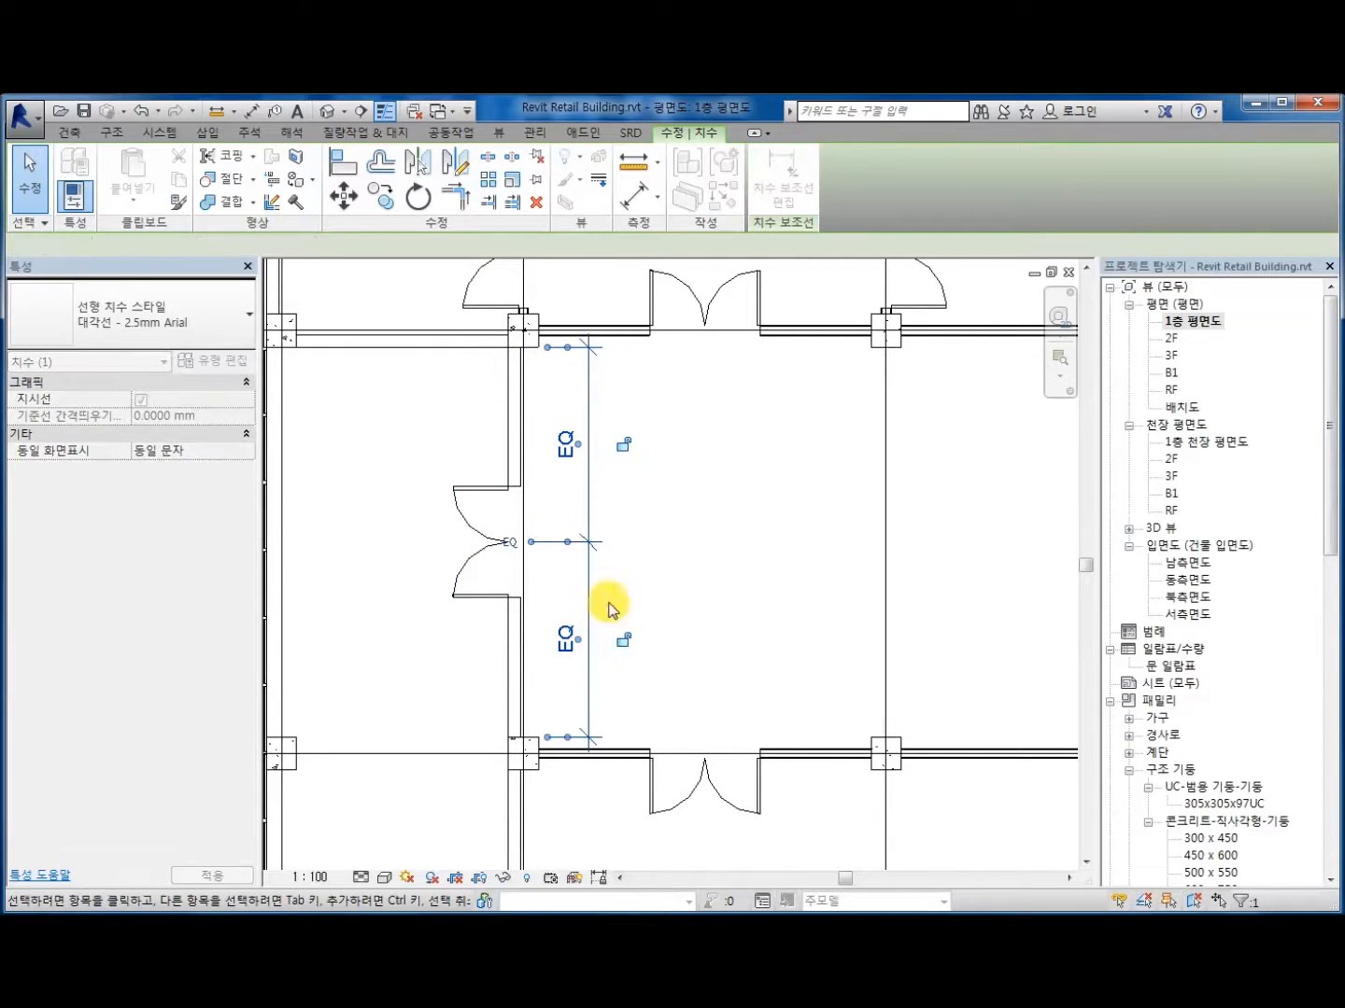
pyautogui.click(689, 609)
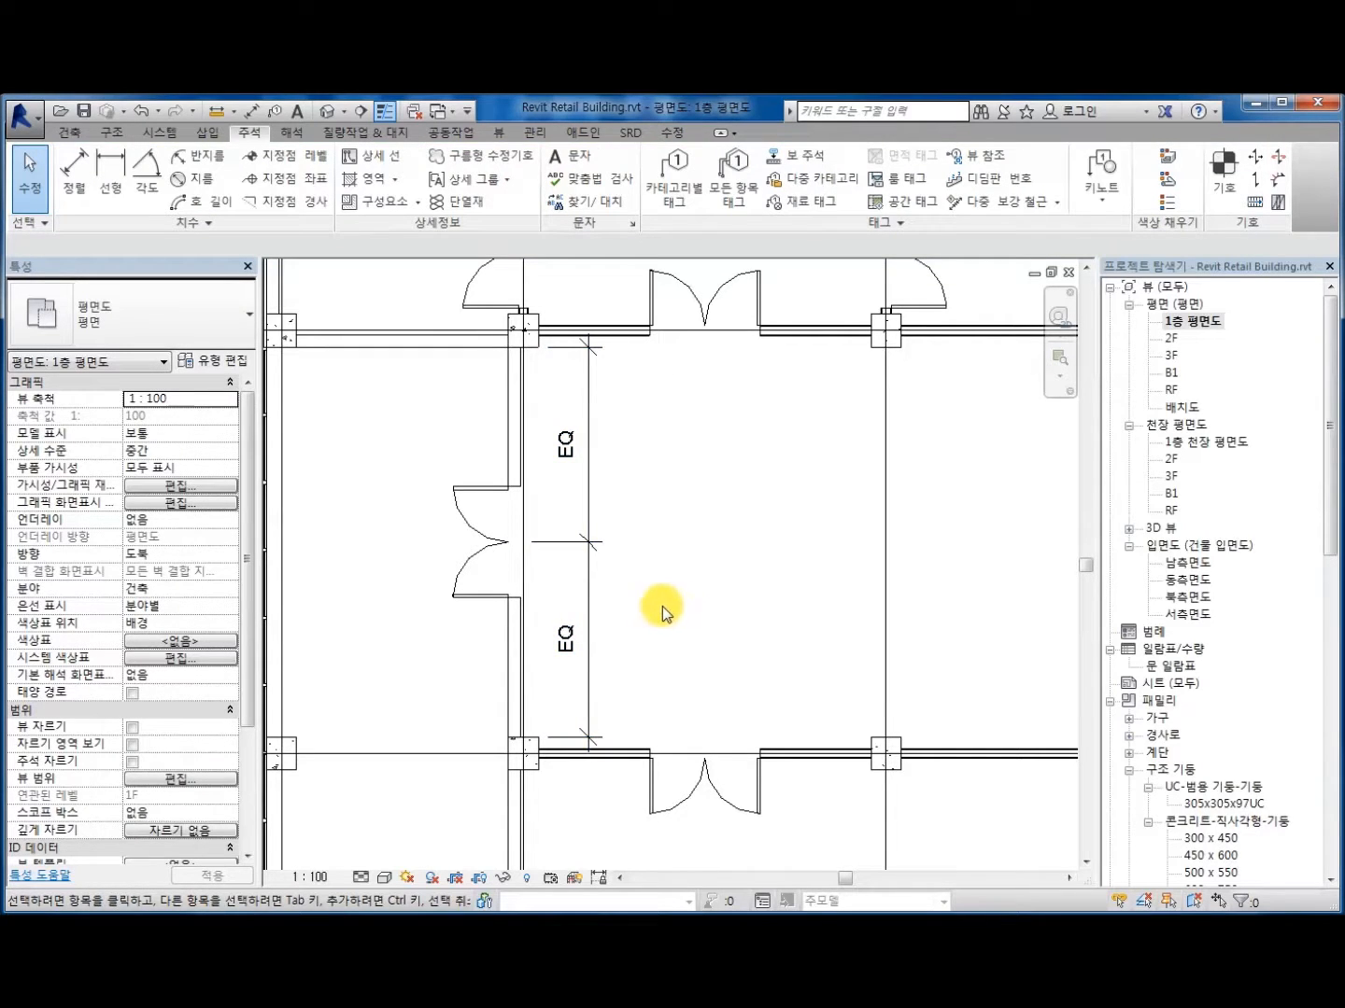
# Step: Turn off the equality display on the X2 double door's dimension to show numeric values
pyautogui.click(586, 600)
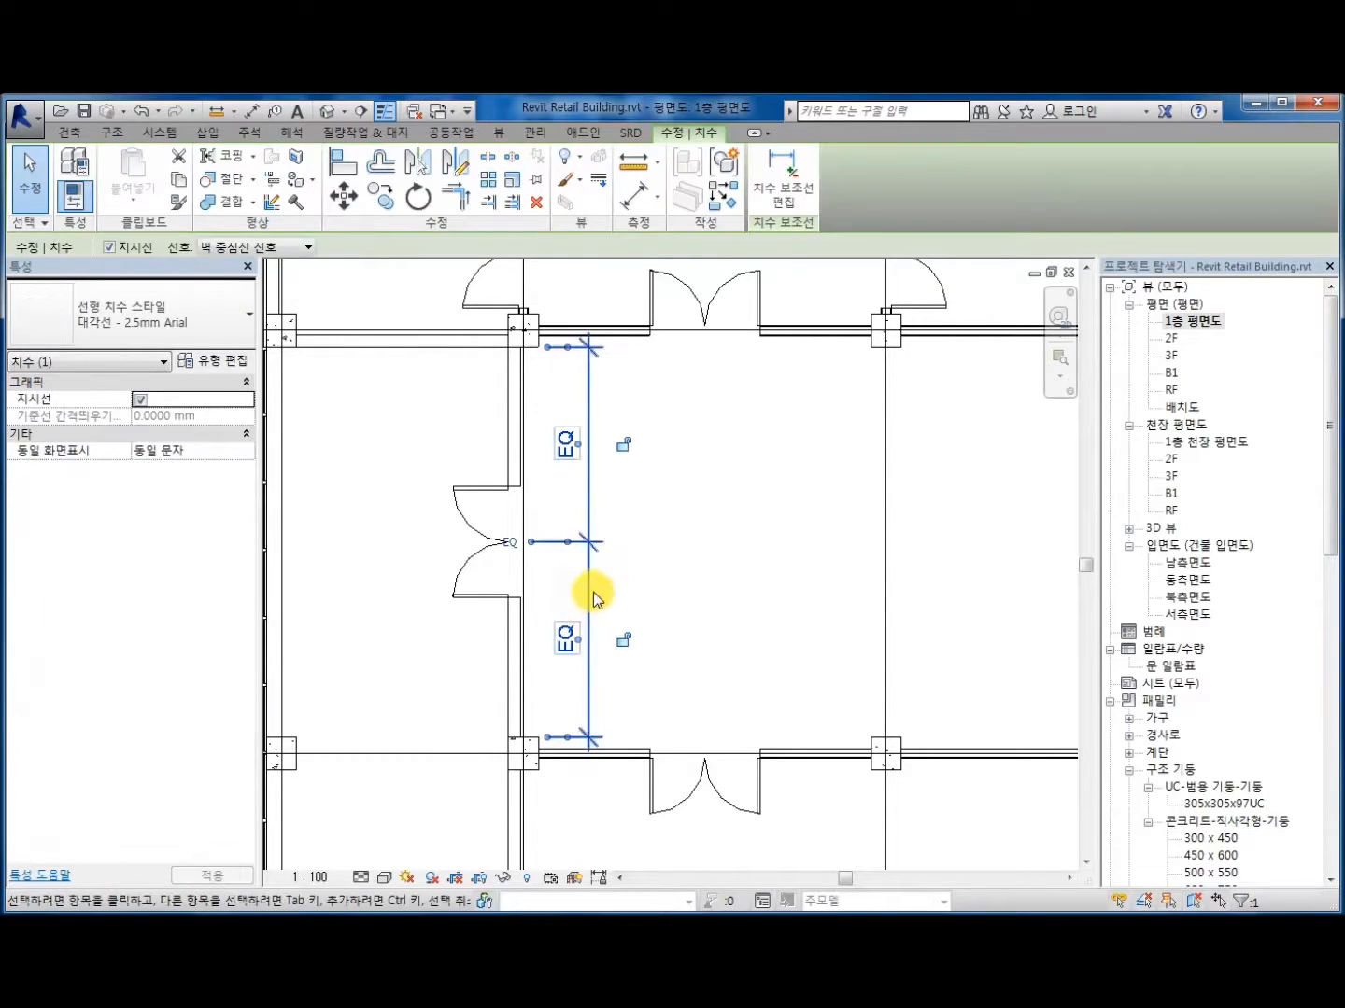
pyautogui.scroll(3, 518, 558)
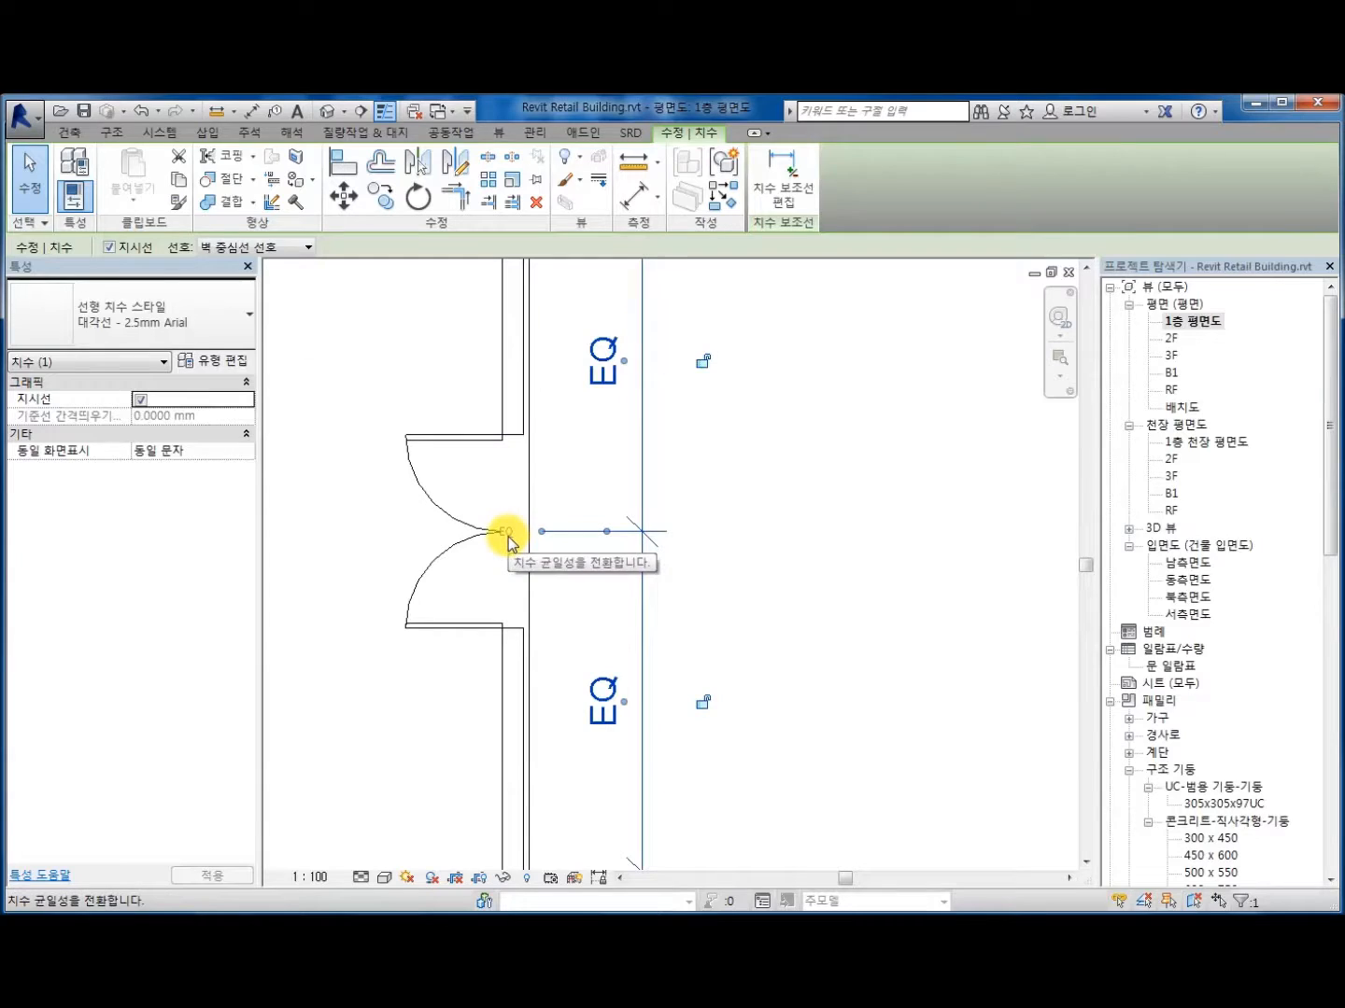
pyautogui.click(505, 533)
pyautogui.click(832, 616)
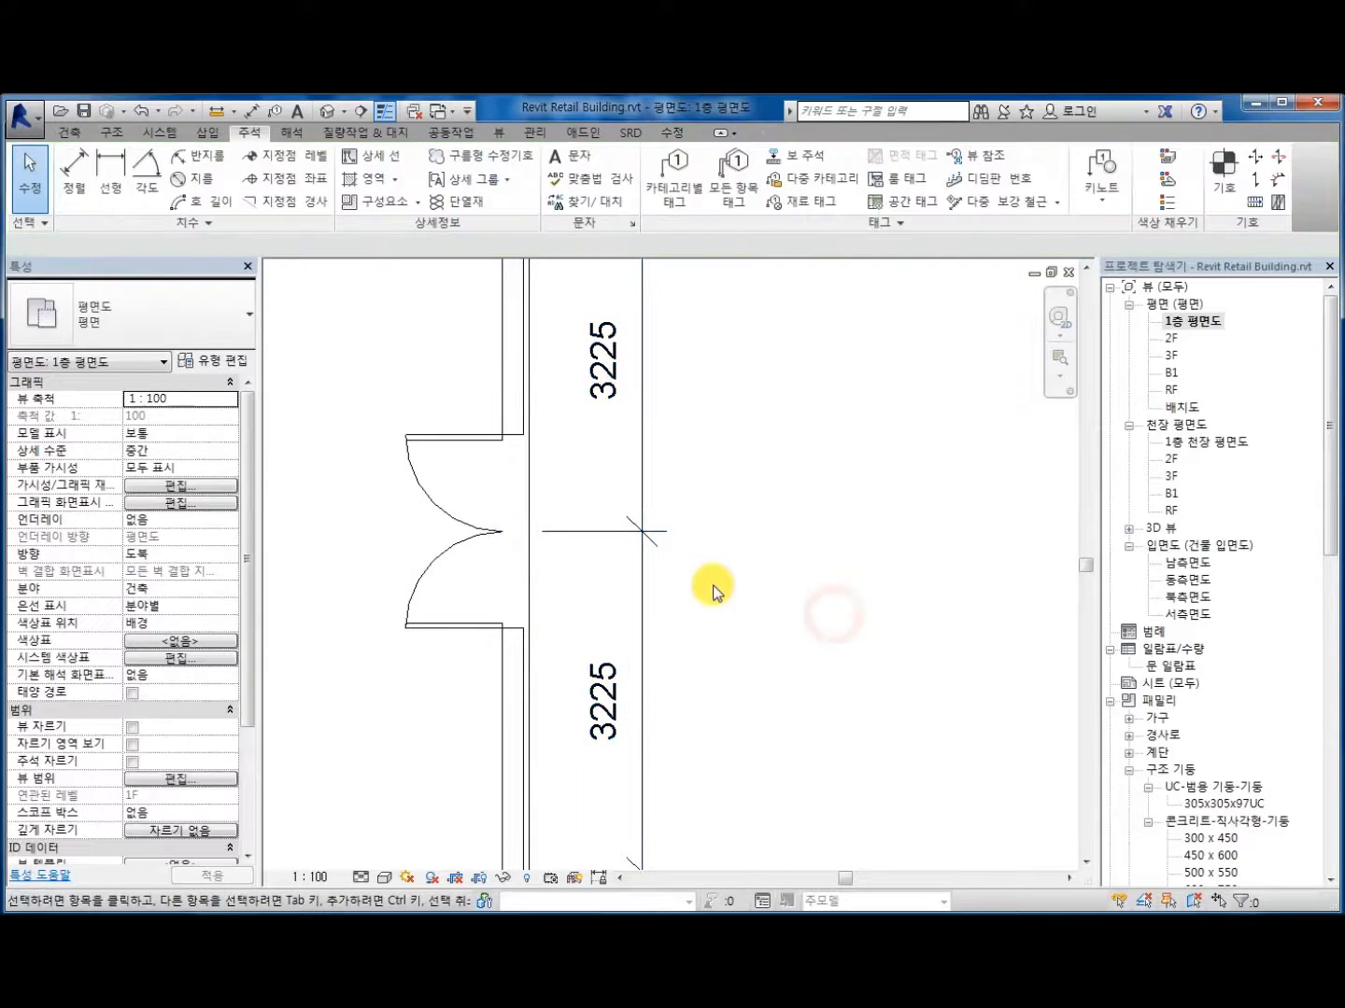
pyautogui.scroll(-3, 711, 584)
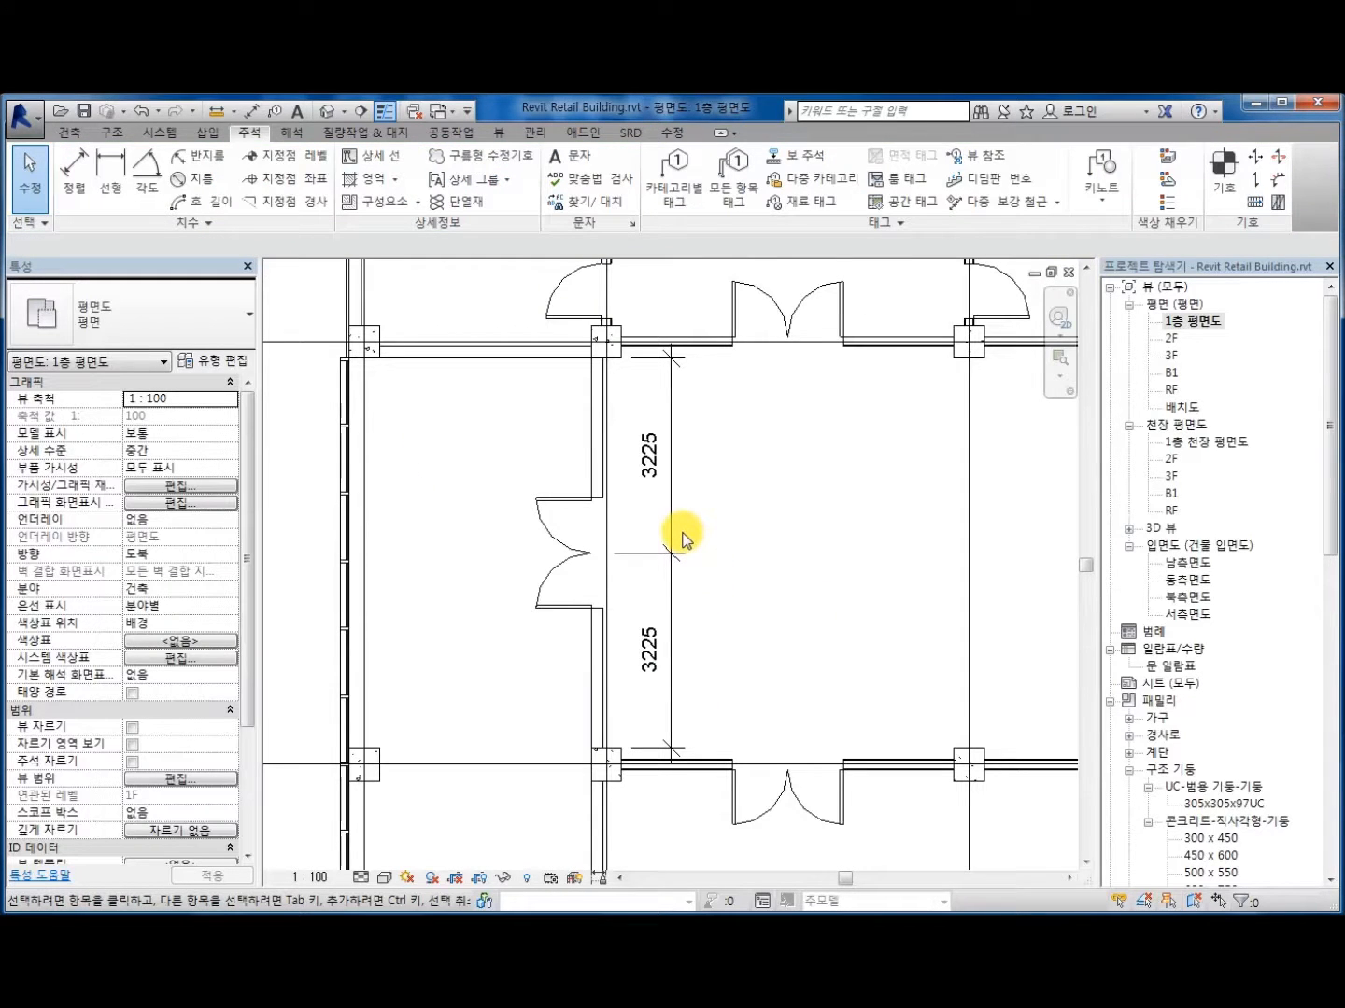
pyautogui.scroll(-1, 775, 598)
pyautogui.moveTo(804, 584); pyautogui.dragTo(685, 593, button='middle')
pyautogui.scroll(-1, 707, 563)
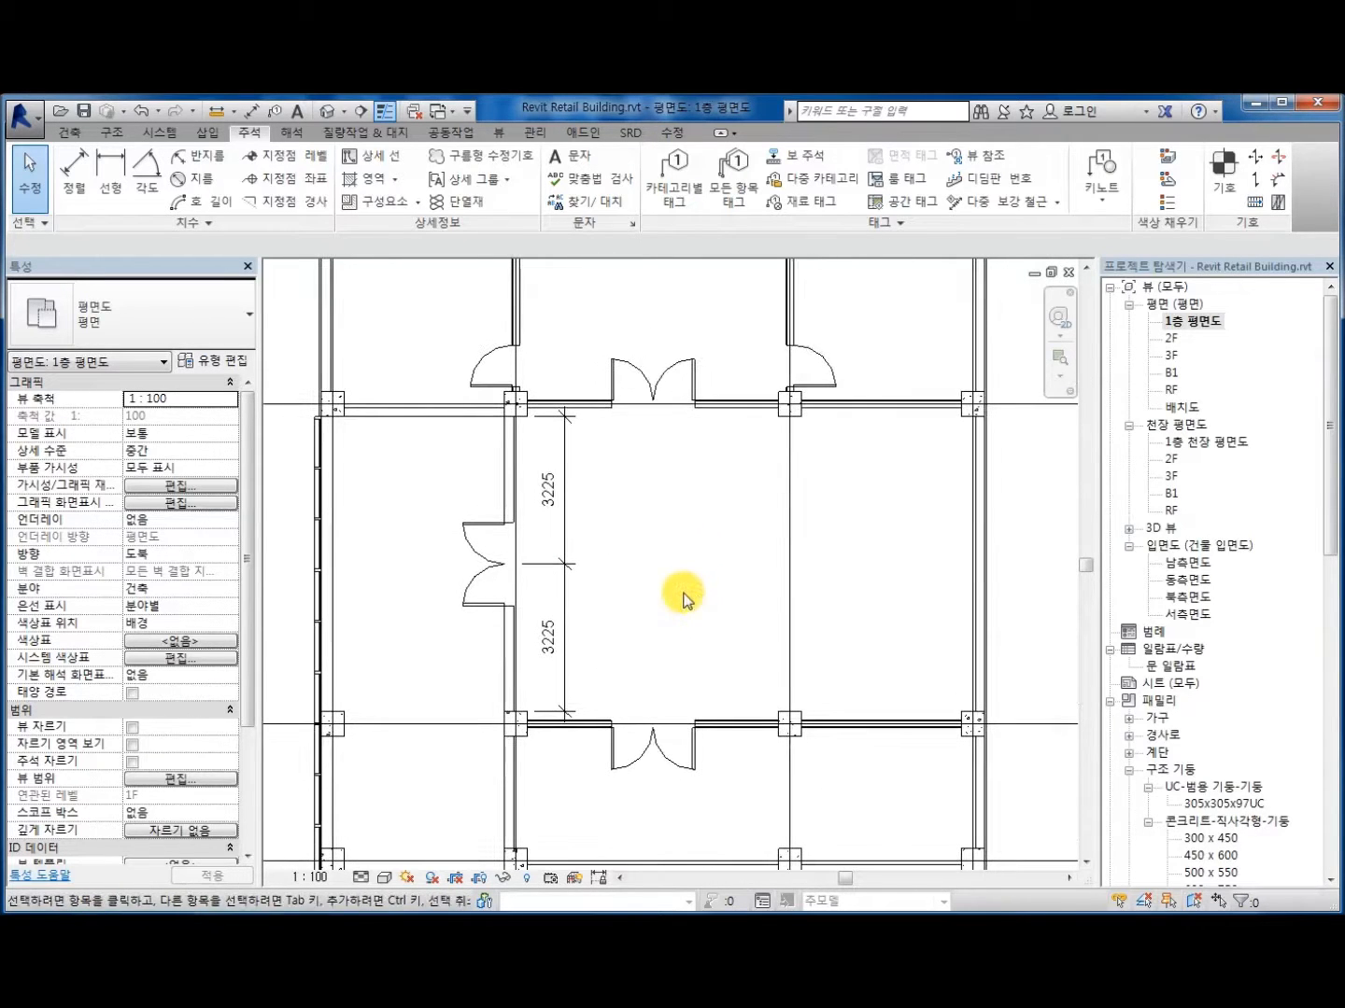
pyautogui.click(480, 366)
pyautogui.click(641, 589)
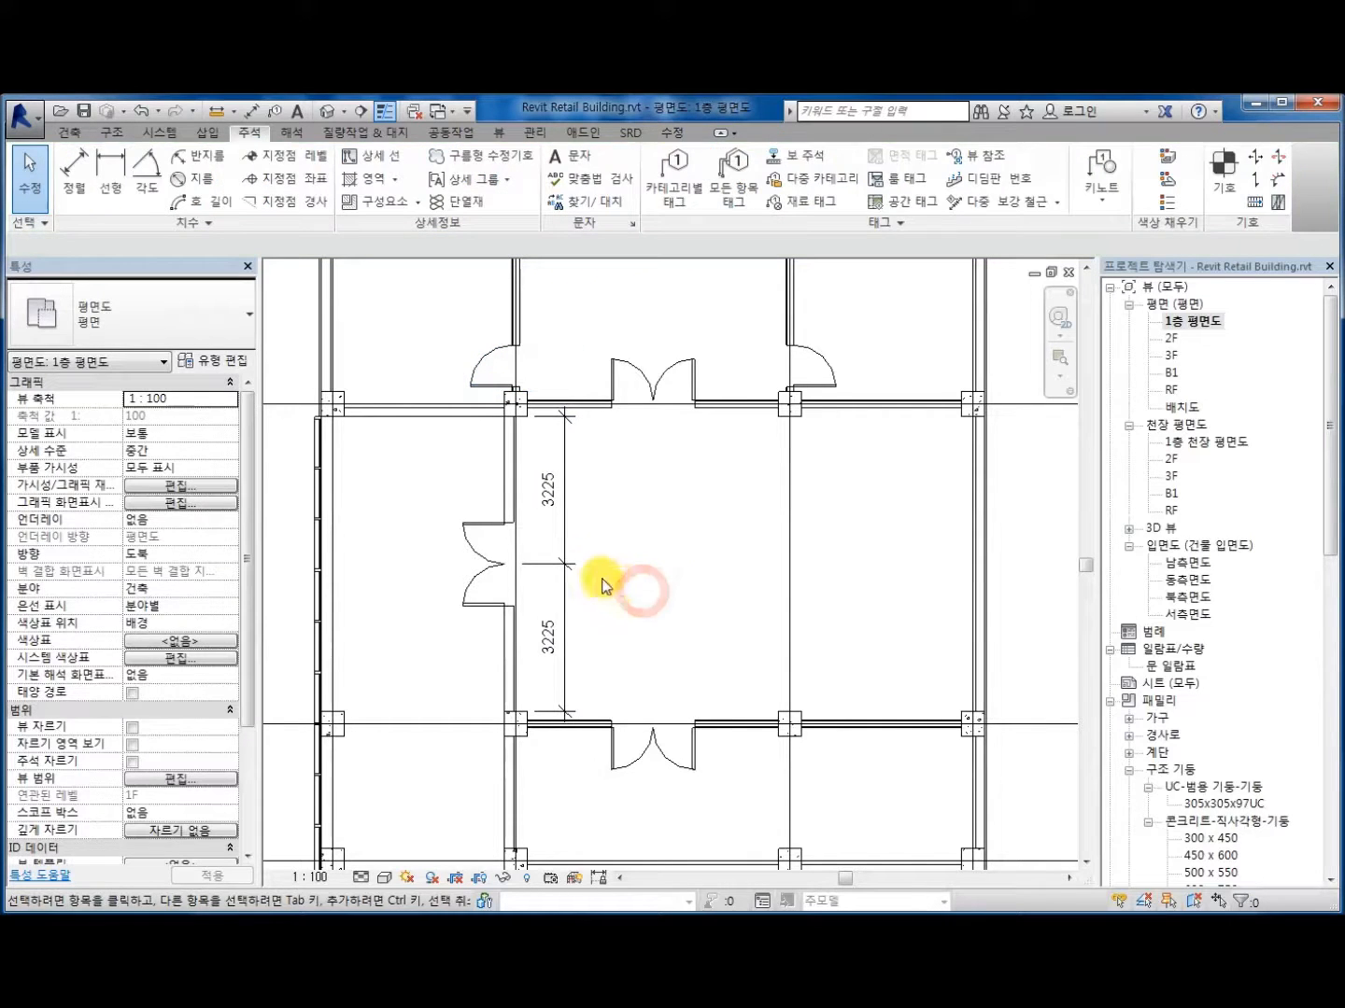
pyautogui.click(565, 566)
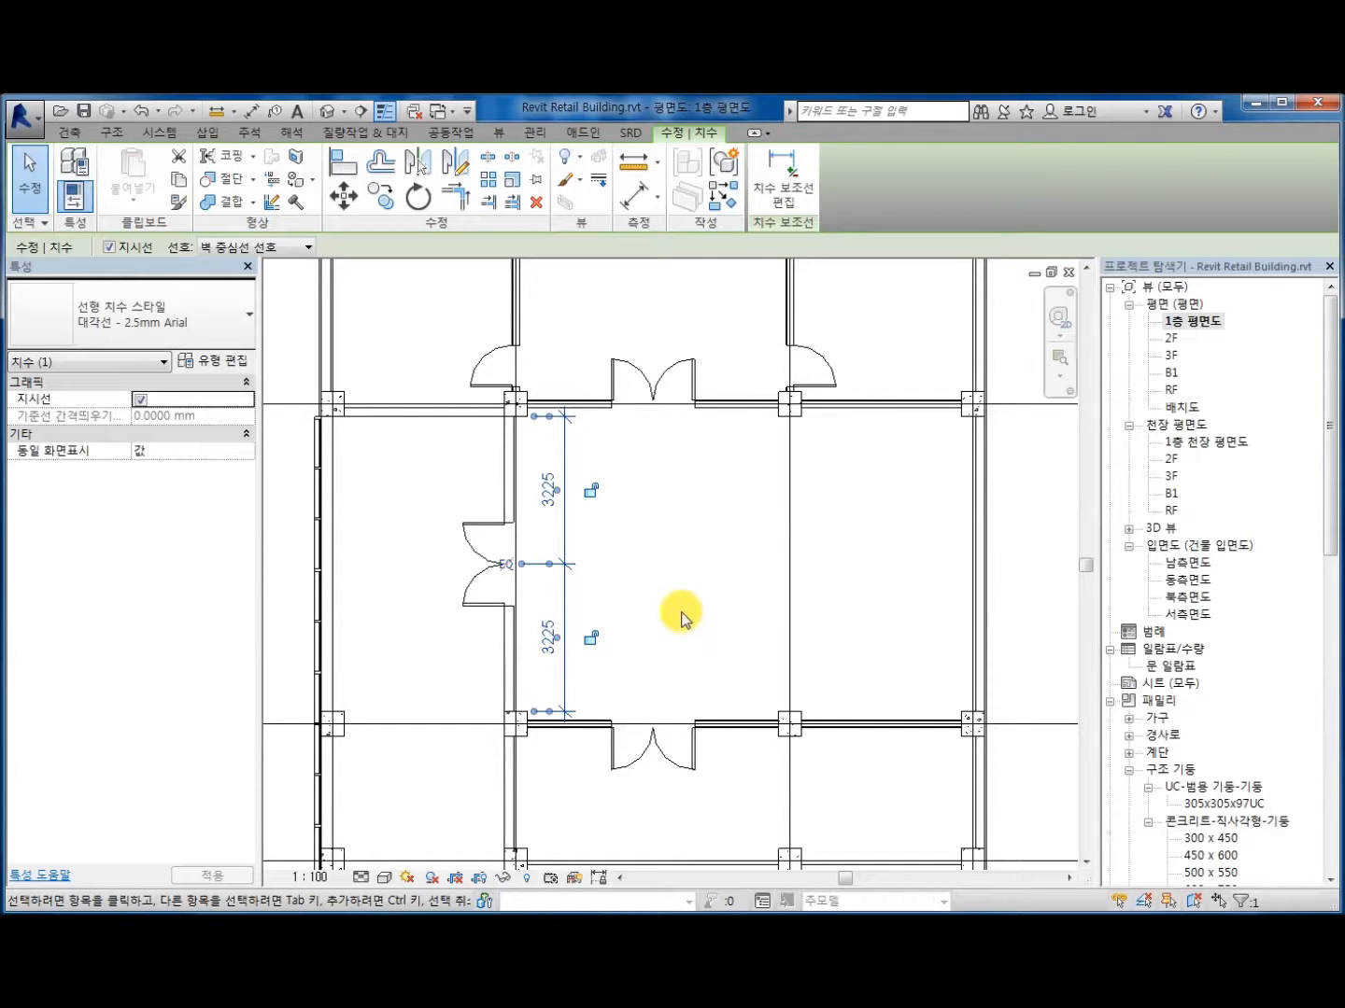
pyautogui.press('Escape')
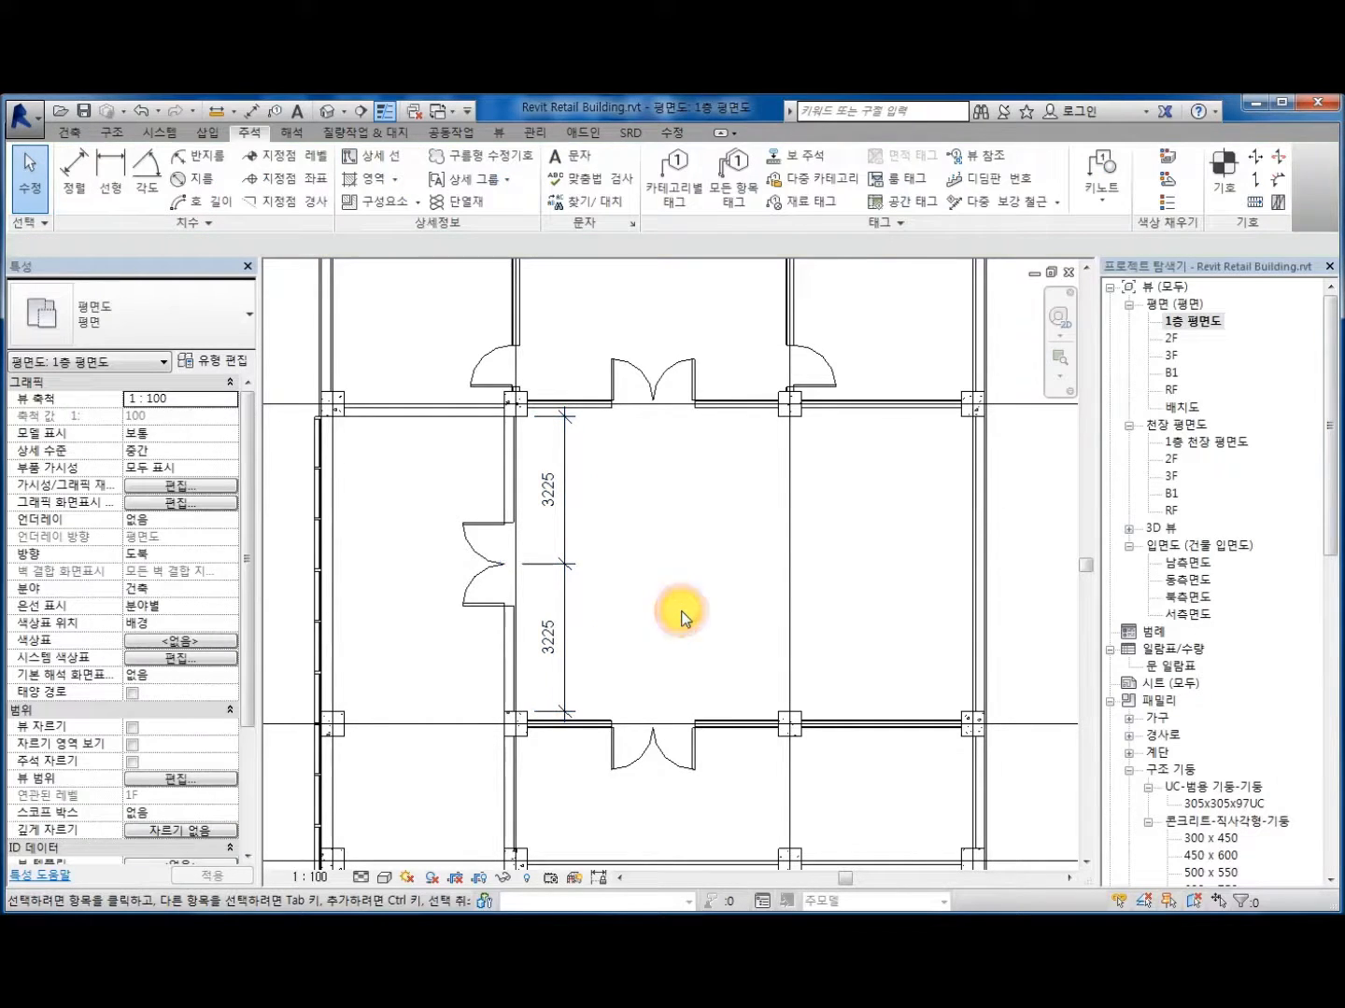
# Step: Copy all five first-floor doors and paste them aligned to levels 2F and 3F
pyautogui.scroll(-3, 683, 617)
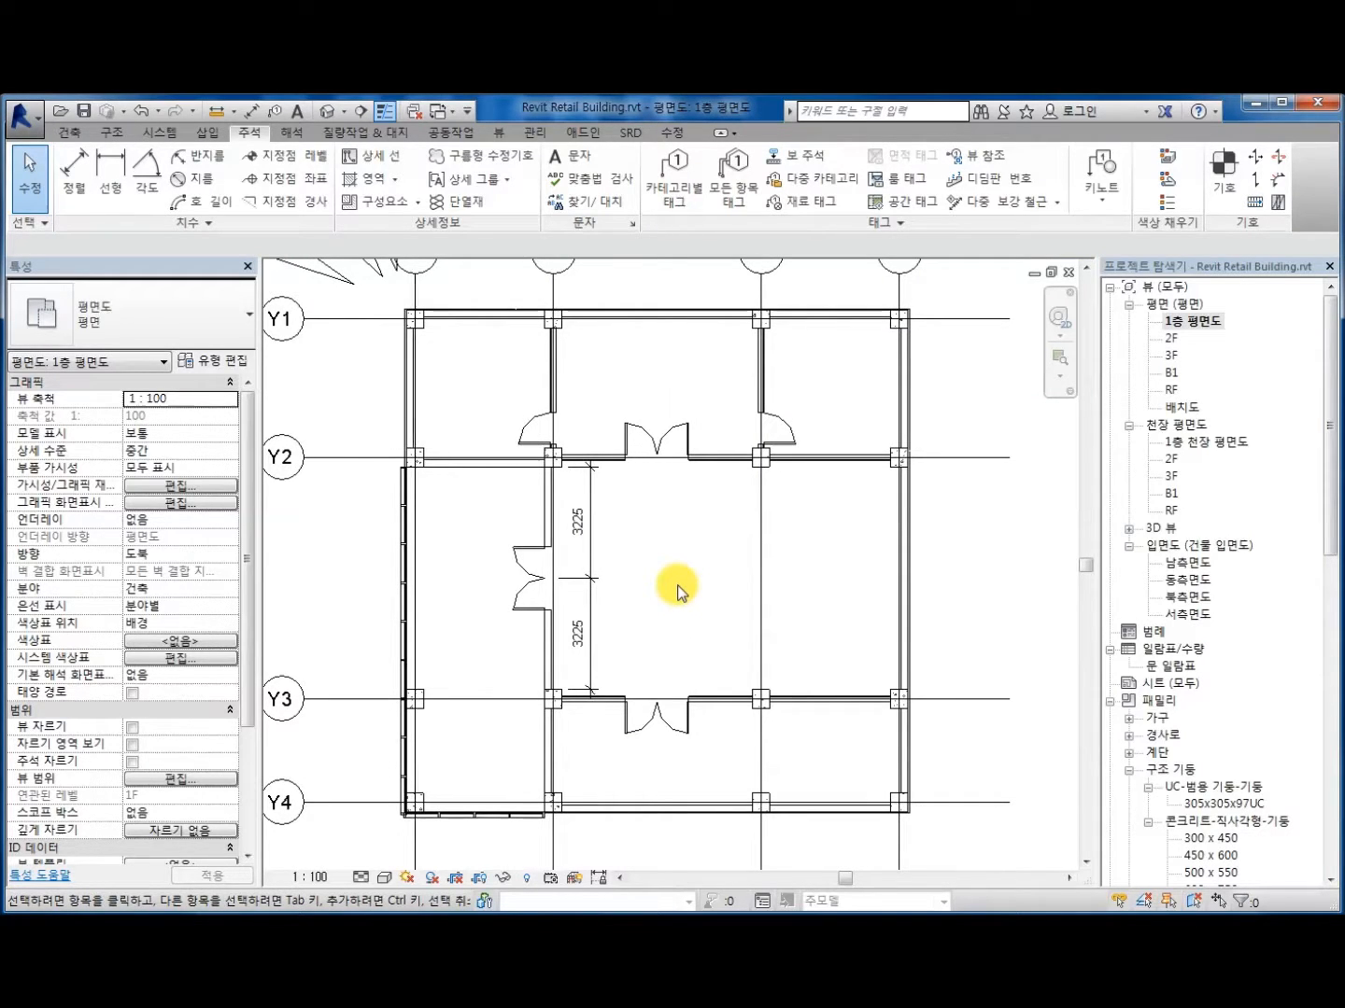
pyautogui.click(533, 427)
pyautogui.keyDown('ctrl'); pyautogui.click(641, 430); pyautogui.keyUp('ctrl')
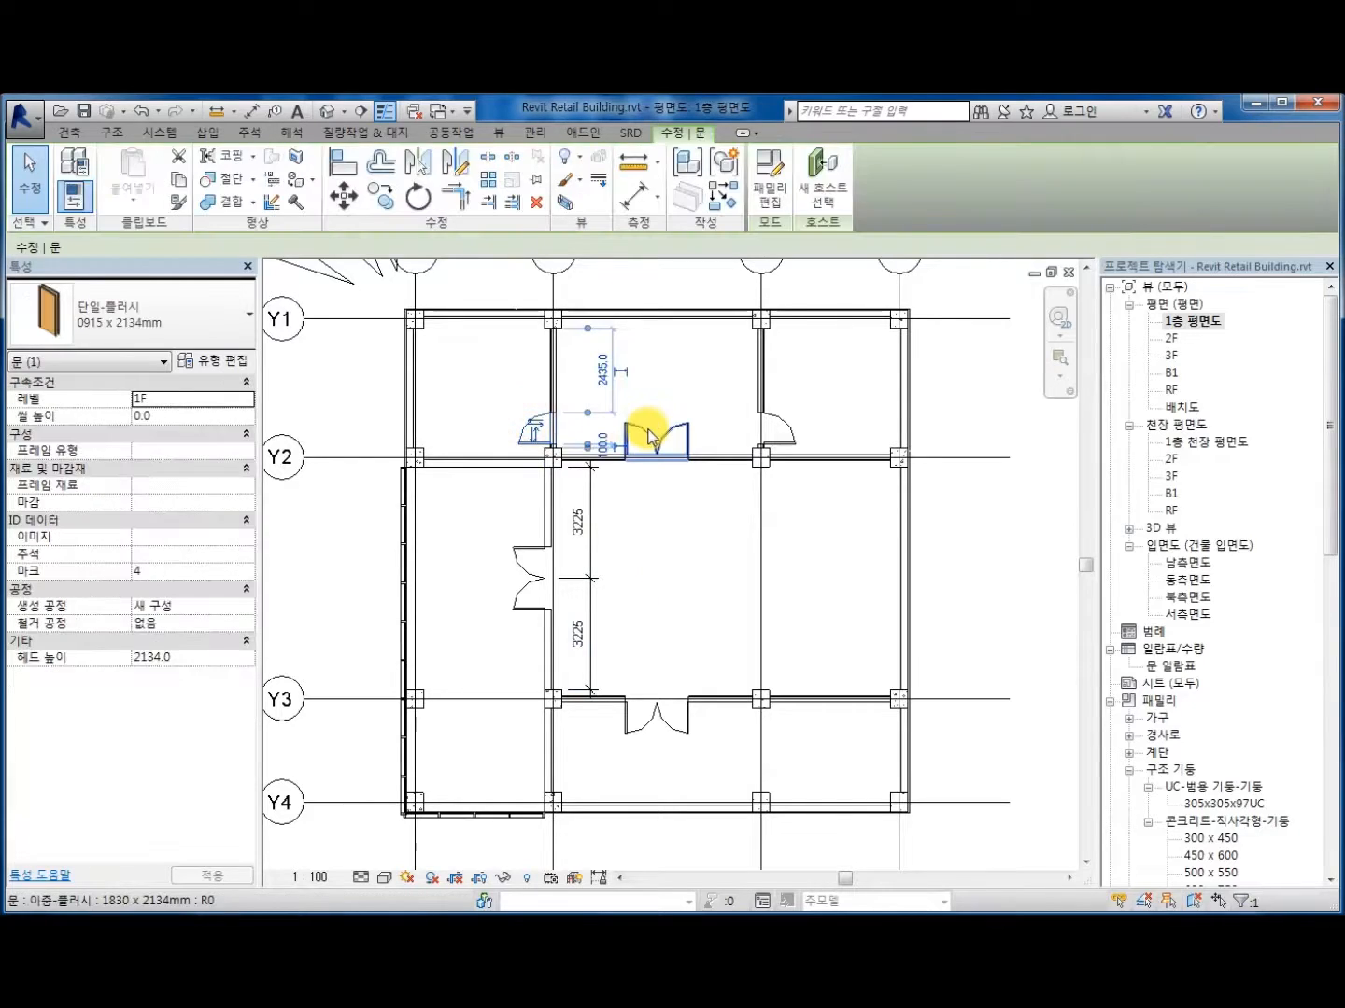
pyautogui.keyDown('ctrl'); pyautogui.click(794, 428); pyautogui.keyUp('ctrl')
pyautogui.keyDown('ctrl'); pyautogui.click(520, 569); pyautogui.keyUp('ctrl')
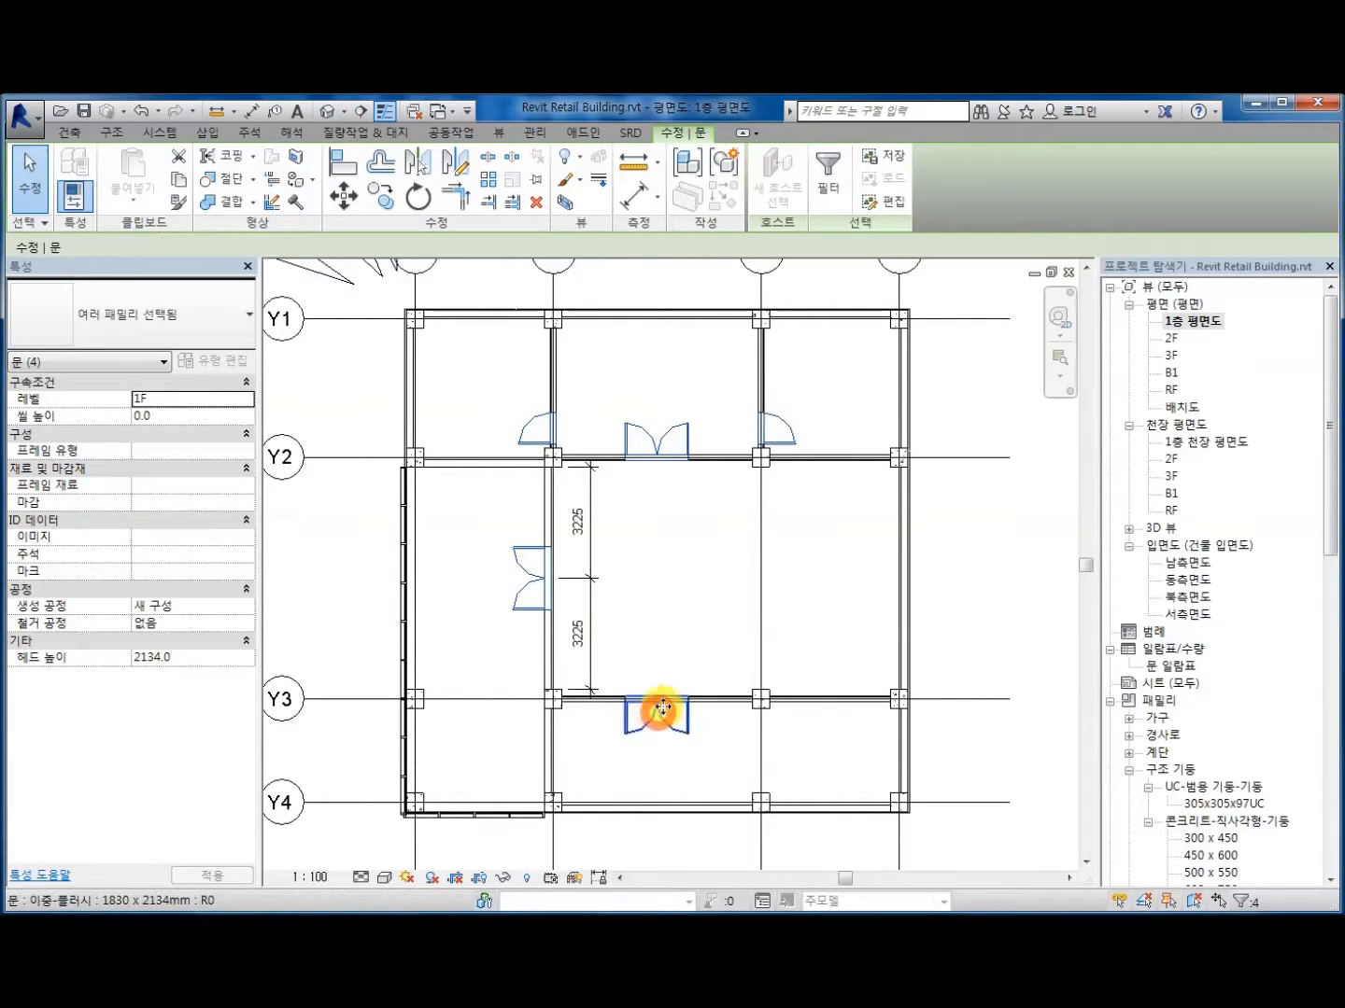
pyautogui.keyDown('ctrl'); pyautogui.click(645, 710); pyautogui.keyUp('ctrl')
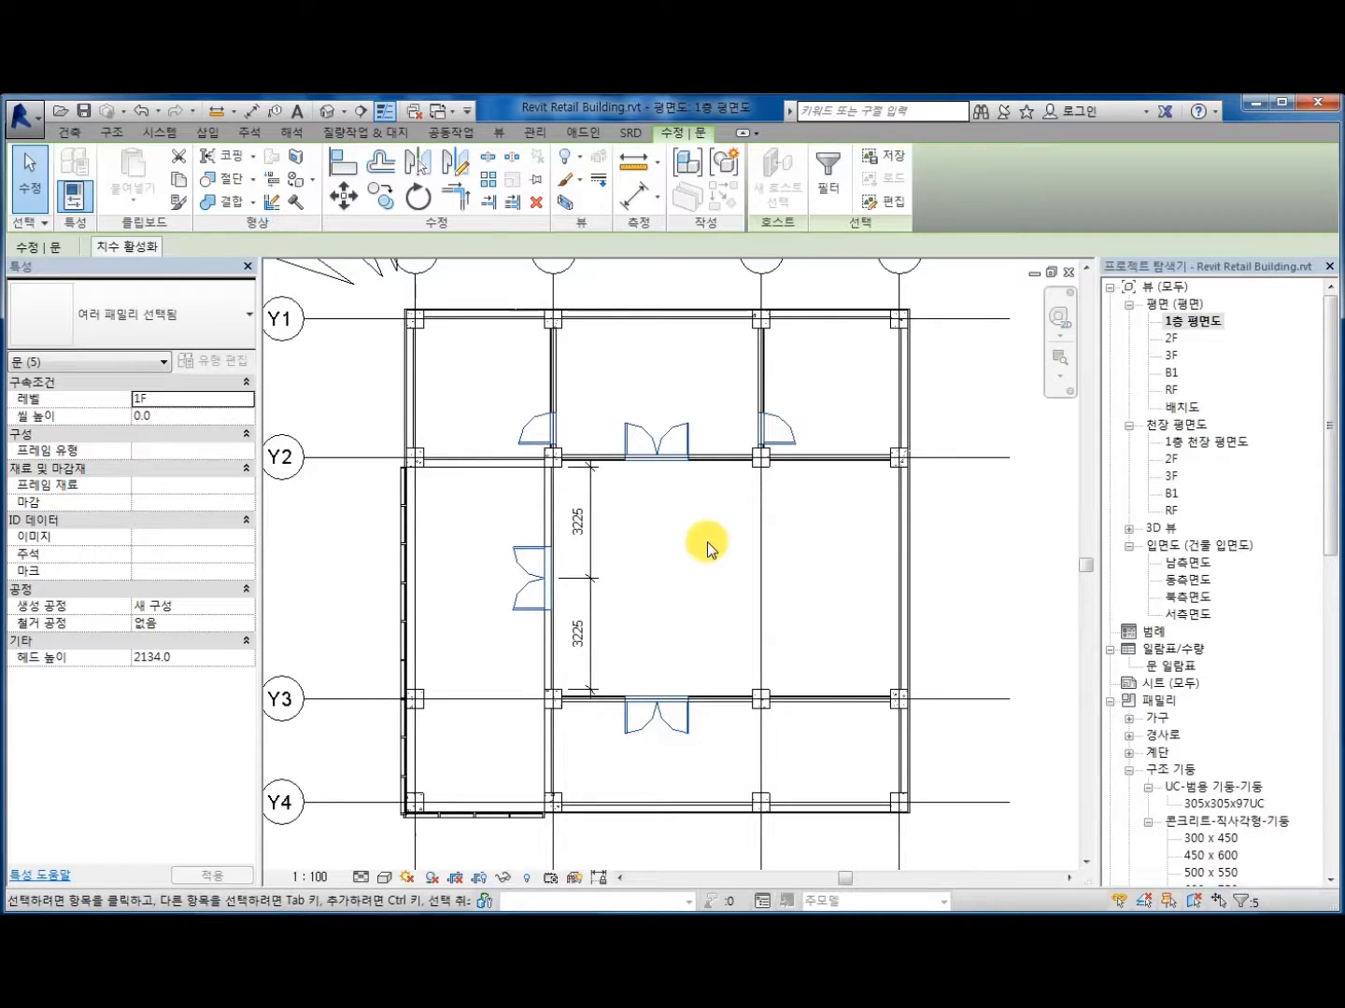
pyautogui.click(179, 178)
pyautogui.click(136, 217)
pyautogui.click(130, 257)
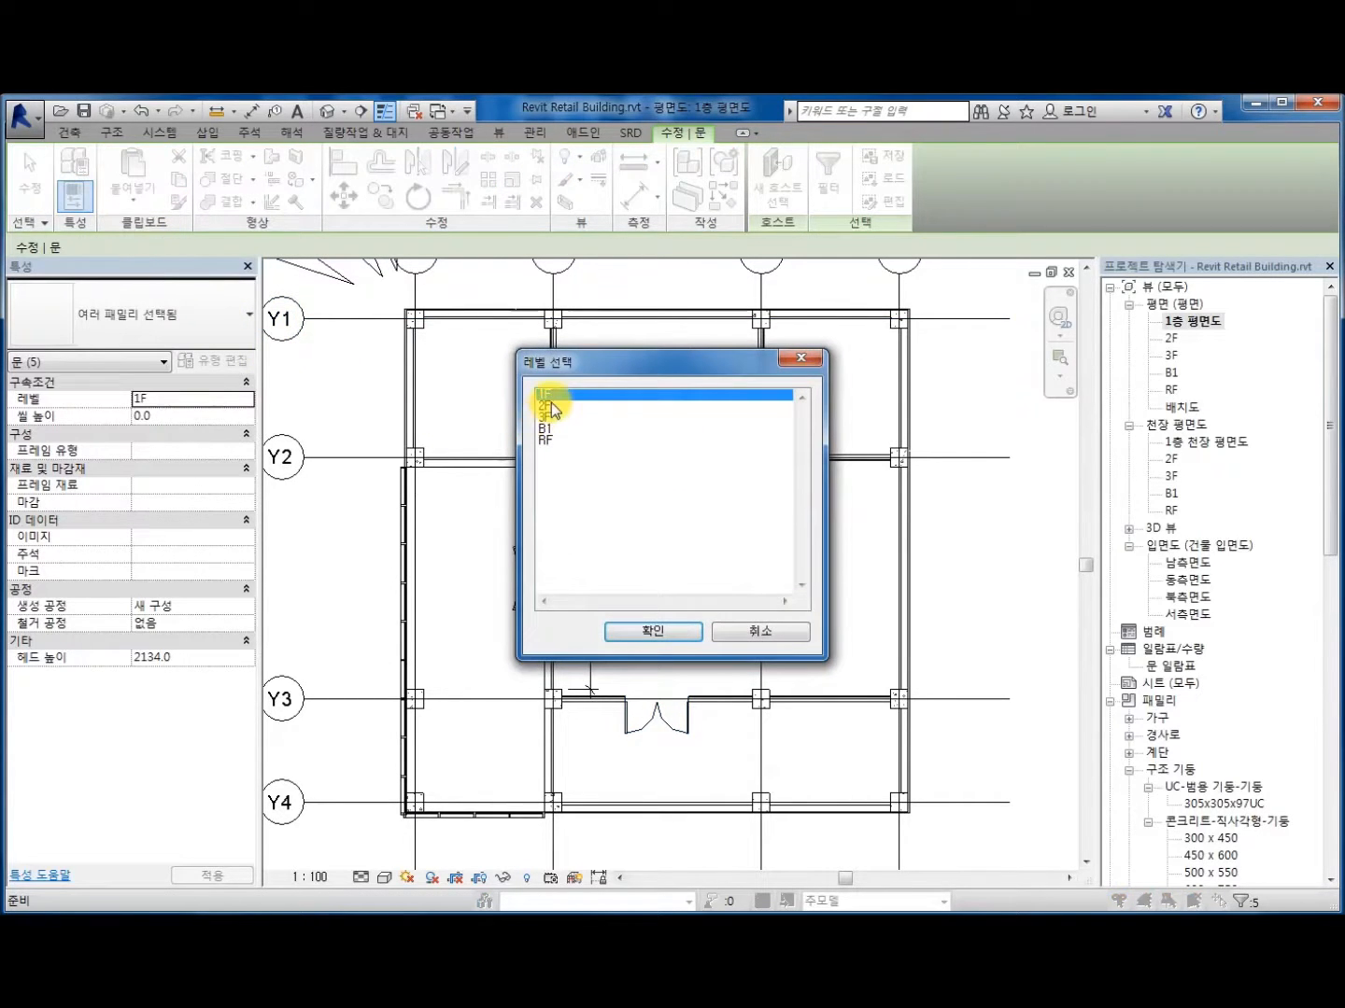
pyautogui.click(550, 405)
pyautogui.click(676, 633)
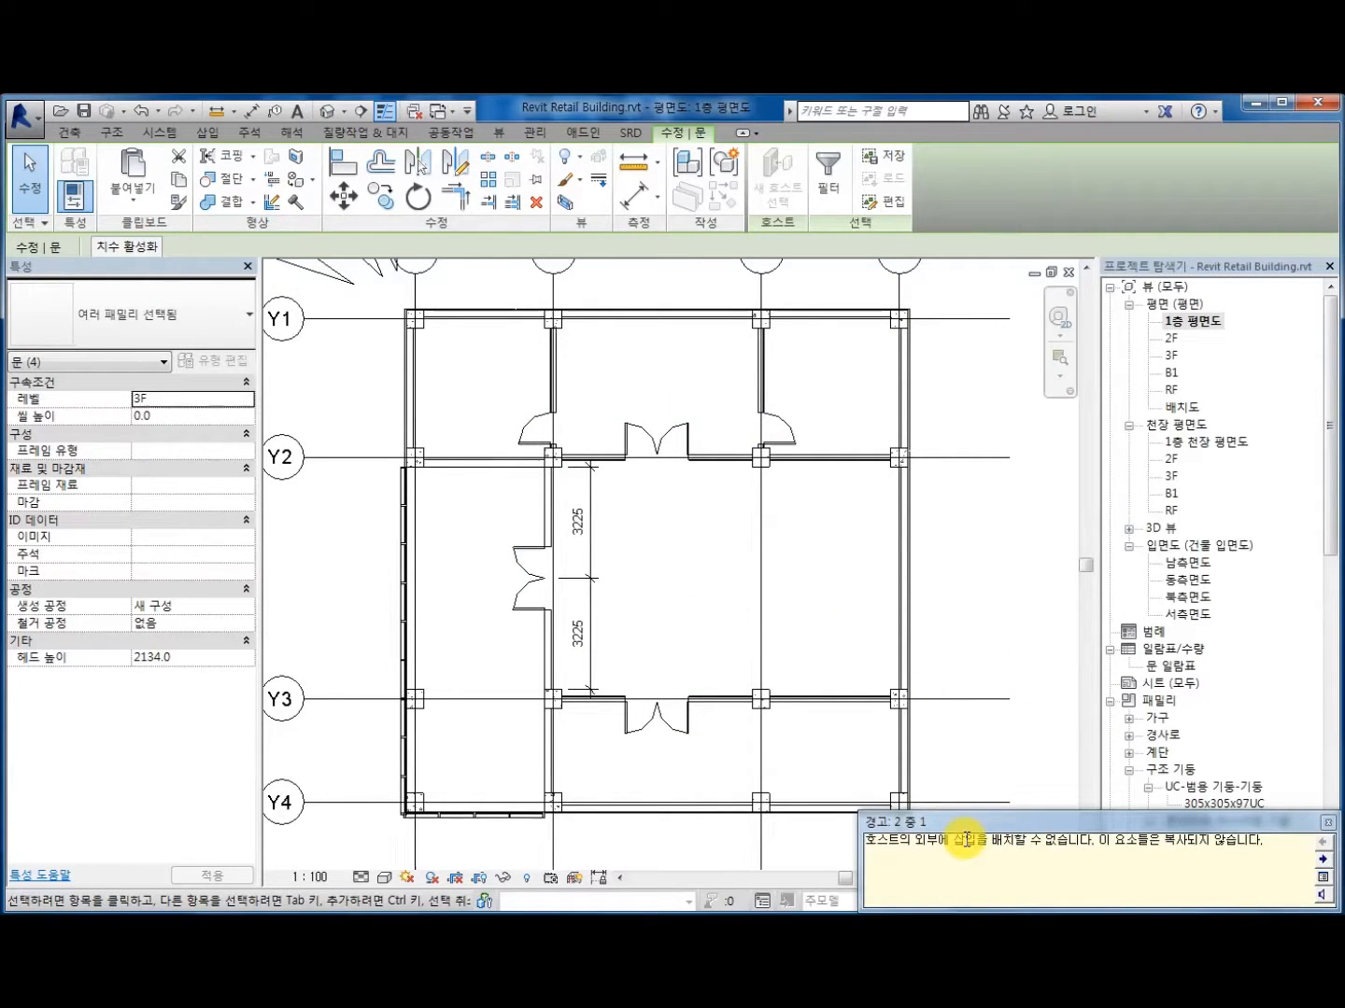
# Step: Read and dismiss the paste warning, and clear the selection
pyautogui.moveTo(1007, 839); pyautogui.dragTo(803, 813)
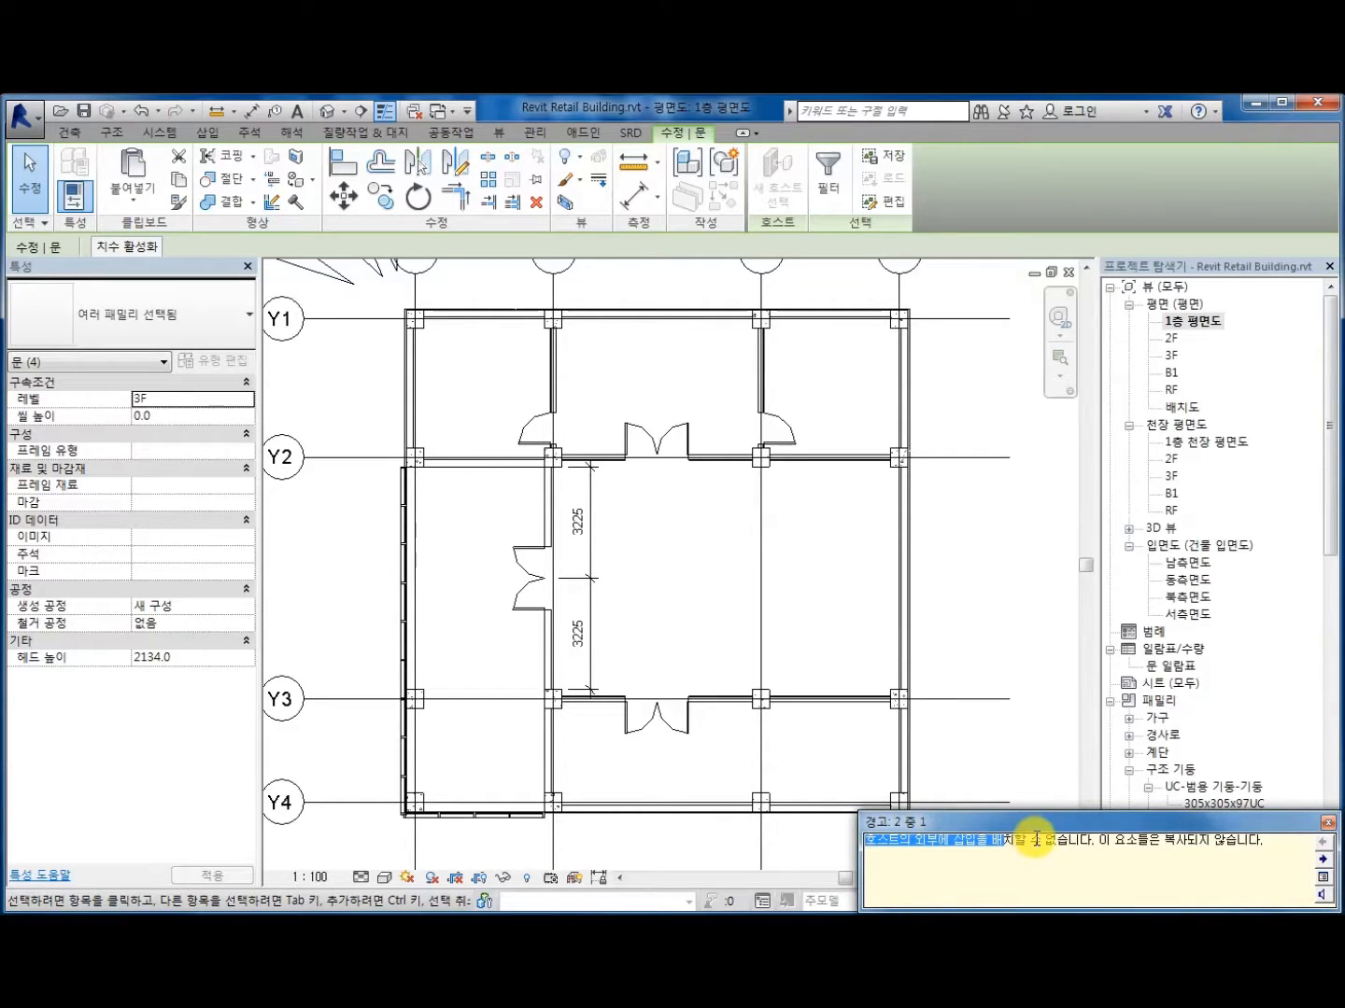
pyautogui.click(1330, 828)
pyautogui.click(993, 639)
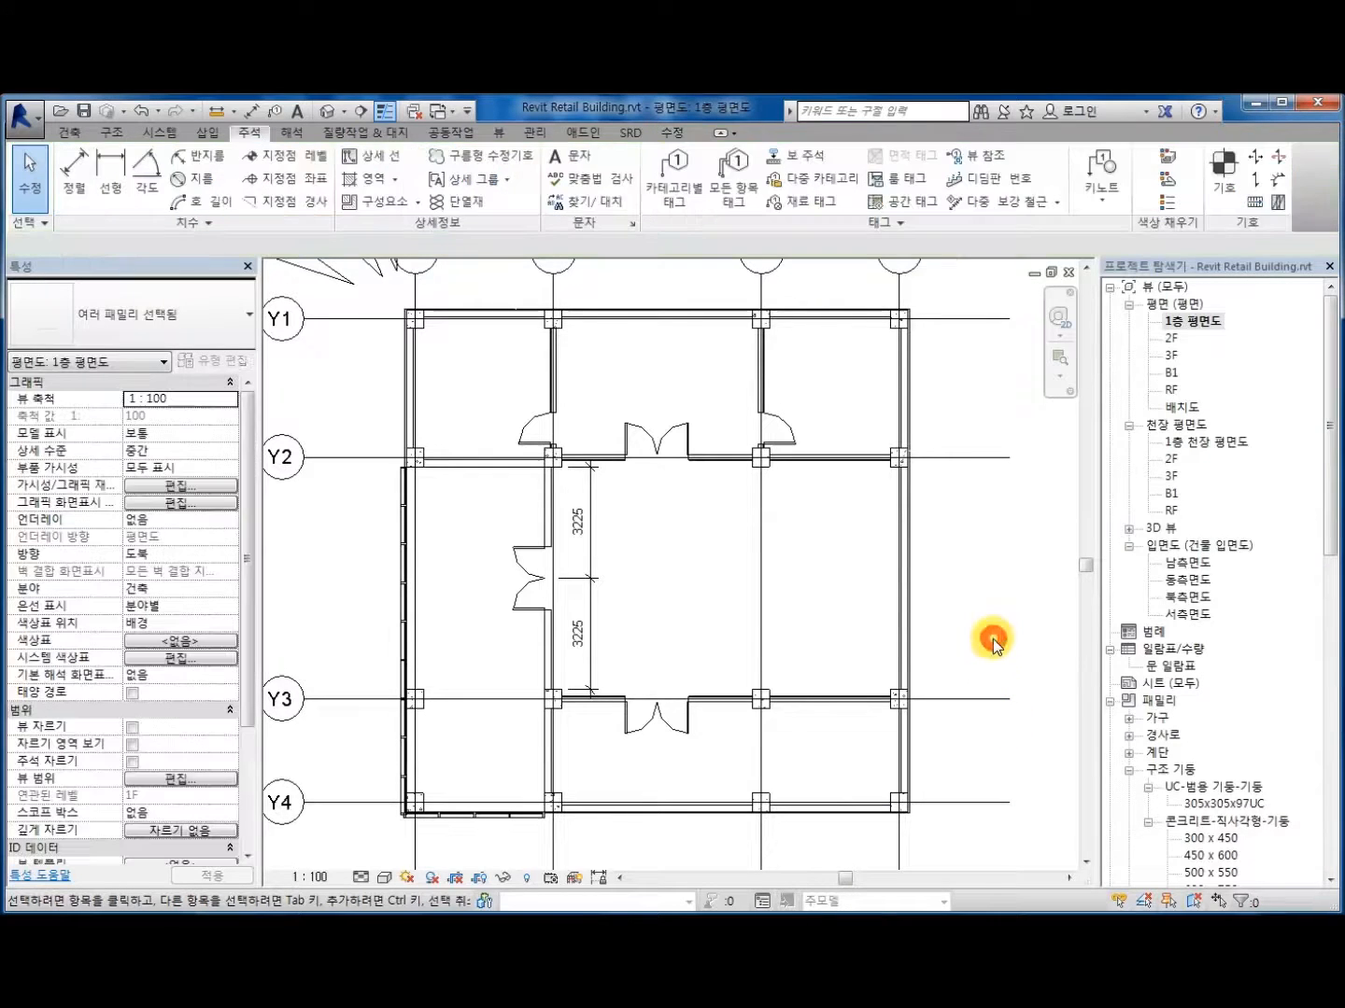
# Step: Compare the pasted doors in the 2F and 3F floor plans, especially along the Y3 wall
pyautogui.doubleClick(1172, 340)
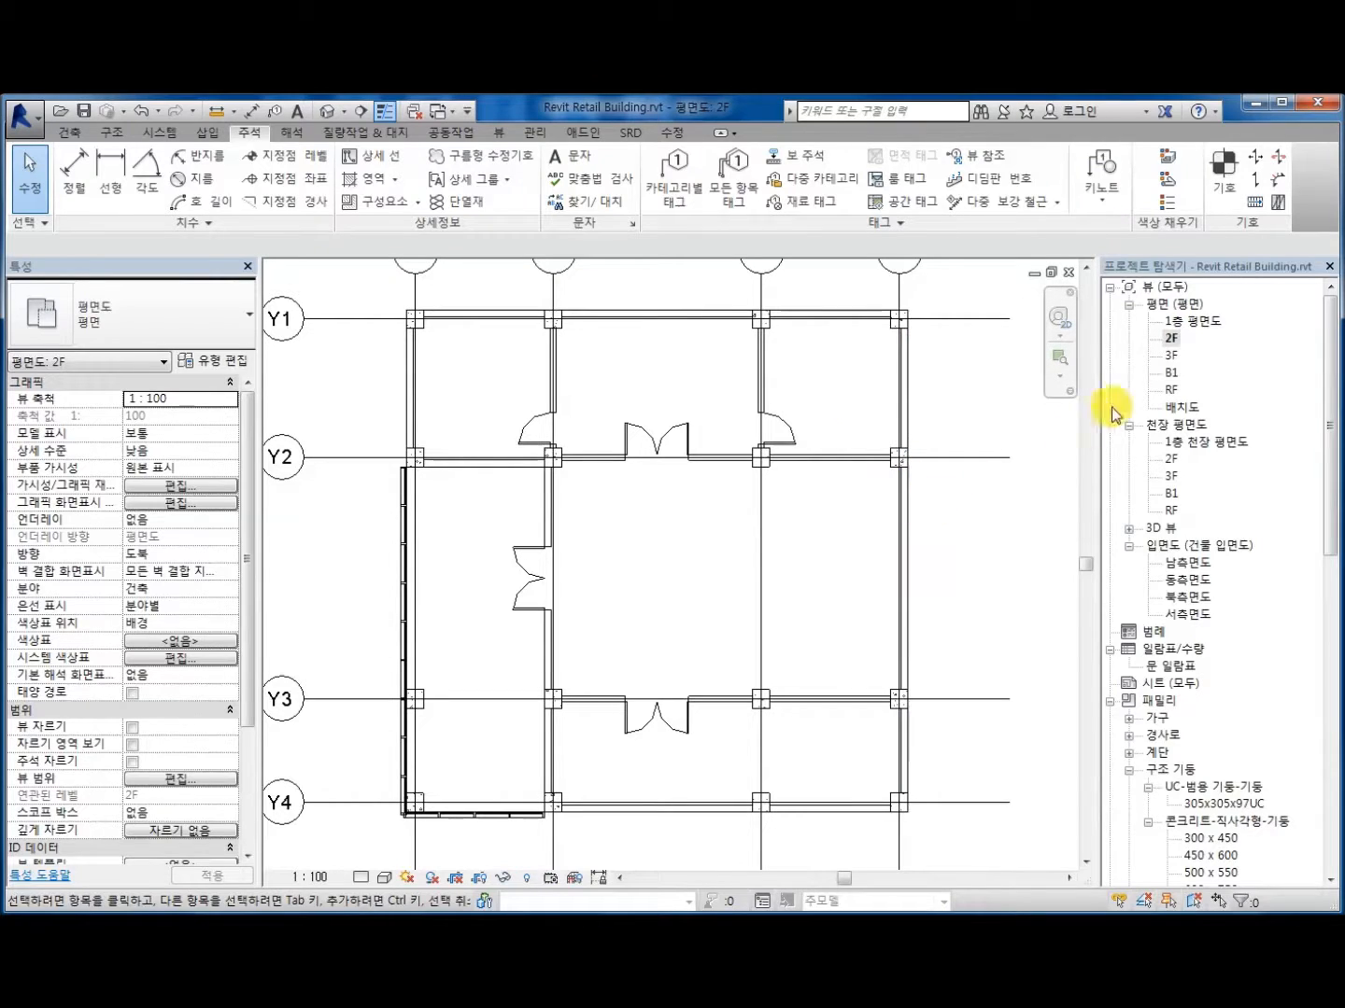
pyautogui.doubleClick(1168, 356)
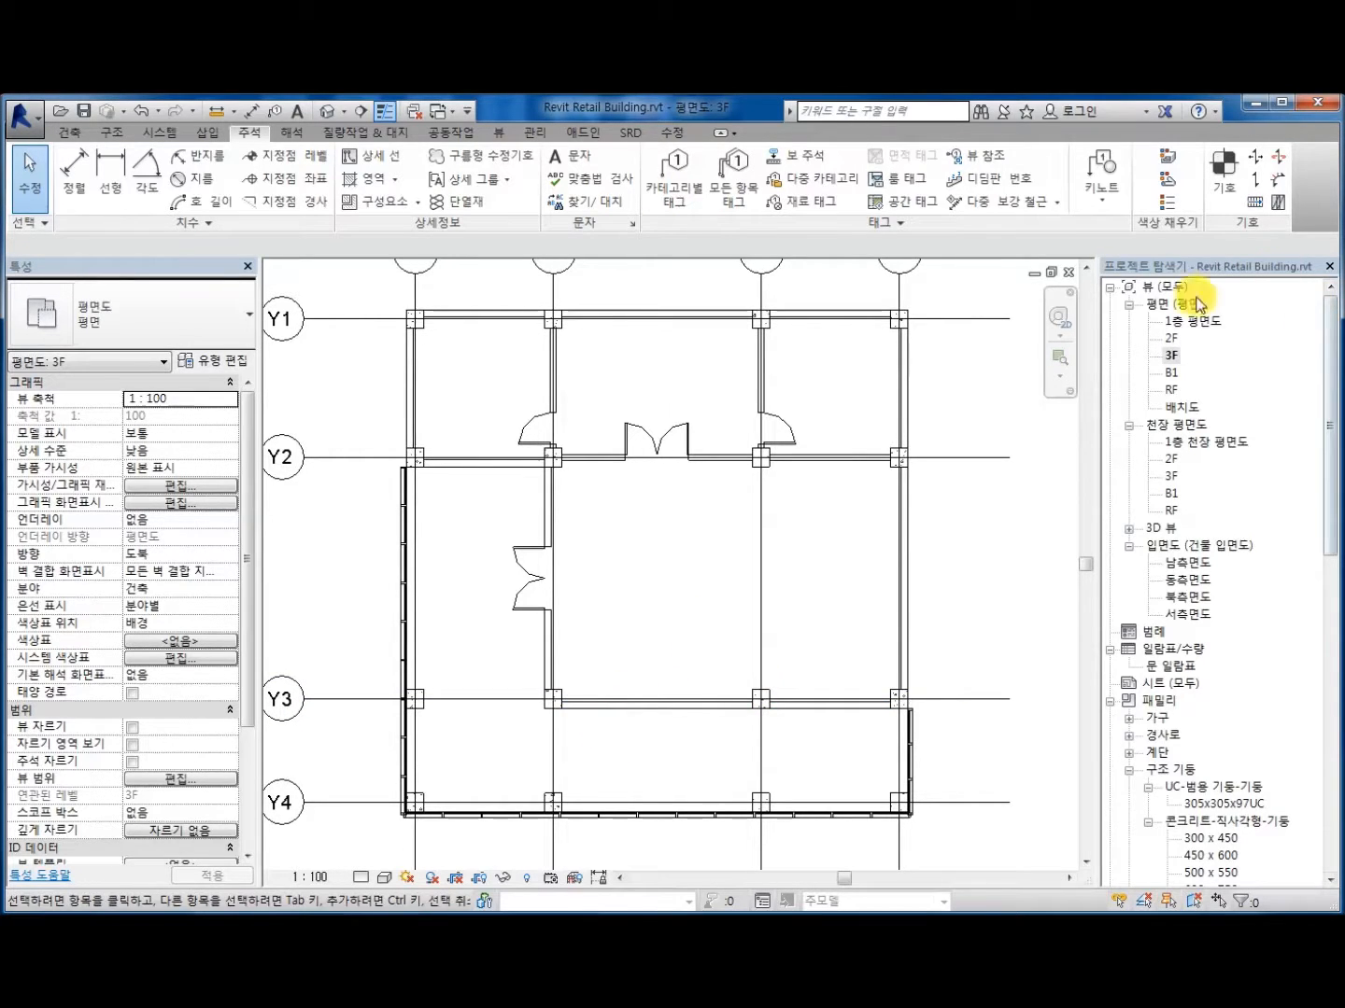
pyautogui.doubleClick(1172, 338)
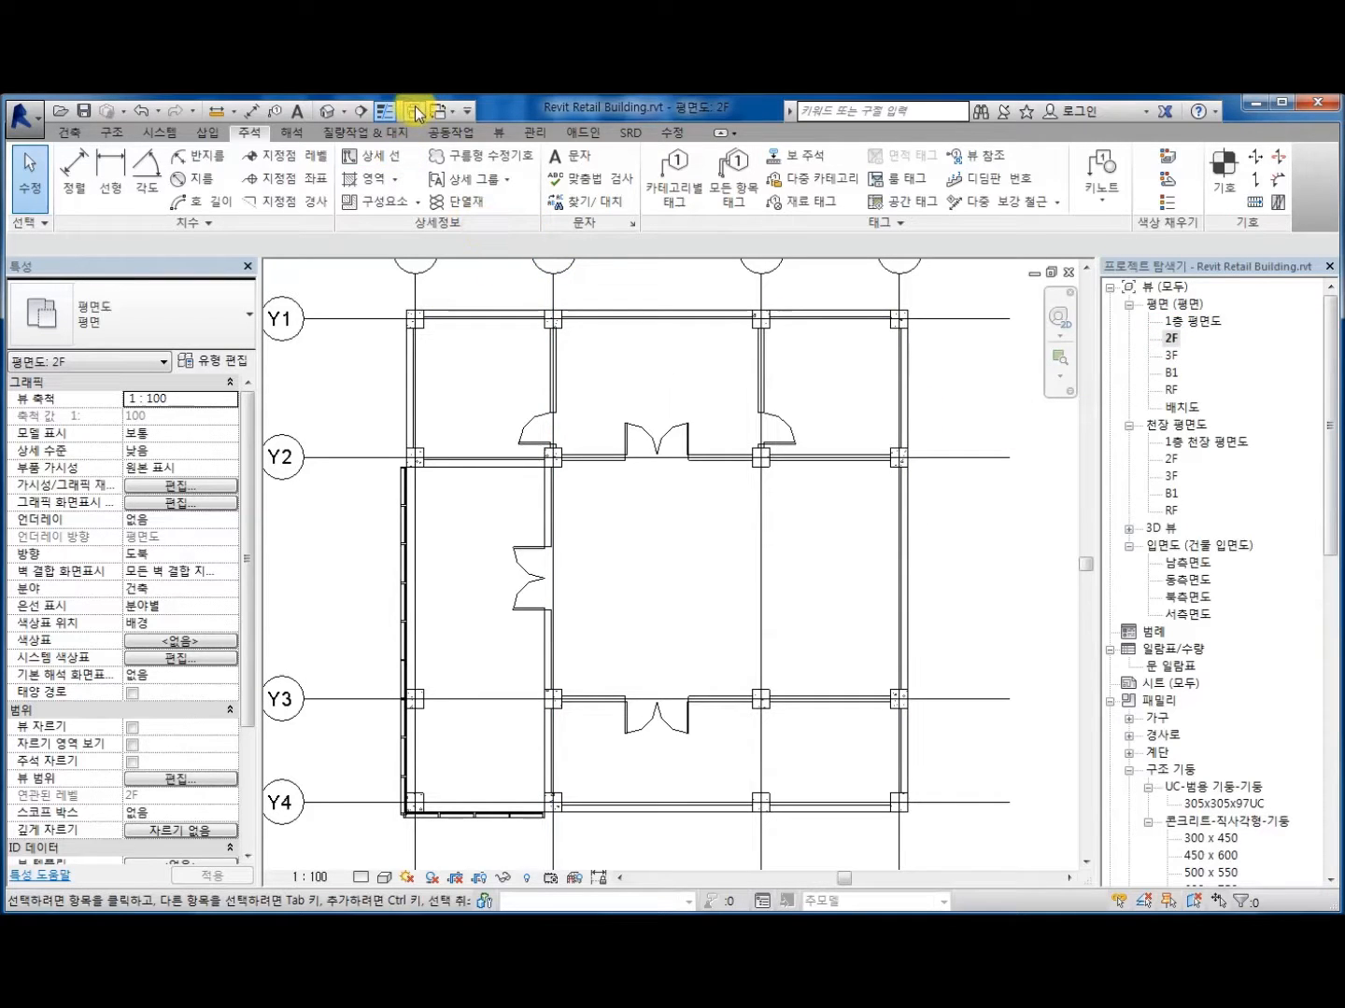
# Step: Open the 3F floor plan and tile it side by side with the 2F plan, with the views fitted
pyautogui.click(1171, 356)
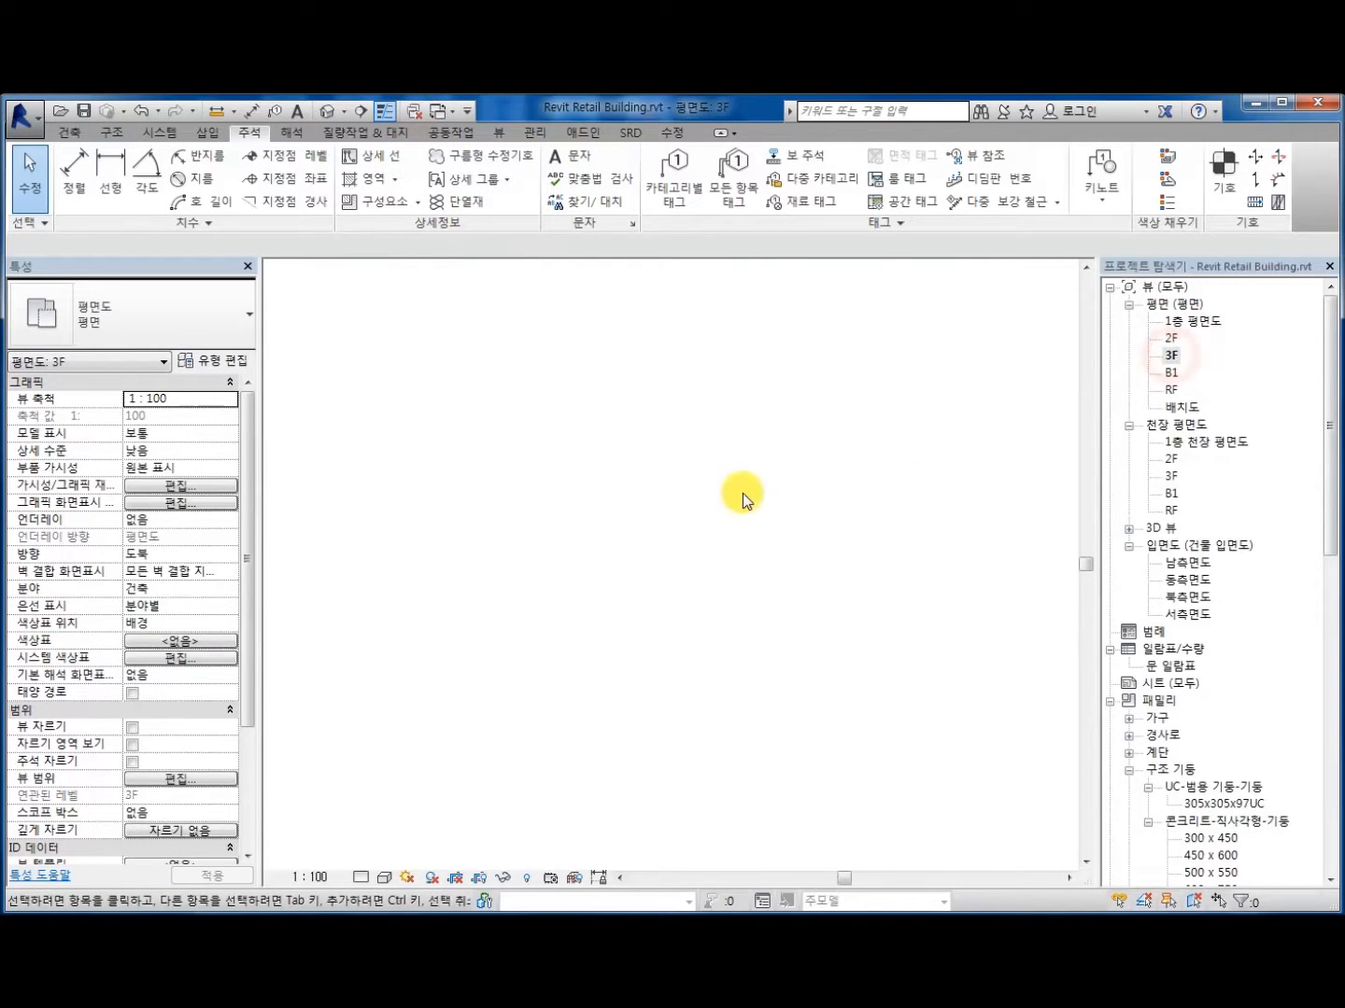
pyautogui.press('w')
pyautogui.press('t')
pyautogui.press('z')
pyautogui.press('a')
pyautogui.click(599, 713)
pyautogui.click(783, 719)
pyautogui.press('w')
pyautogui.press('t')
pyautogui.click(492, 717)
pyautogui.scroll(5, 425, 634)
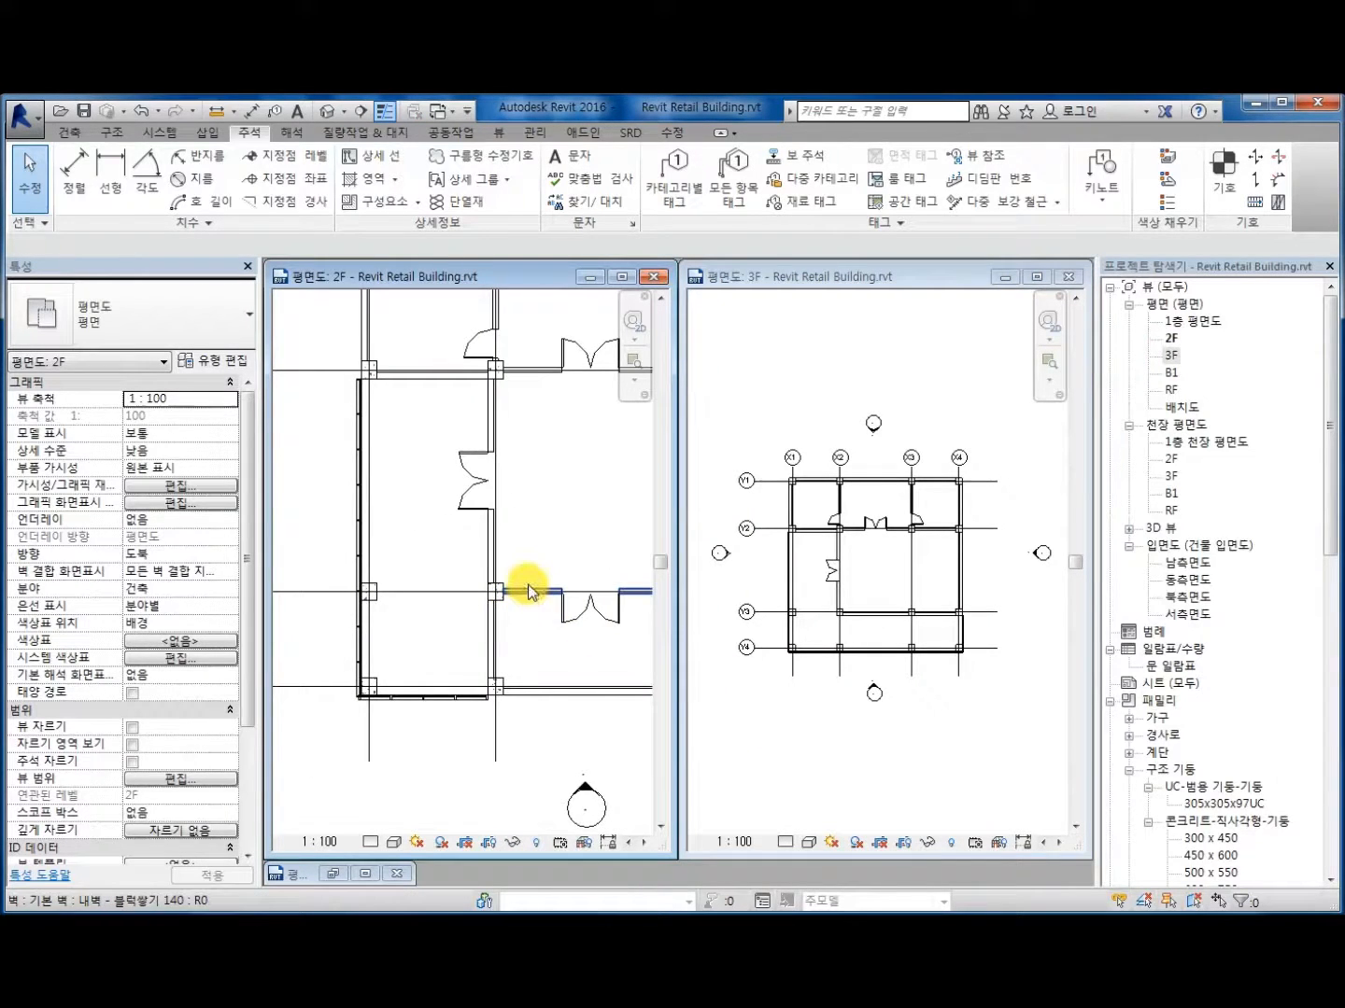
# Step: Examine the type, extents and position of the 2F wall along Y3 that hosts the double door
pyautogui.click(528, 588)
pyautogui.scroll(7, 523, 617)
pyautogui.moveTo(546, 606); pyautogui.dragTo(507, 607, button='middle')
pyautogui.scroll(-4, 430, 591)
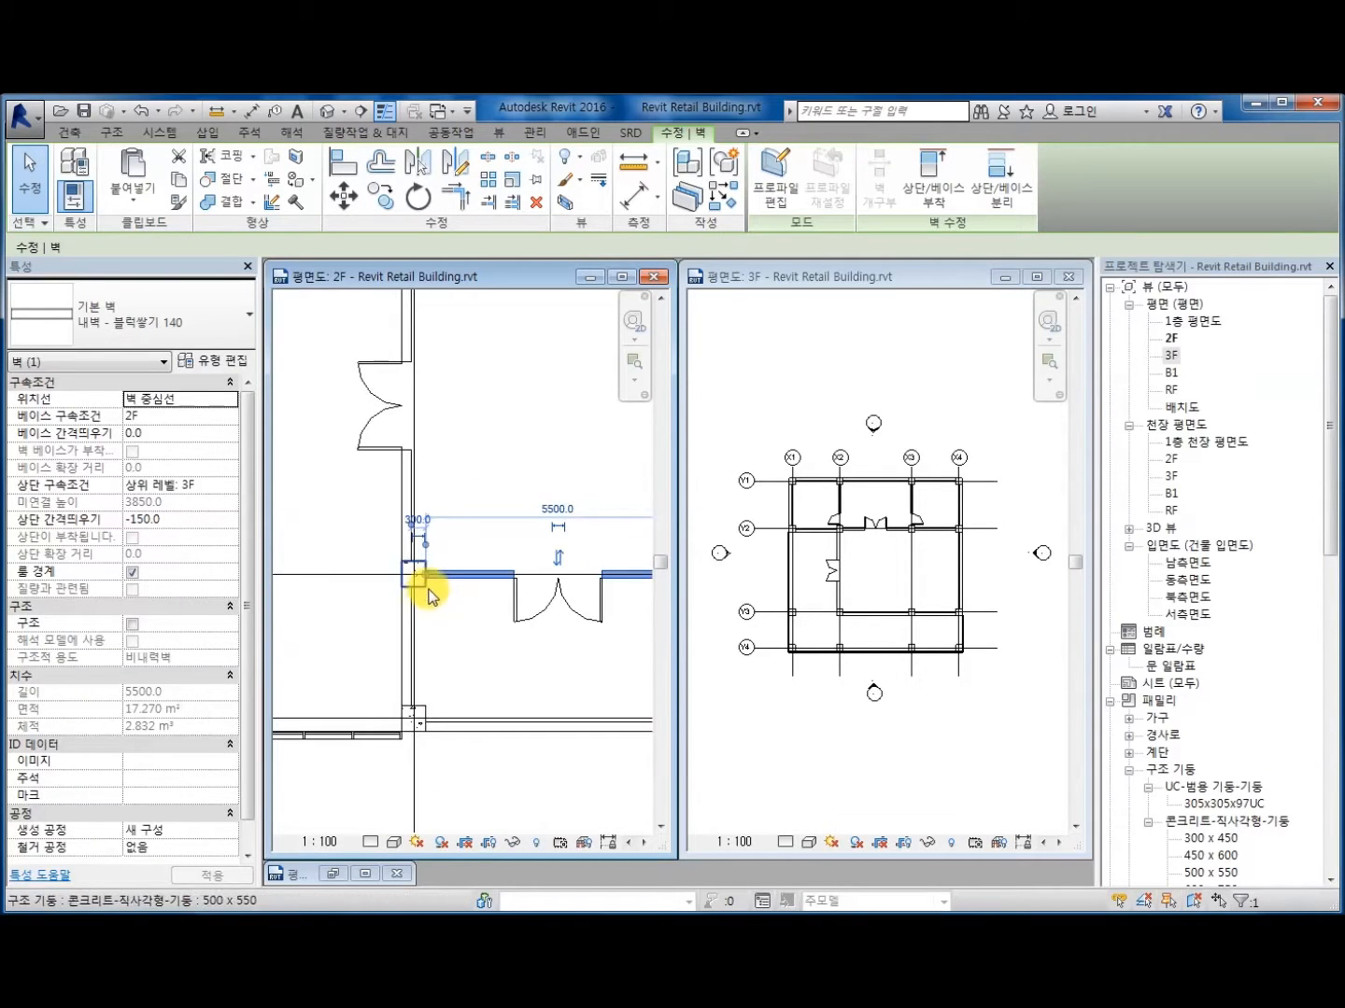
pyautogui.moveTo(511, 642); pyautogui.dragTo(426, 645, button='middle')
pyautogui.moveTo(553, 658); pyautogui.dragTo(537, 660, button='middle')
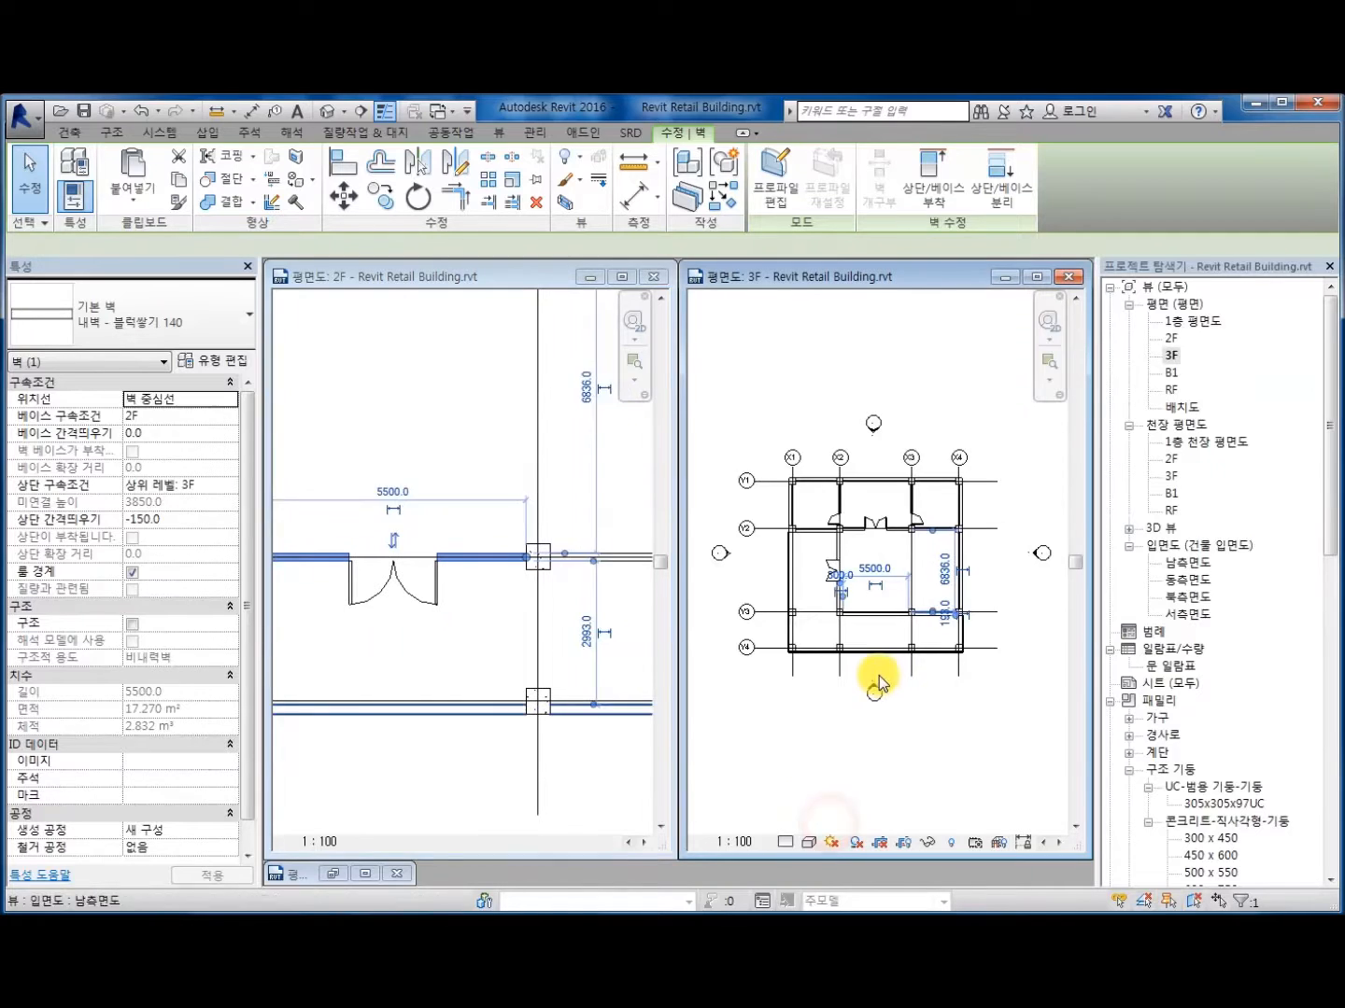
# Step: Examine the type and position of the 3F wall along Y3 for comparison with the 2F wall
pyautogui.scroll(5, 868, 630)
pyautogui.scroll(-3, 955, 601)
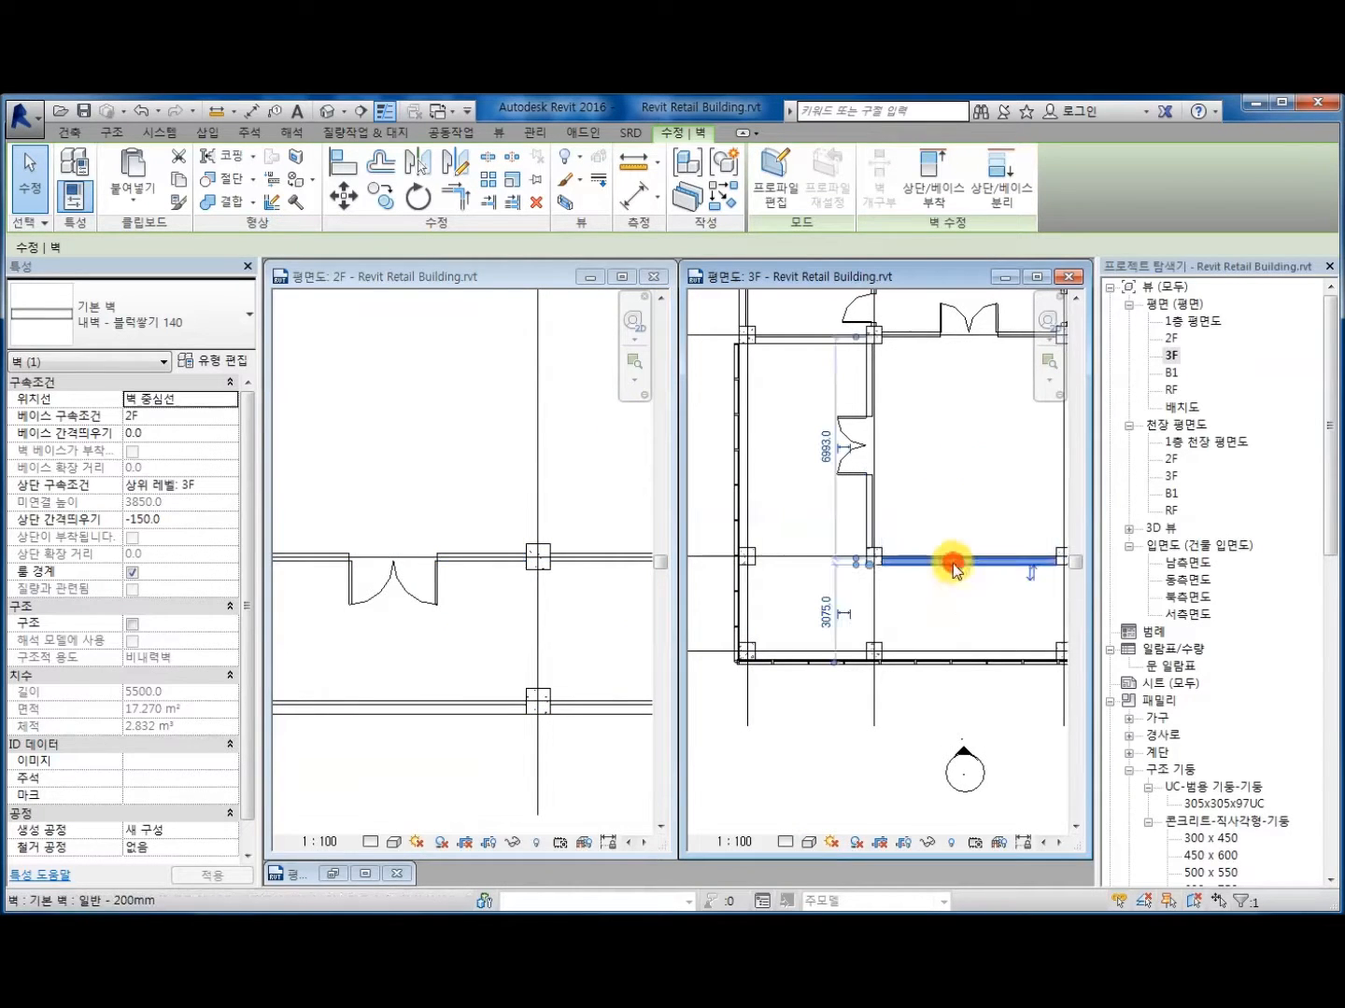
pyautogui.click(954, 560)
pyautogui.scroll(3, 937, 567)
pyautogui.scroll(-4, 937, 630)
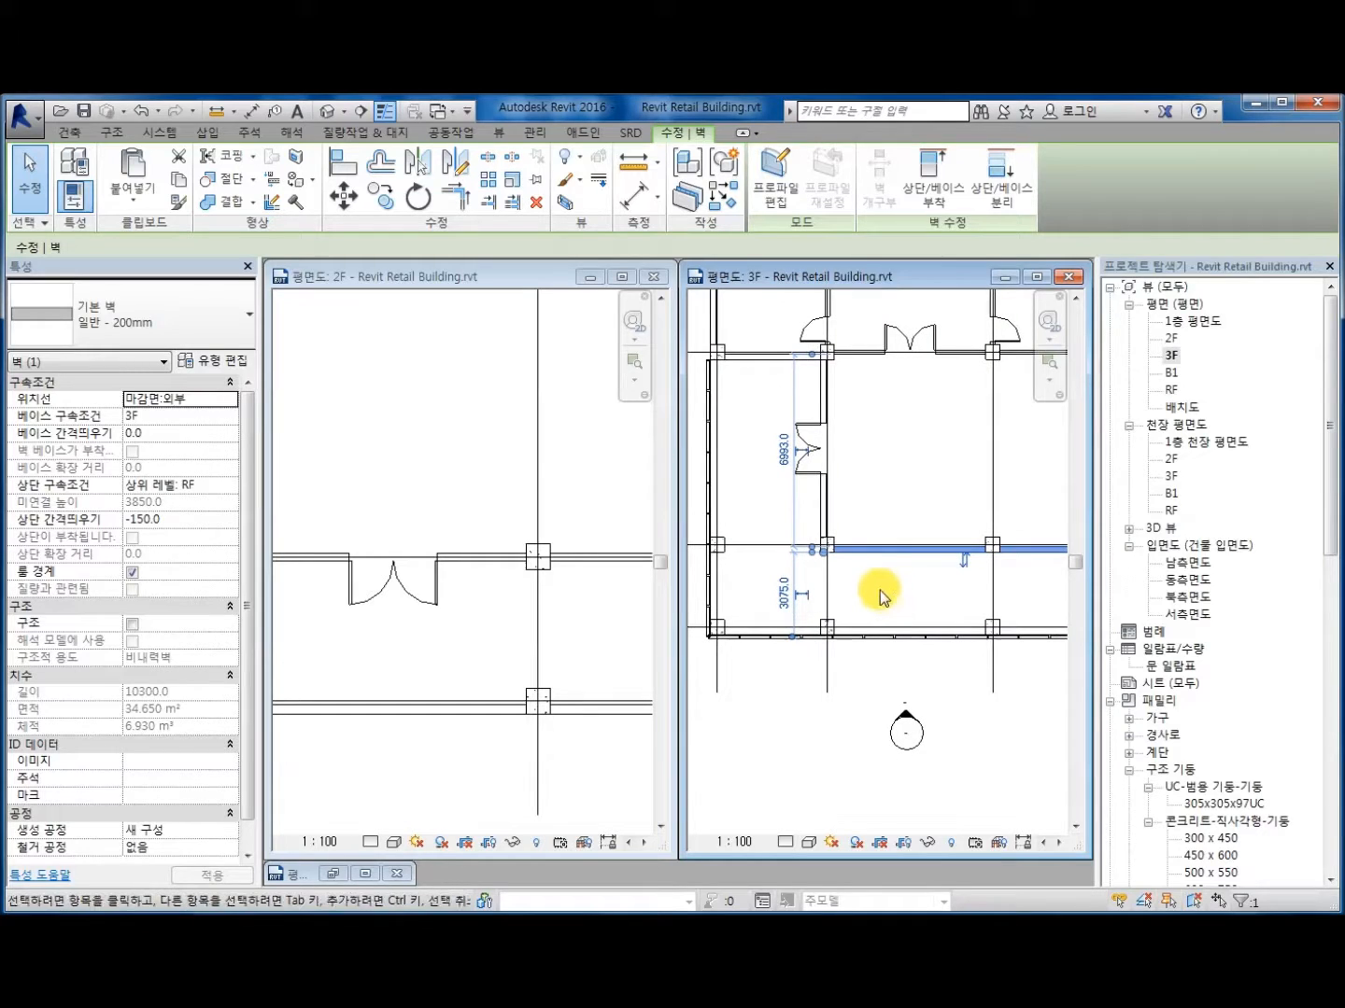
# Step: Examine the double door in the 2F wall along Y3 against the same location in the 3F plan
pyautogui.click(396, 470)
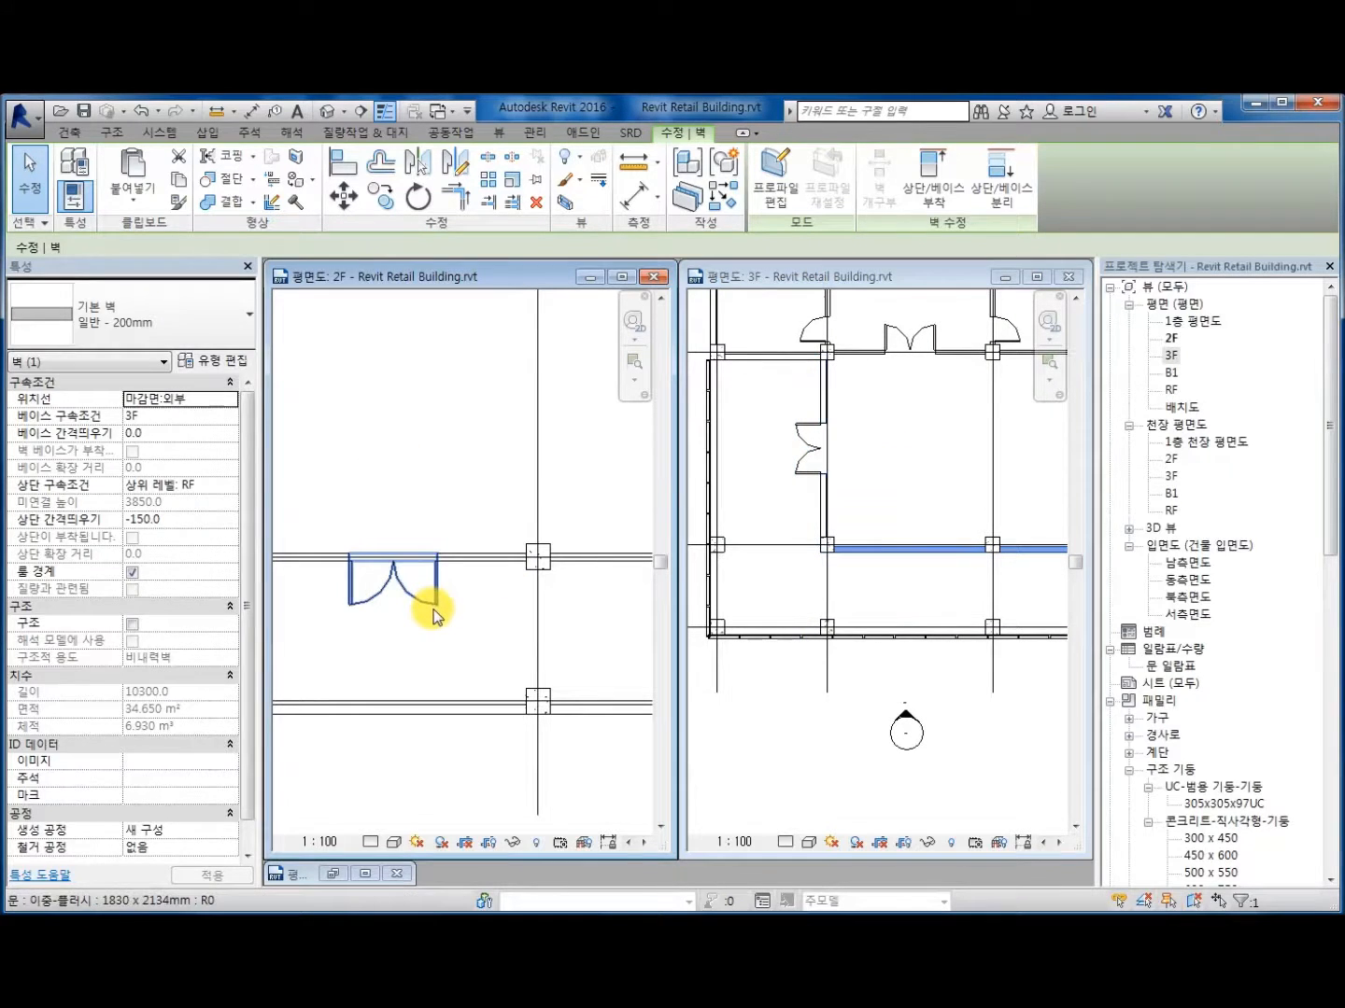
pyautogui.click(432, 616)
pyautogui.click(882, 584)
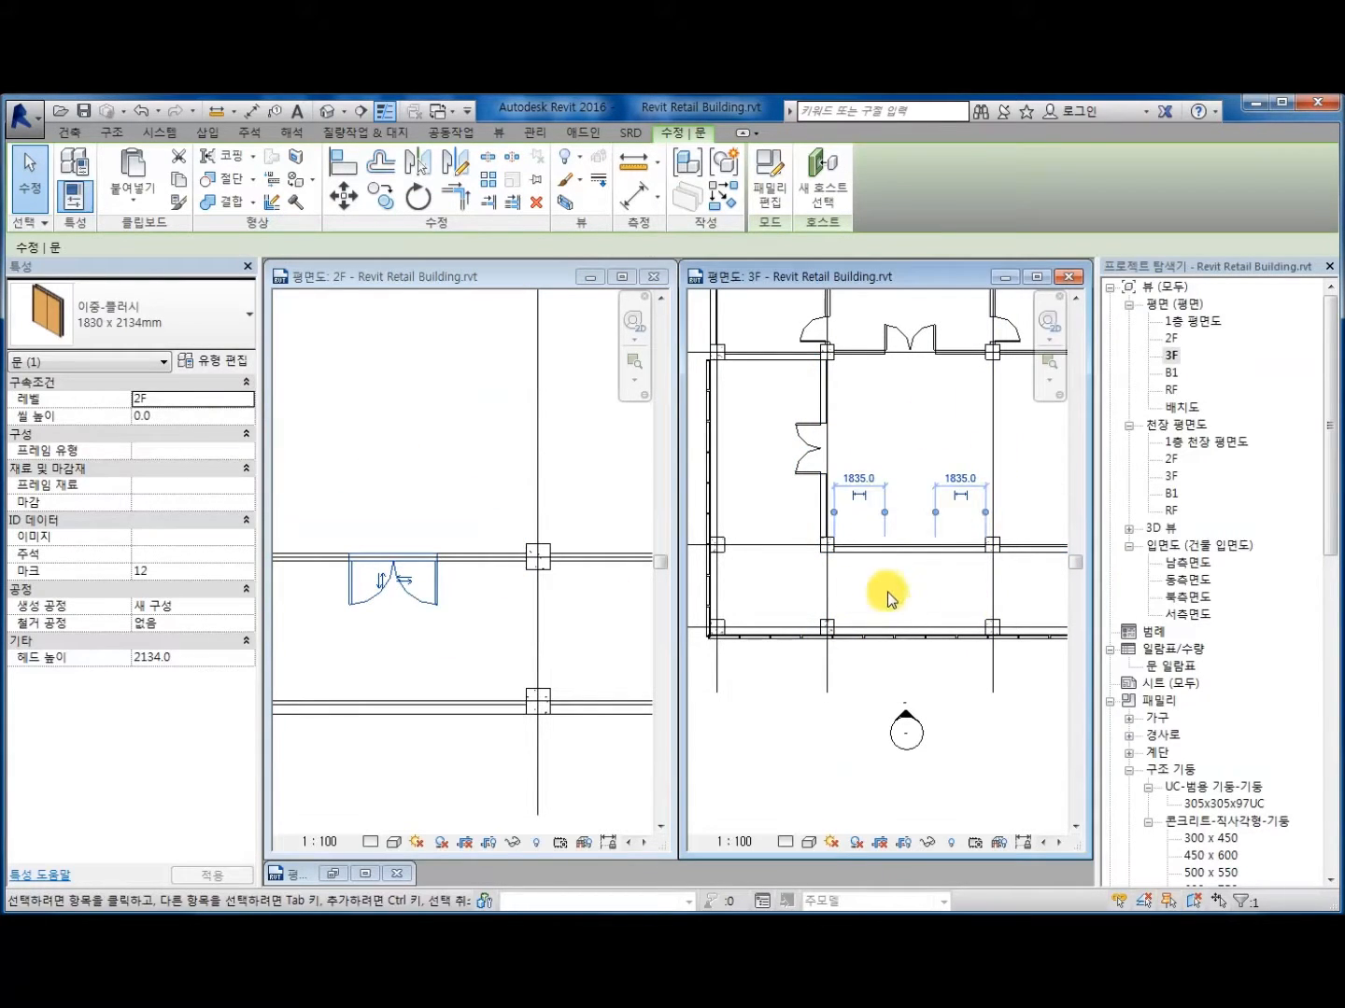
pyautogui.click(381, 517)
pyautogui.click(442, 417)
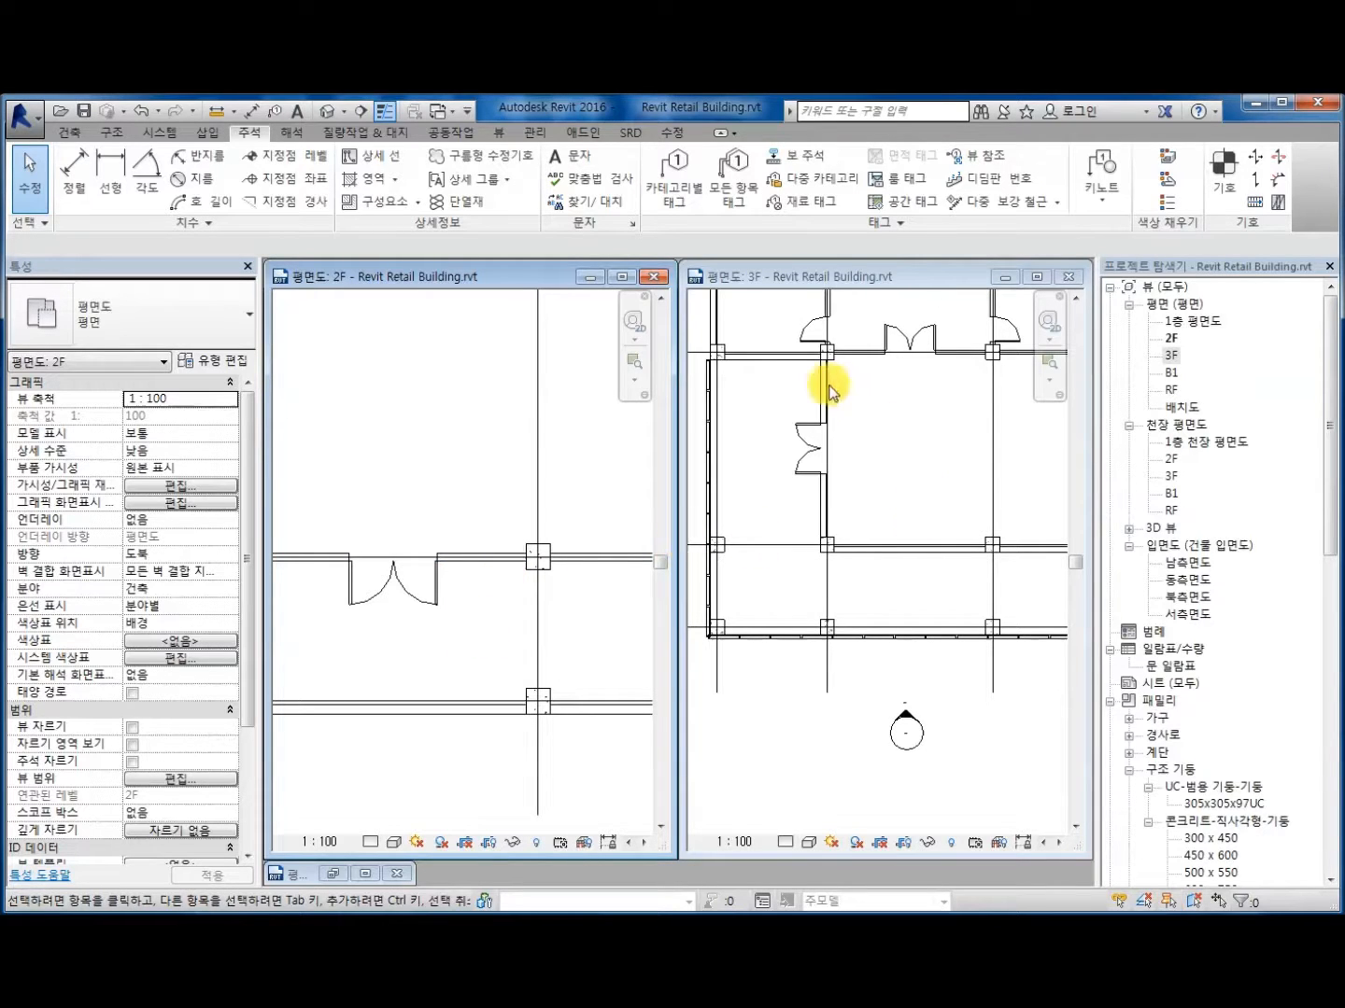
# Step: Maximize the 3F floor plan and bring its full grid and door layout into view
pyautogui.click(1034, 277)
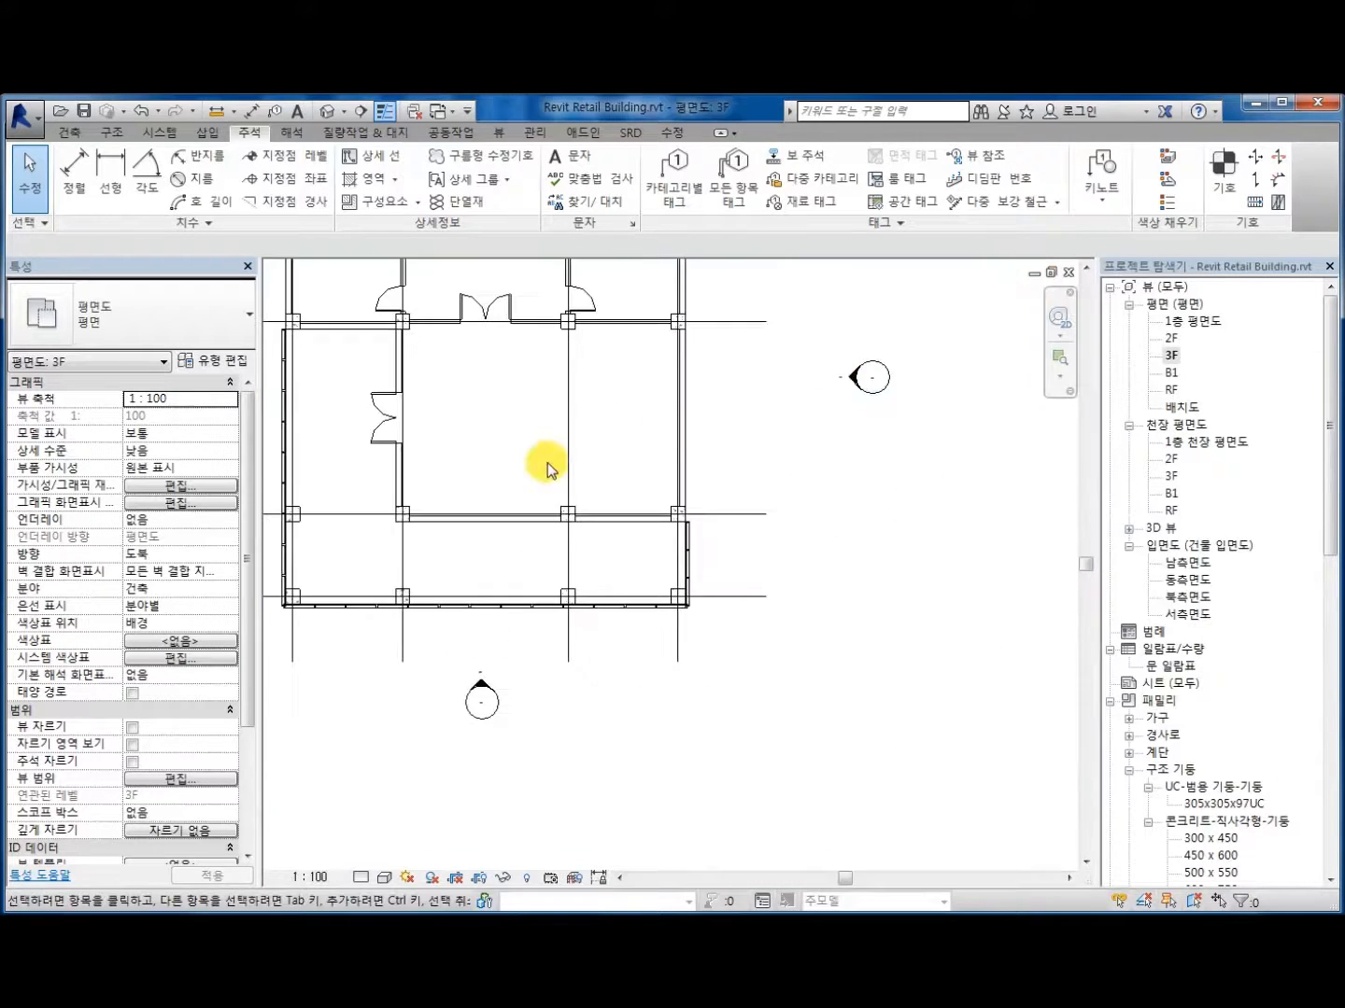
pyautogui.scroll(-3, 560, 476)
pyautogui.scroll(2, 632, 538)
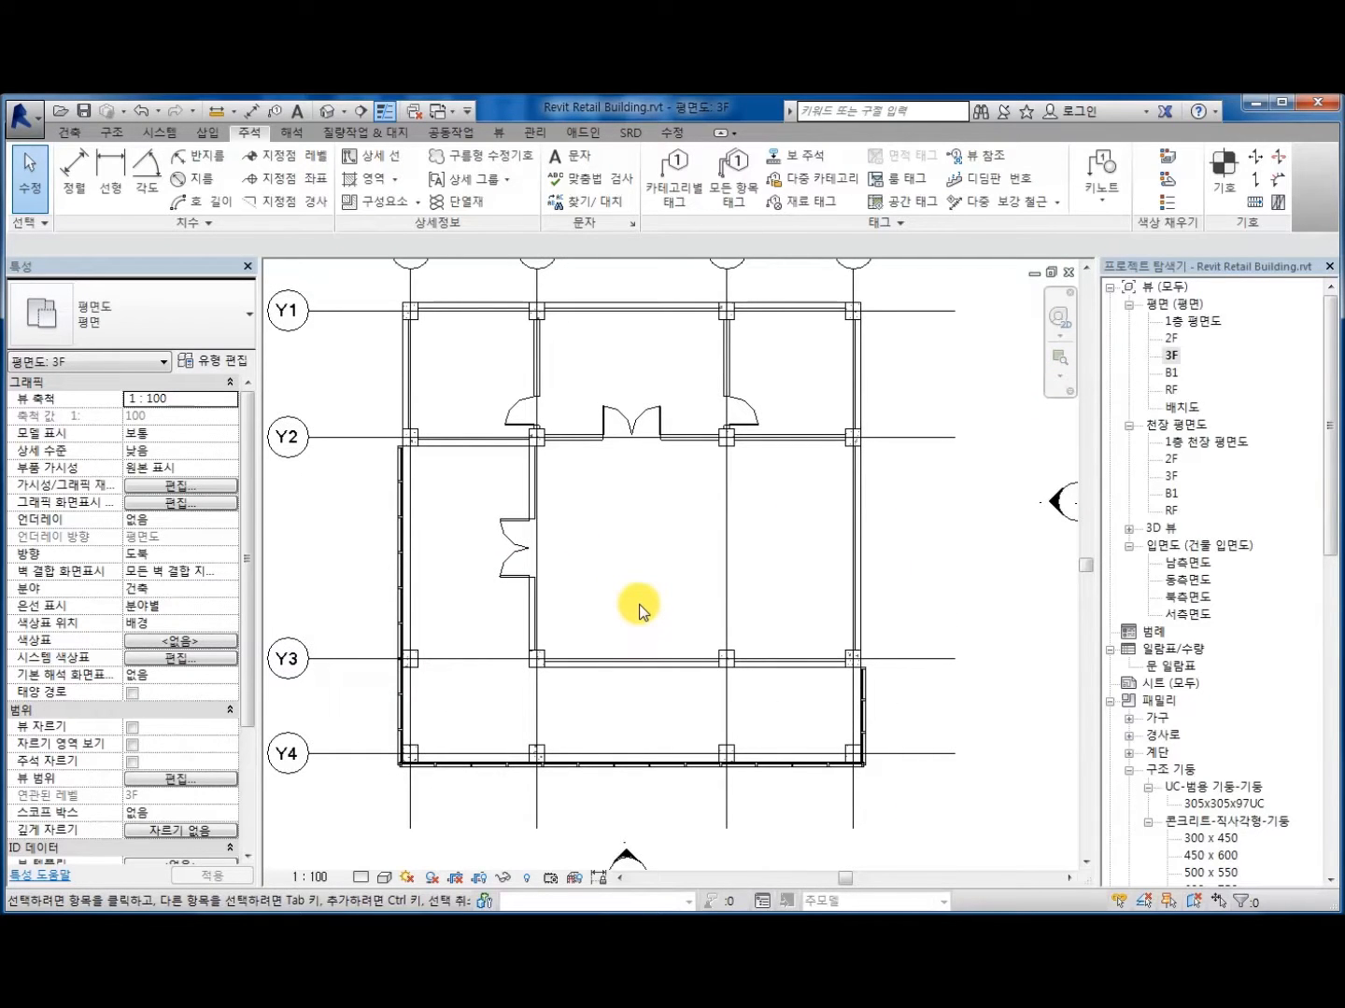
pyautogui.moveTo(585, 589); pyautogui.dragTo(615, 610, button='middle')
# Step: Try to change the 3F double door on the X2 wall to the sliding type 미닫이-2 패널 1830 x 2134mm
pyautogui.click(549, 567)
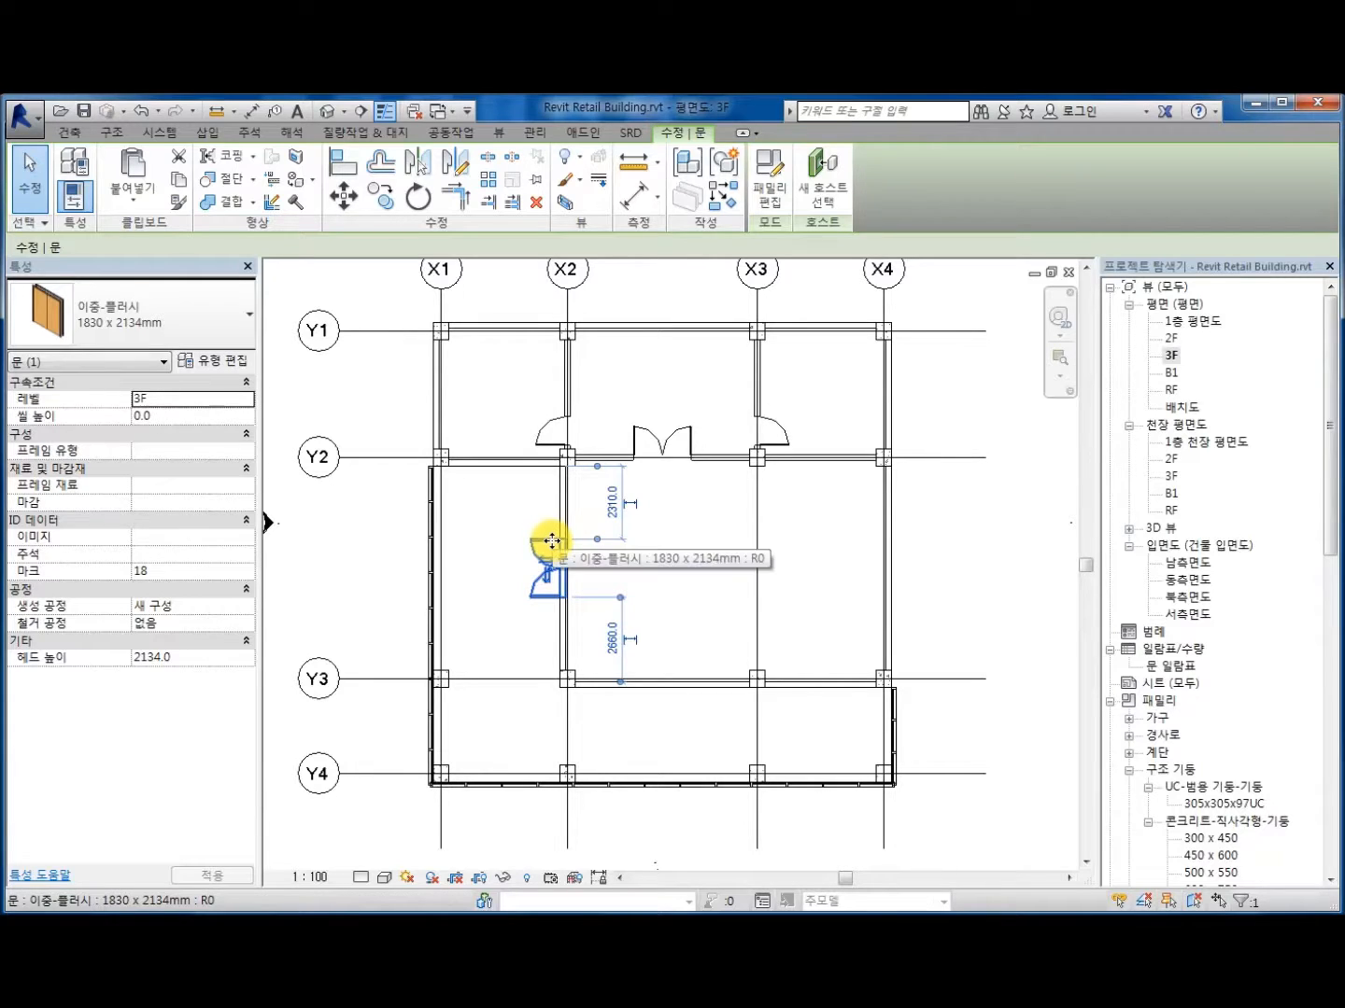
pyautogui.click(245, 322)
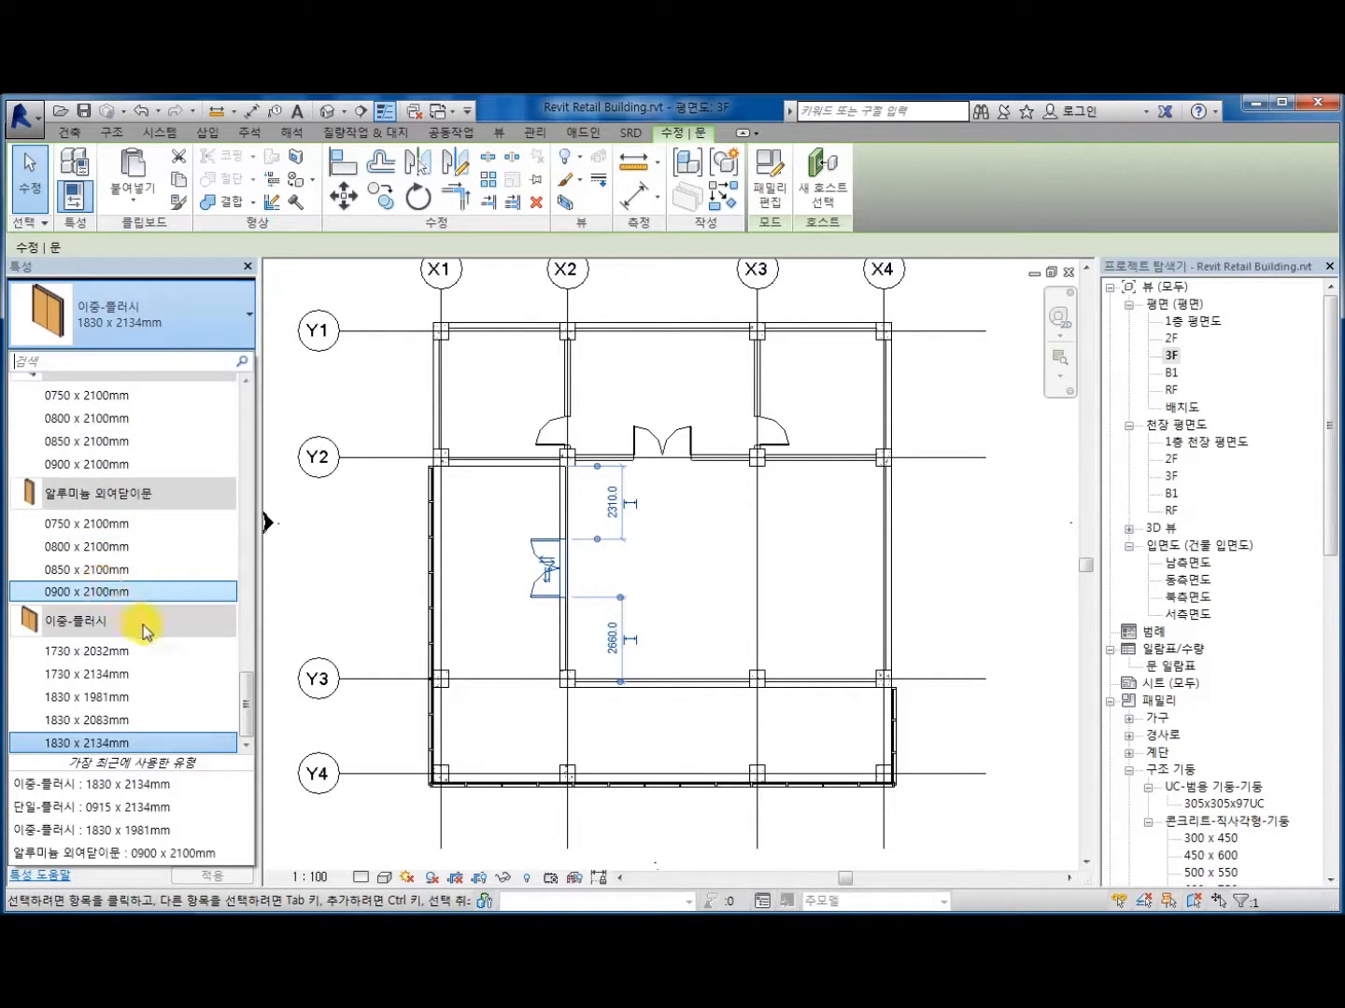
pyautogui.scroll(3, 164, 550)
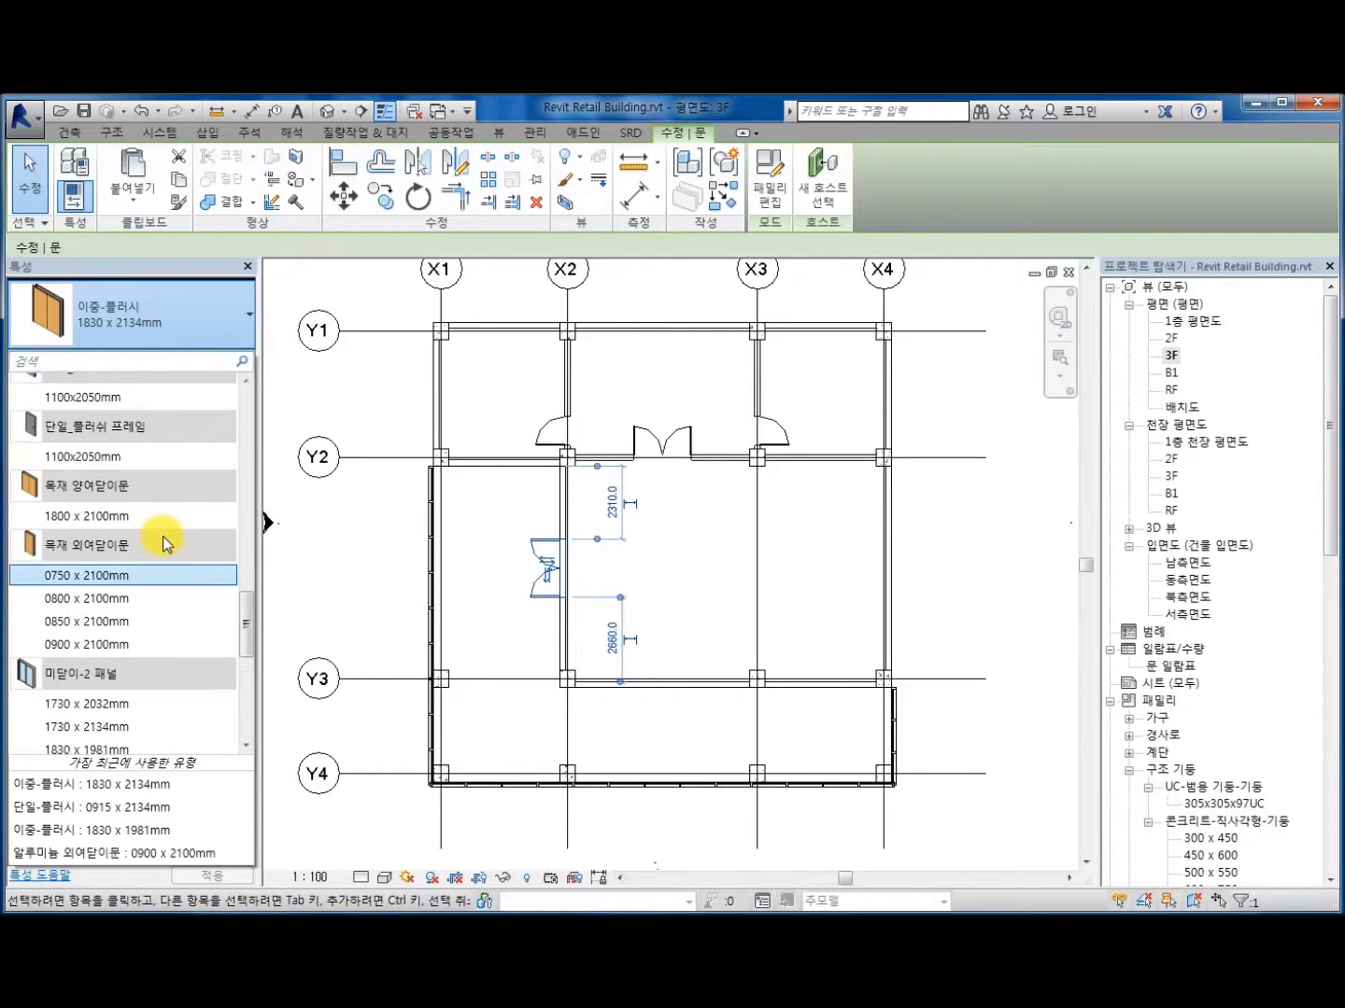
pyautogui.scroll(-2, 165, 545)
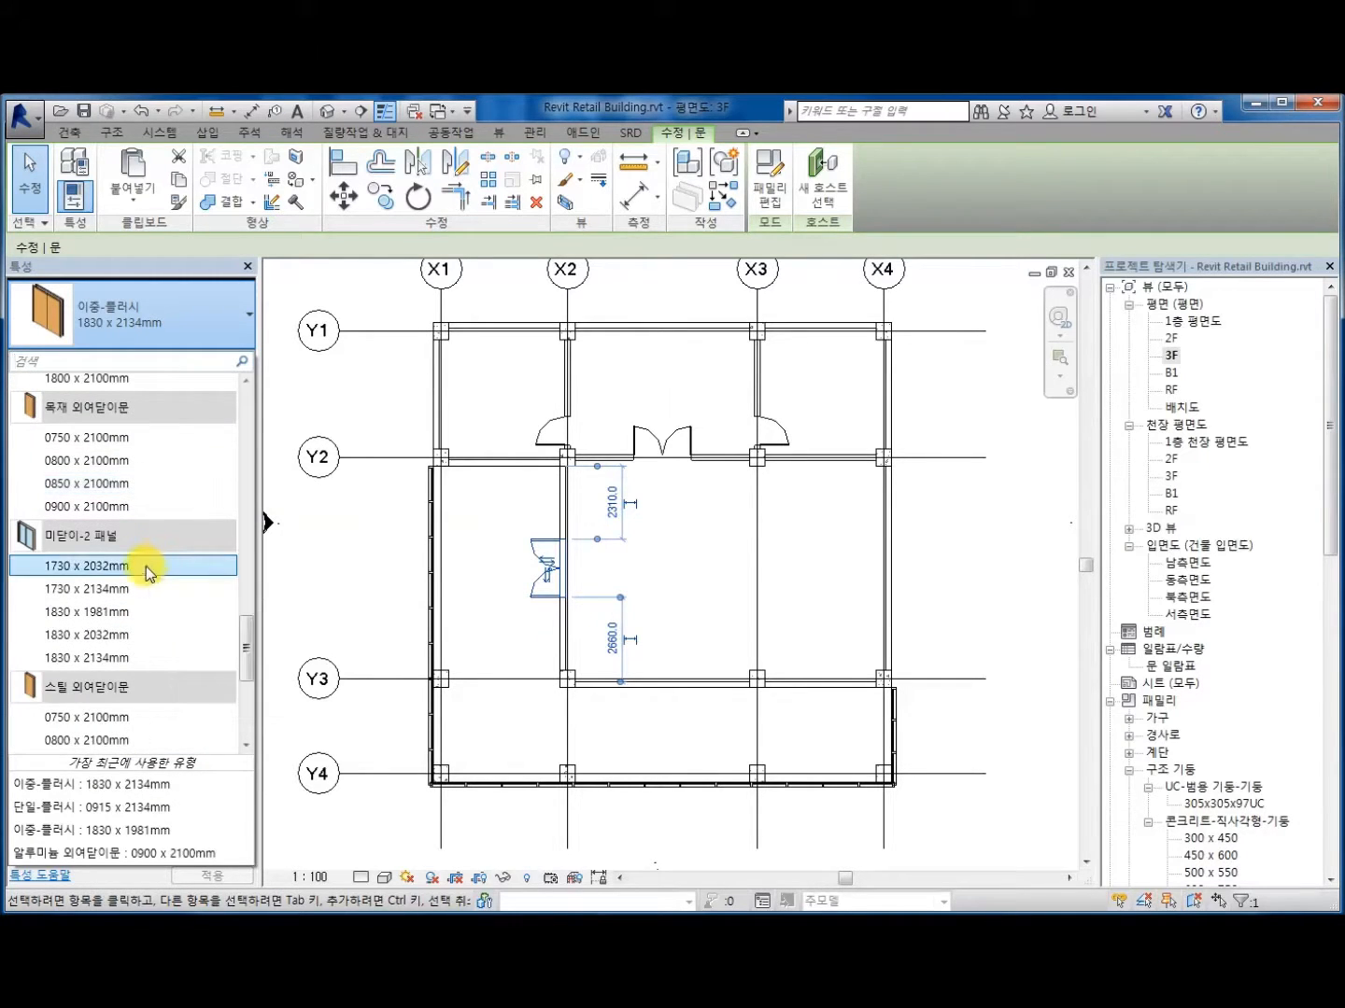
pyautogui.moveTo(145, 661)
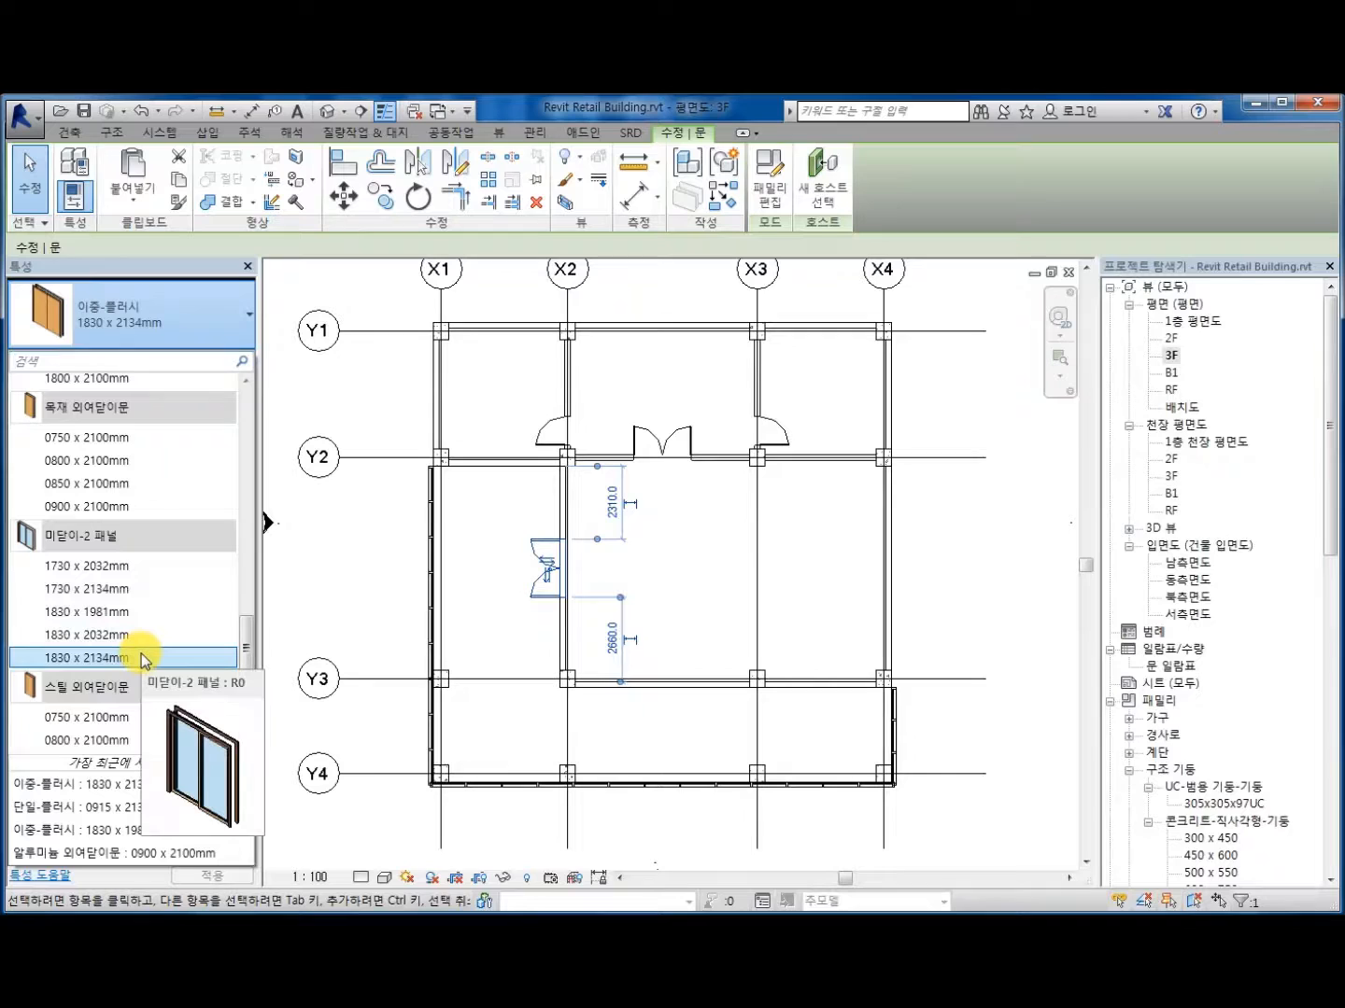
pyautogui.click(145, 660)
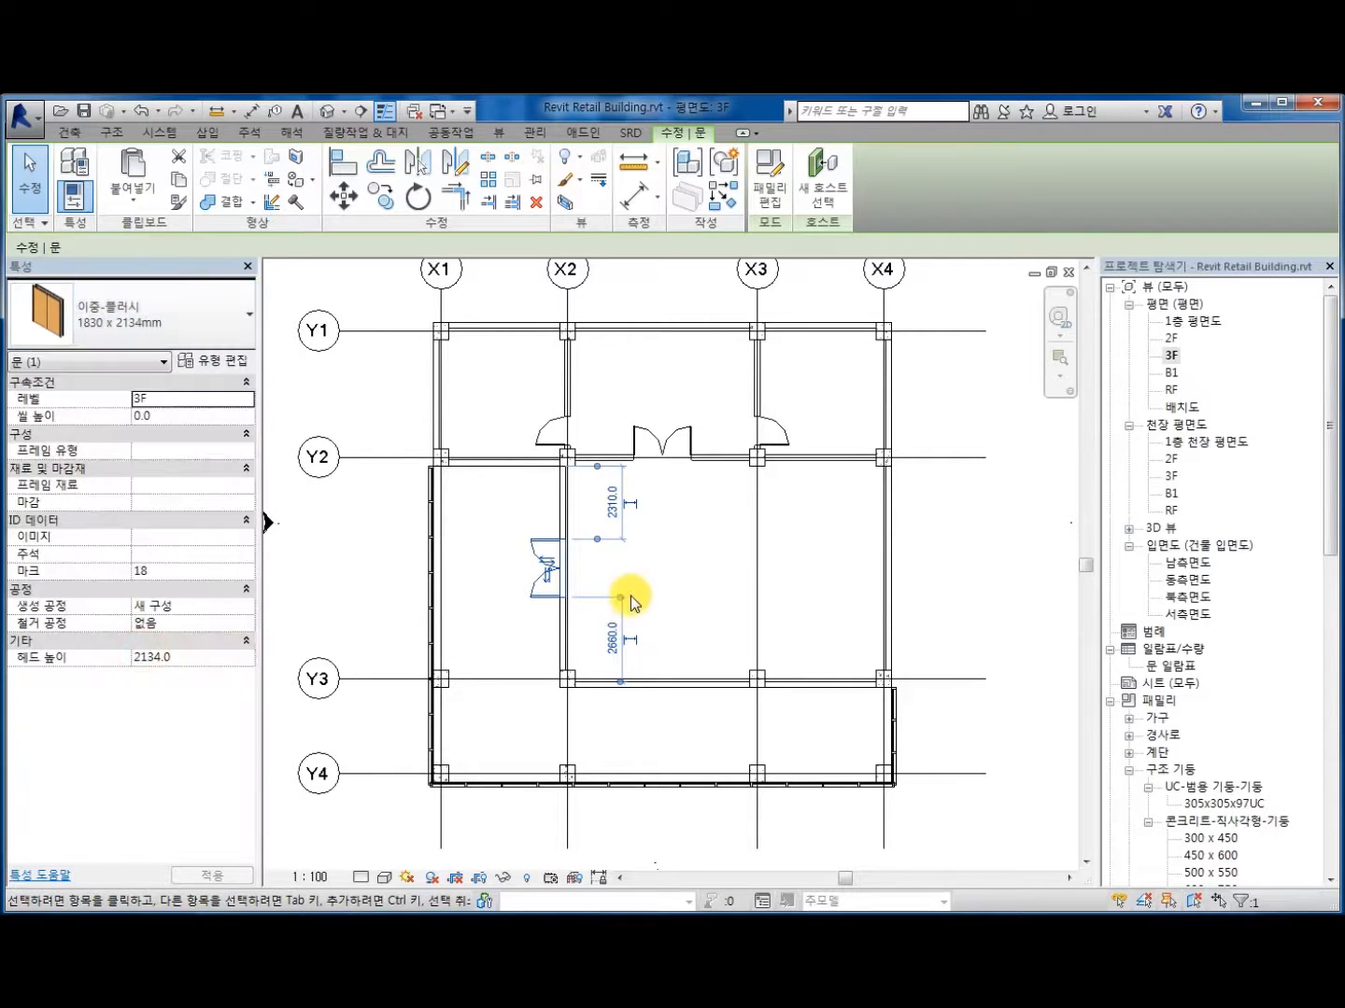
pyautogui.click(660, 573)
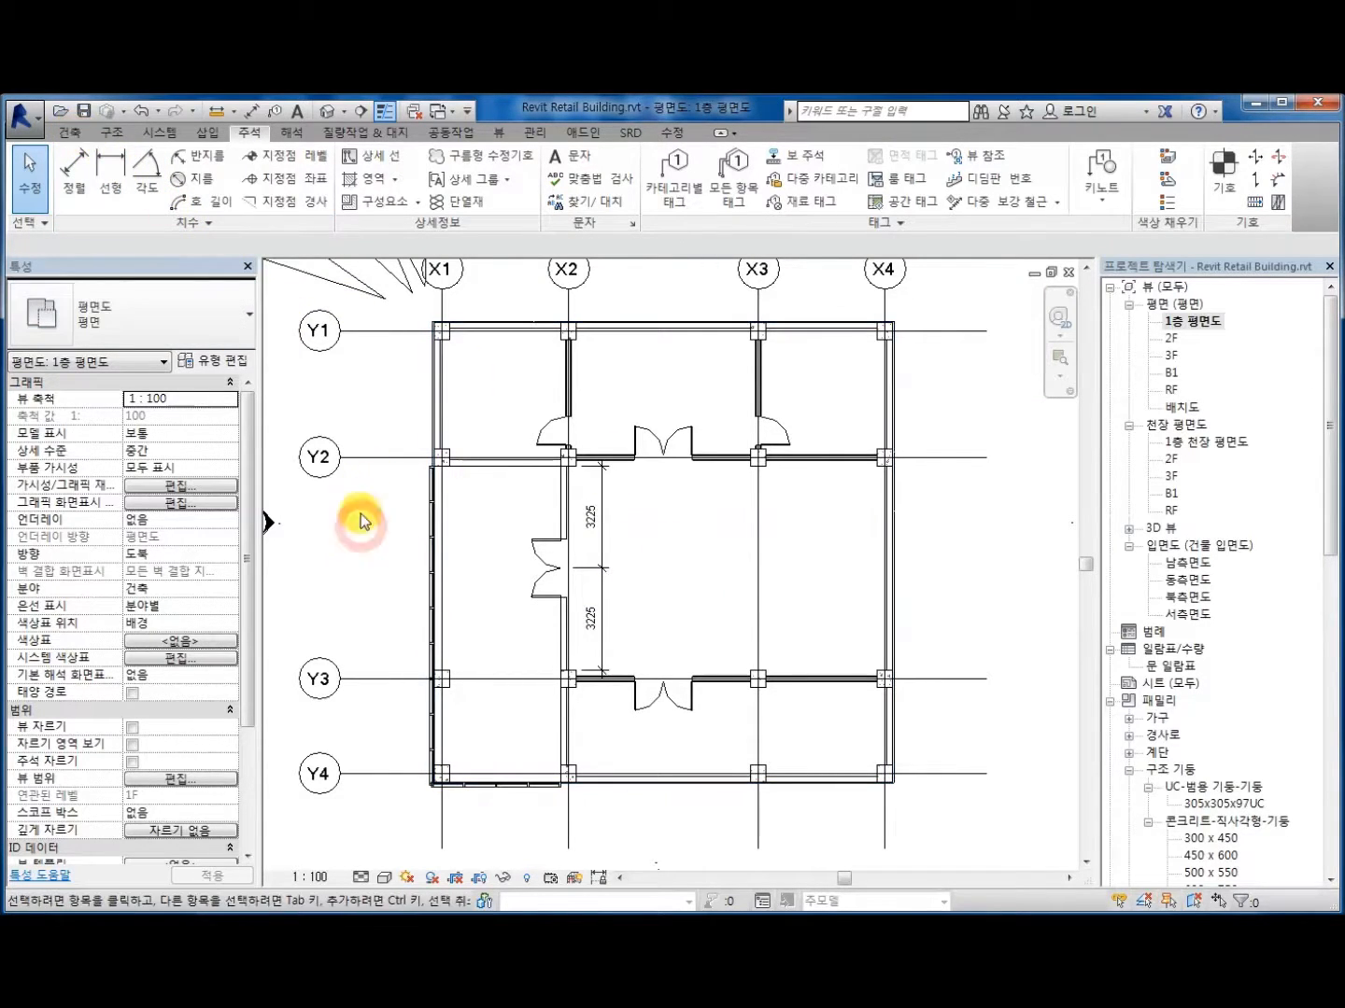
# Step: Place three 여닫이-3x3 900 x 1200mm windows in the first-floor wall along Y4, two between X2 and X3, one between X3 and X4
pyautogui.click(68, 136)
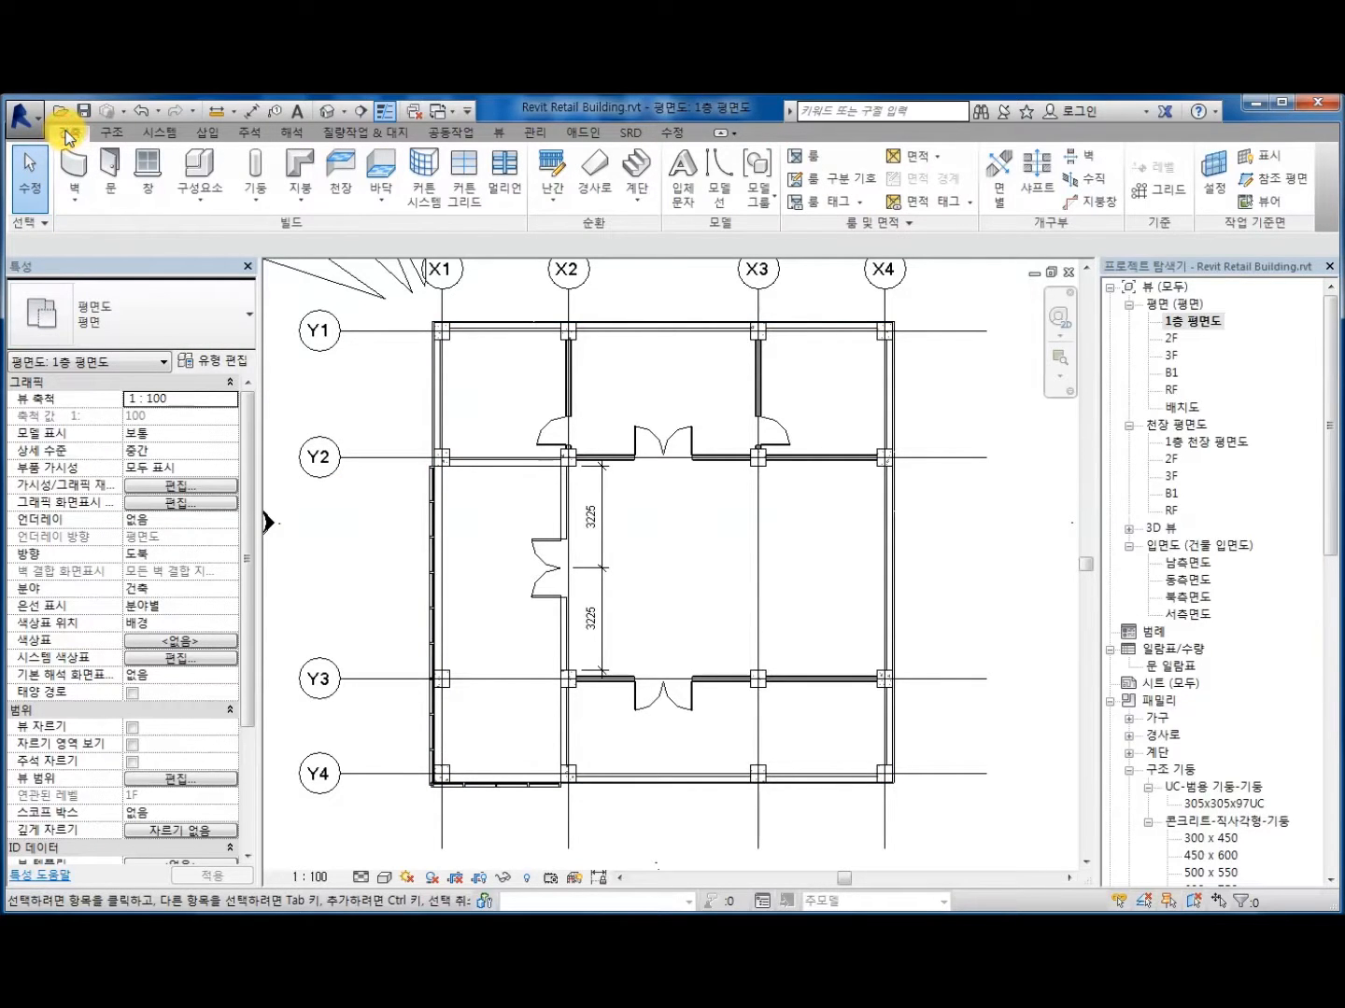
pyautogui.click(150, 196)
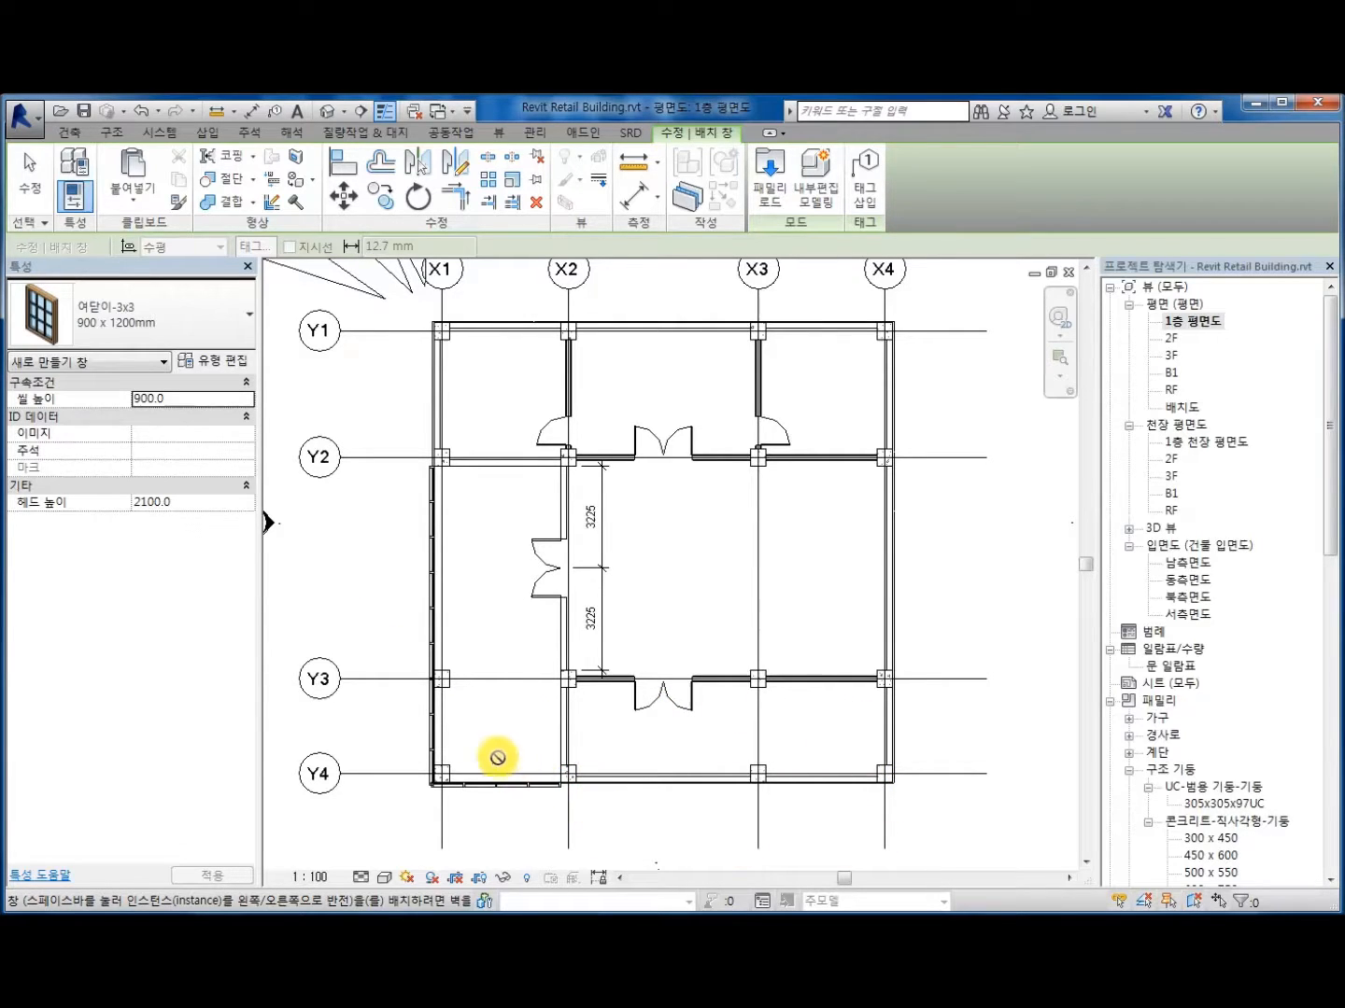
pyautogui.click(202, 320)
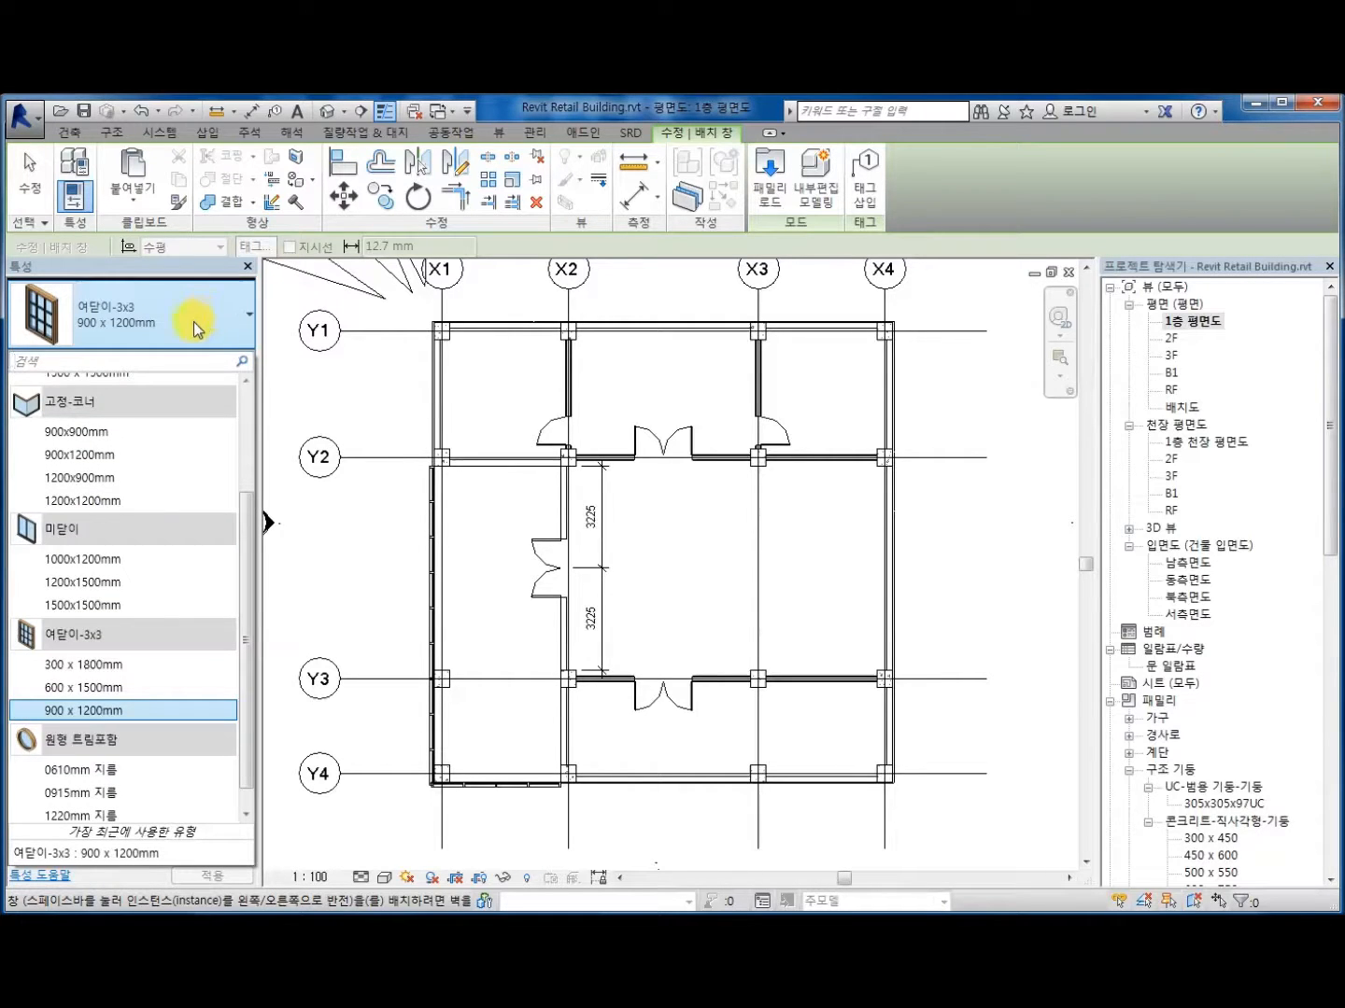
pyautogui.moveTo(241, 585)
pyautogui.mouseDown()
pyautogui.moveTo(248, 465)
pyautogui.moveTo(255, 589)
pyautogui.mouseUp()
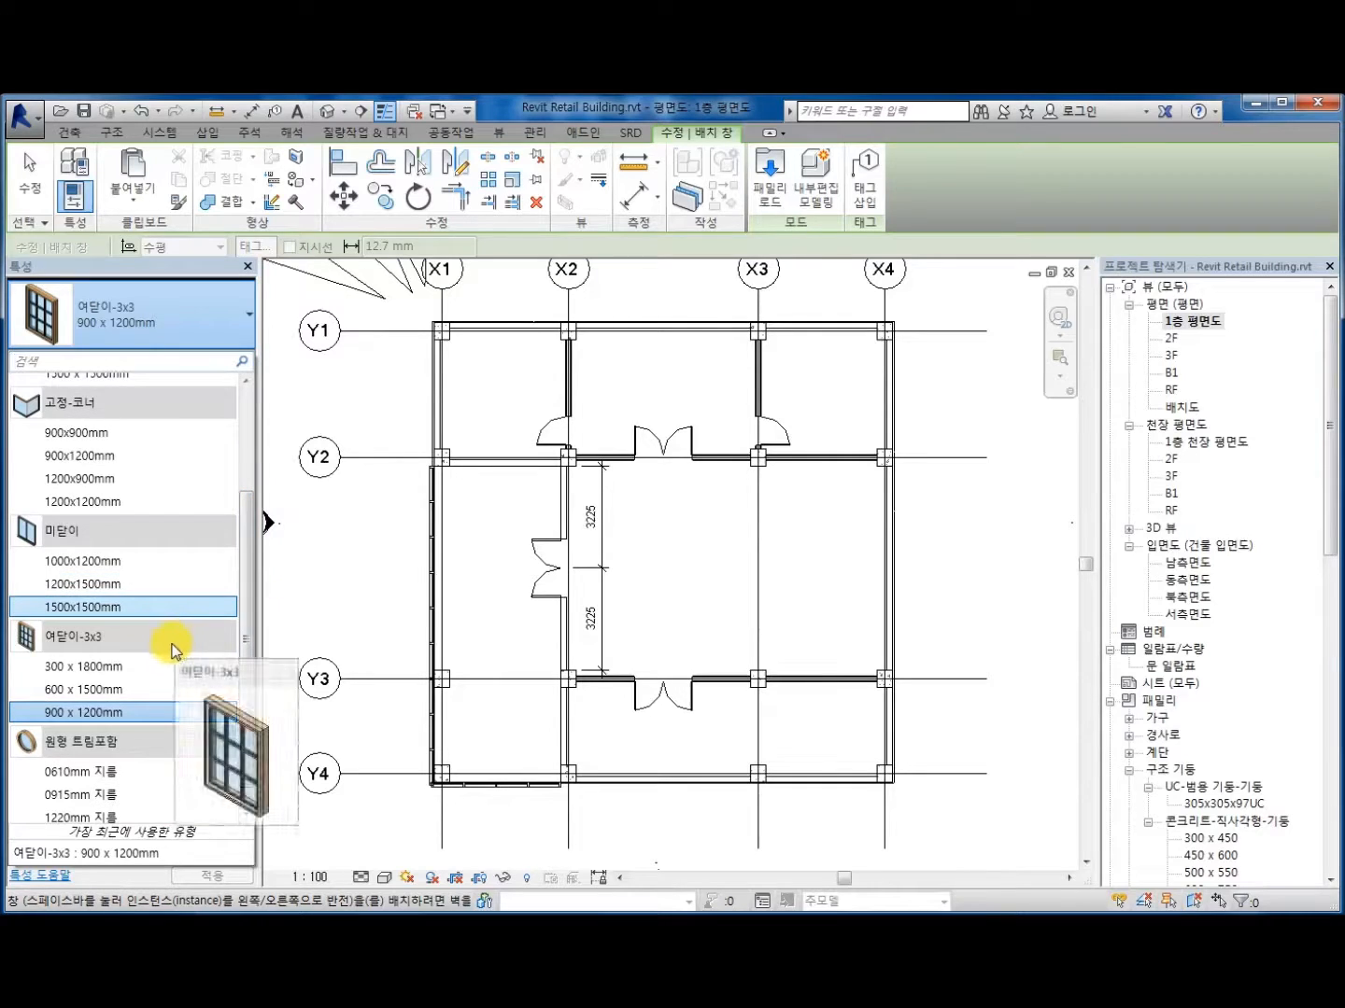
pyautogui.click(152, 712)
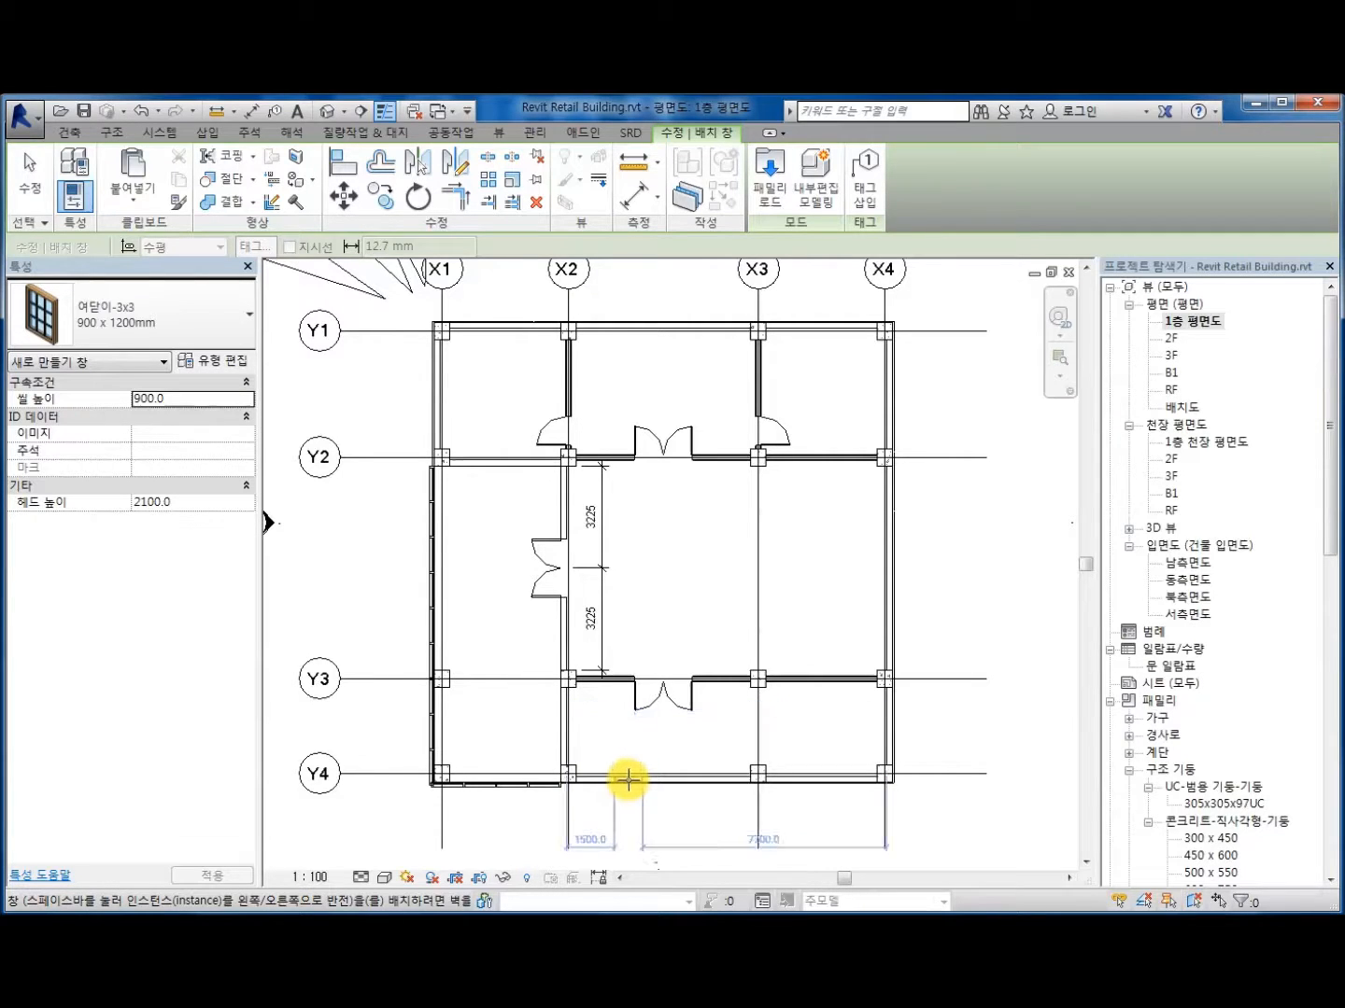
pyautogui.click(693, 777)
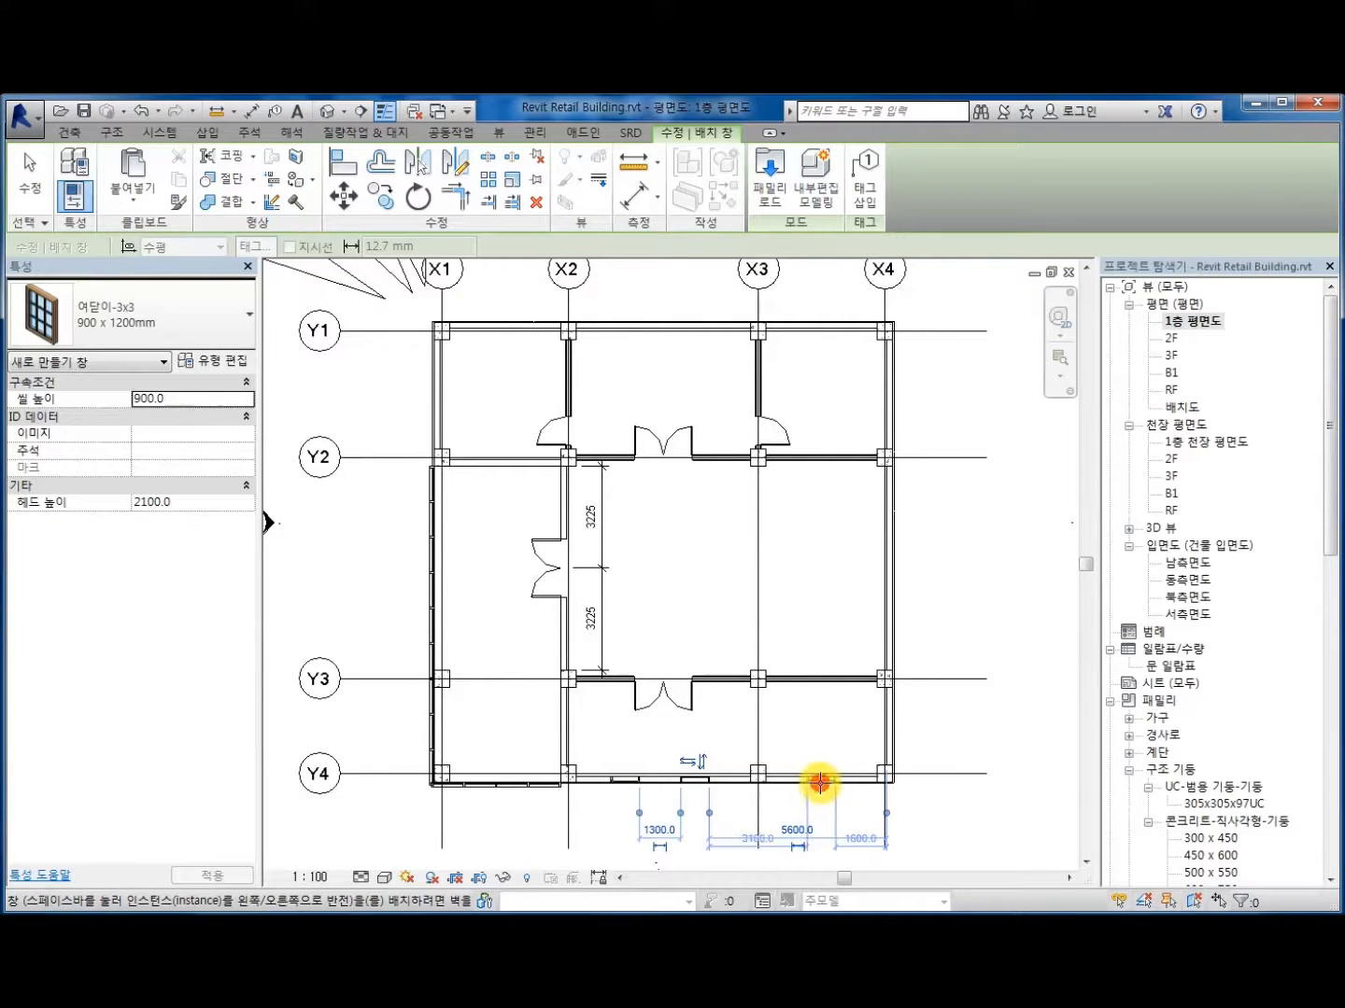
pyautogui.click(819, 782)
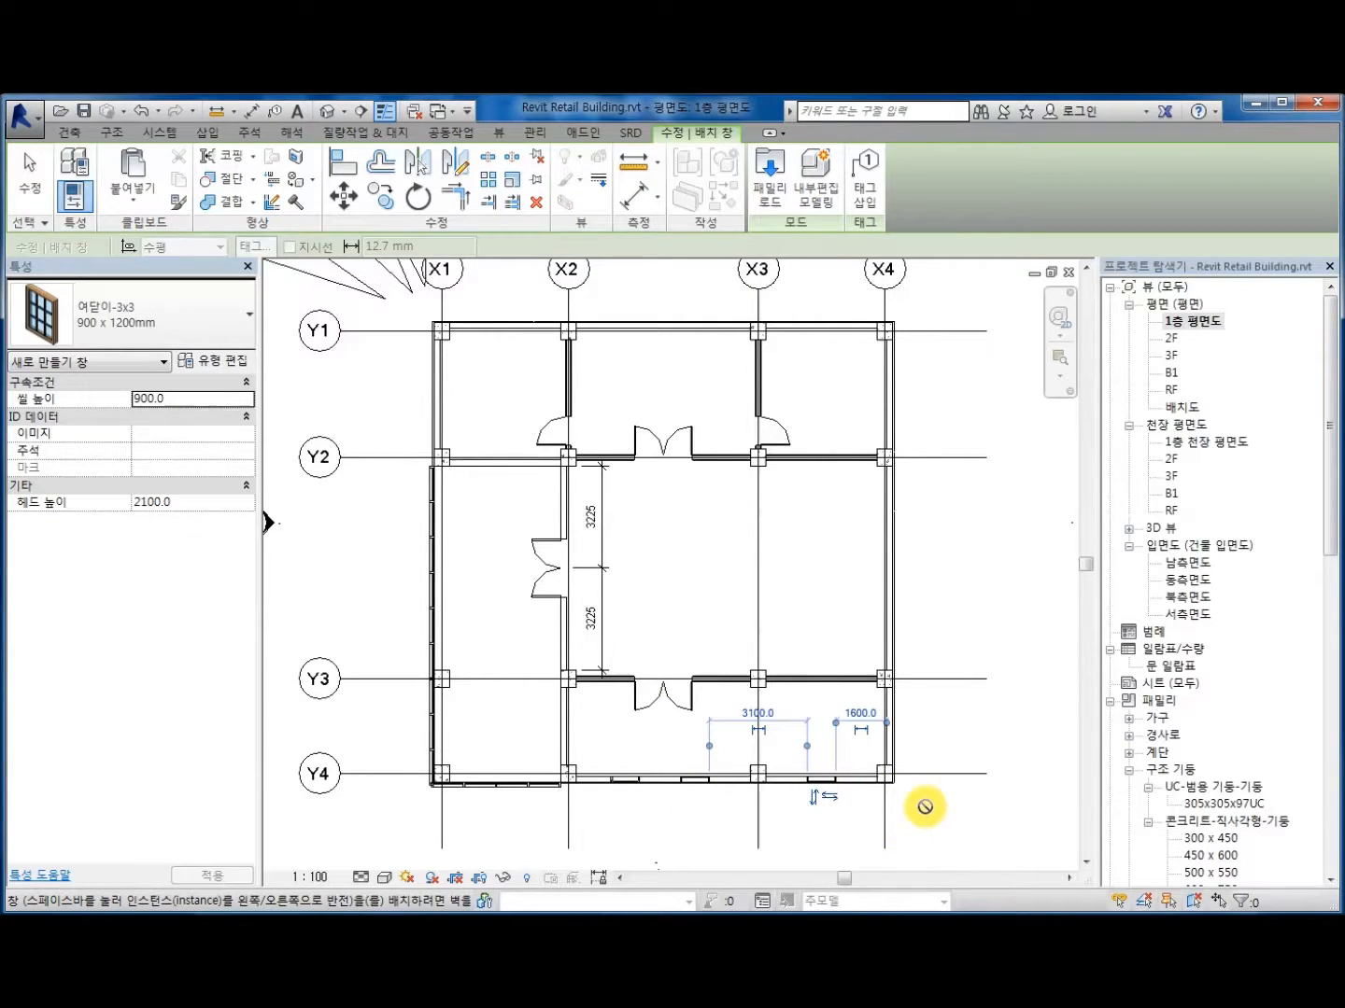
pyautogui.press('Escape')
pyautogui.press('Escape')
# Step: Examine the spacing of the windows placed in the first-floor wall along Y4
pyautogui.scroll(2, 759, 809)
pyautogui.moveTo(759, 813); pyautogui.dragTo(691, 681, button='middle')
pyautogui.scroll(1, 554, 682)
pyautogui.click(595, 631)
pyautogui.click(473, 640)
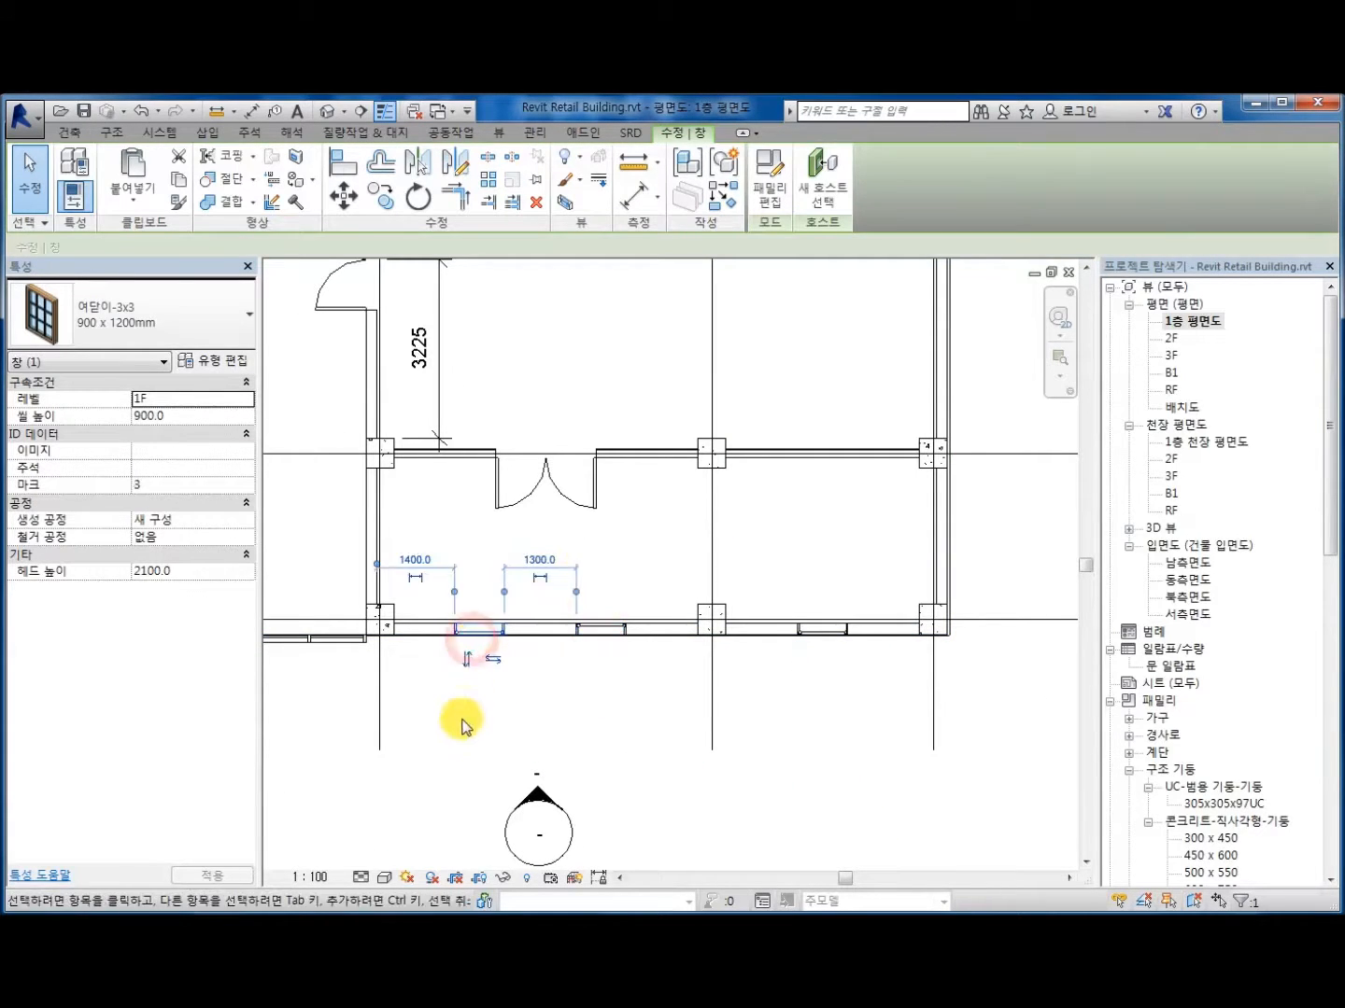
pyautogui.click(465, 717)
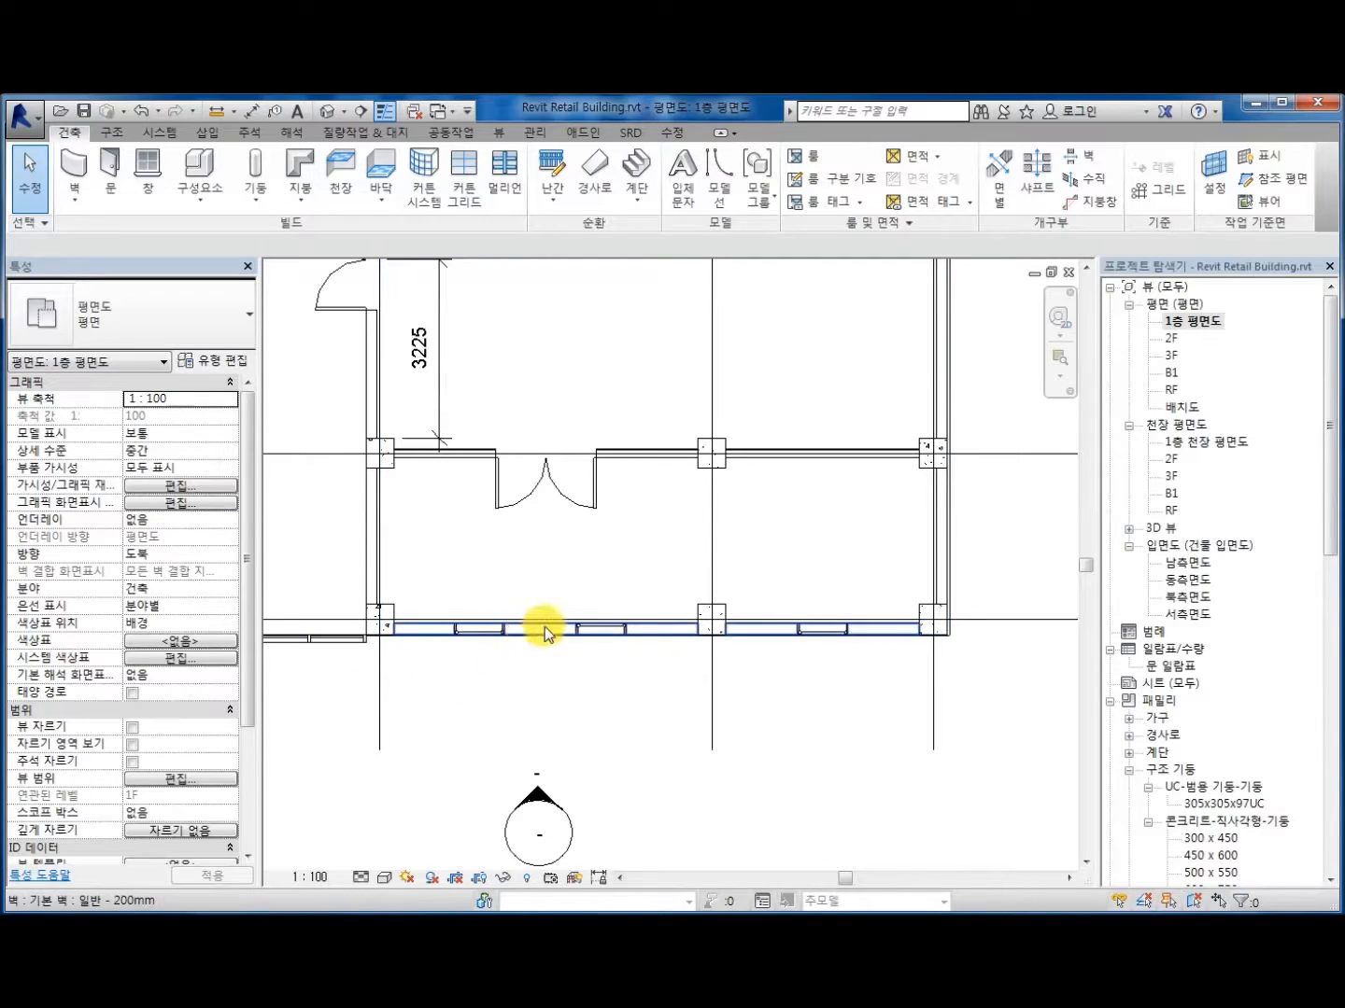
pyautogui.click(590, 717)
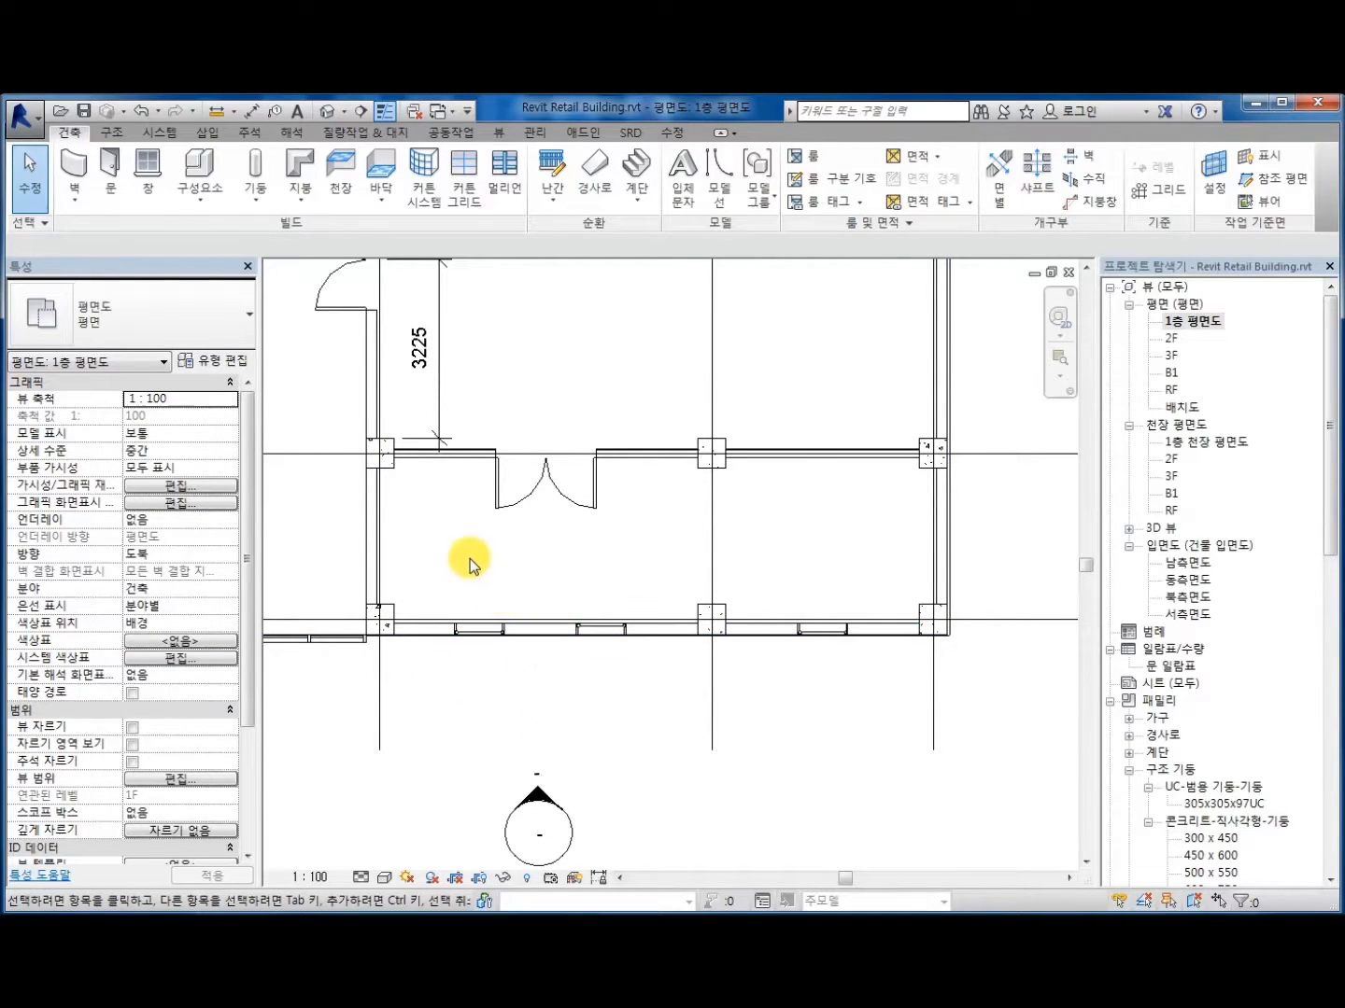
# Step: Add a continuous aligned dimension below the Y4 wall from grid X2 through the window centres and grid X3 to grid X4
pyautogui.click(251, 131)
pyautogui.click(73, 198)
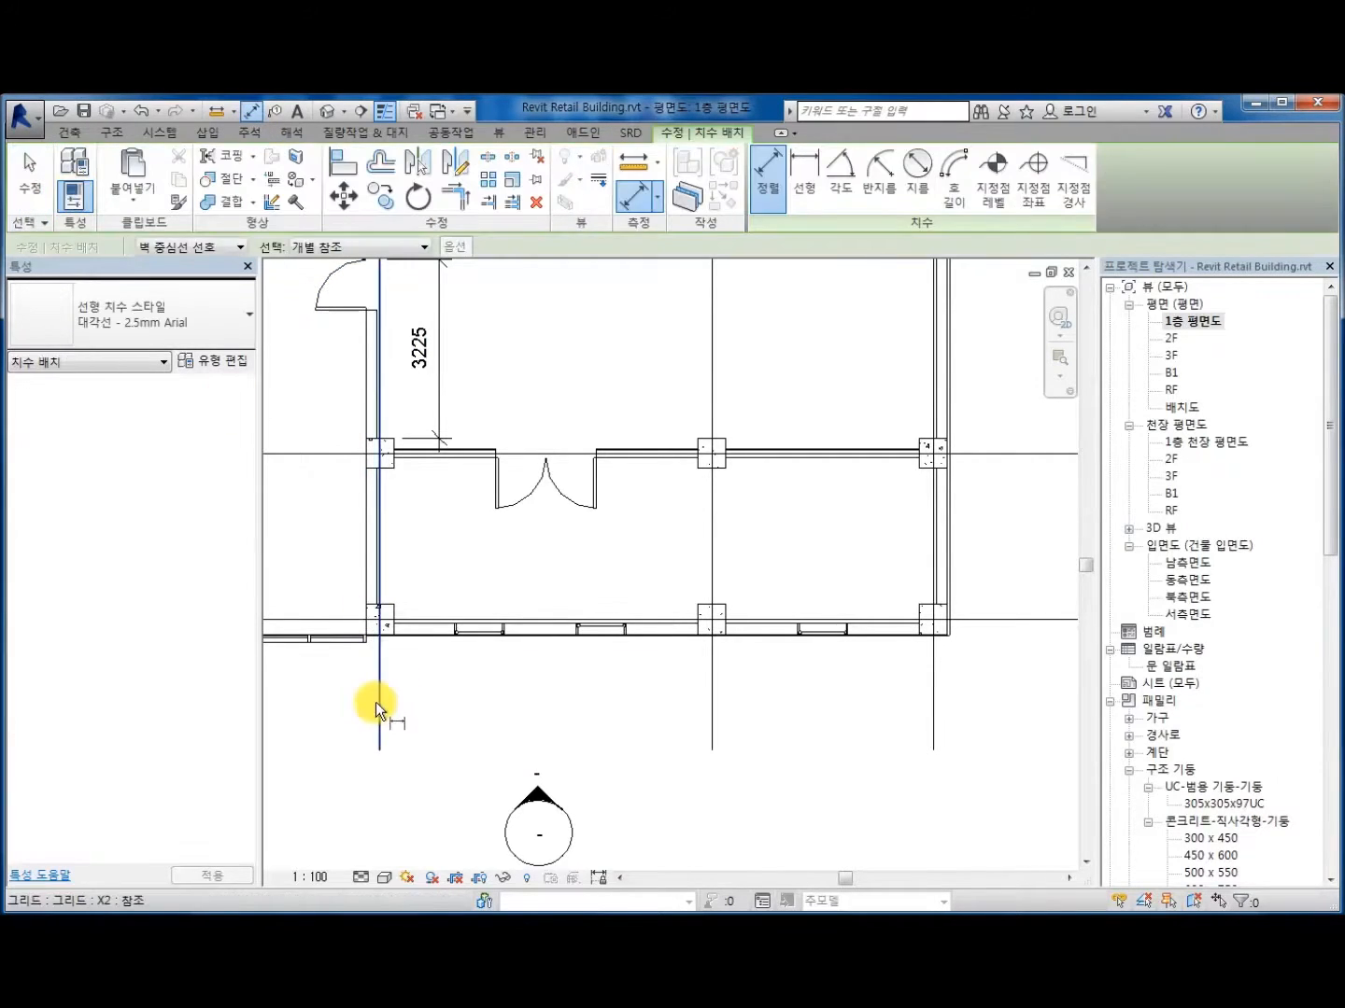
pyautogui.click(375, 702)
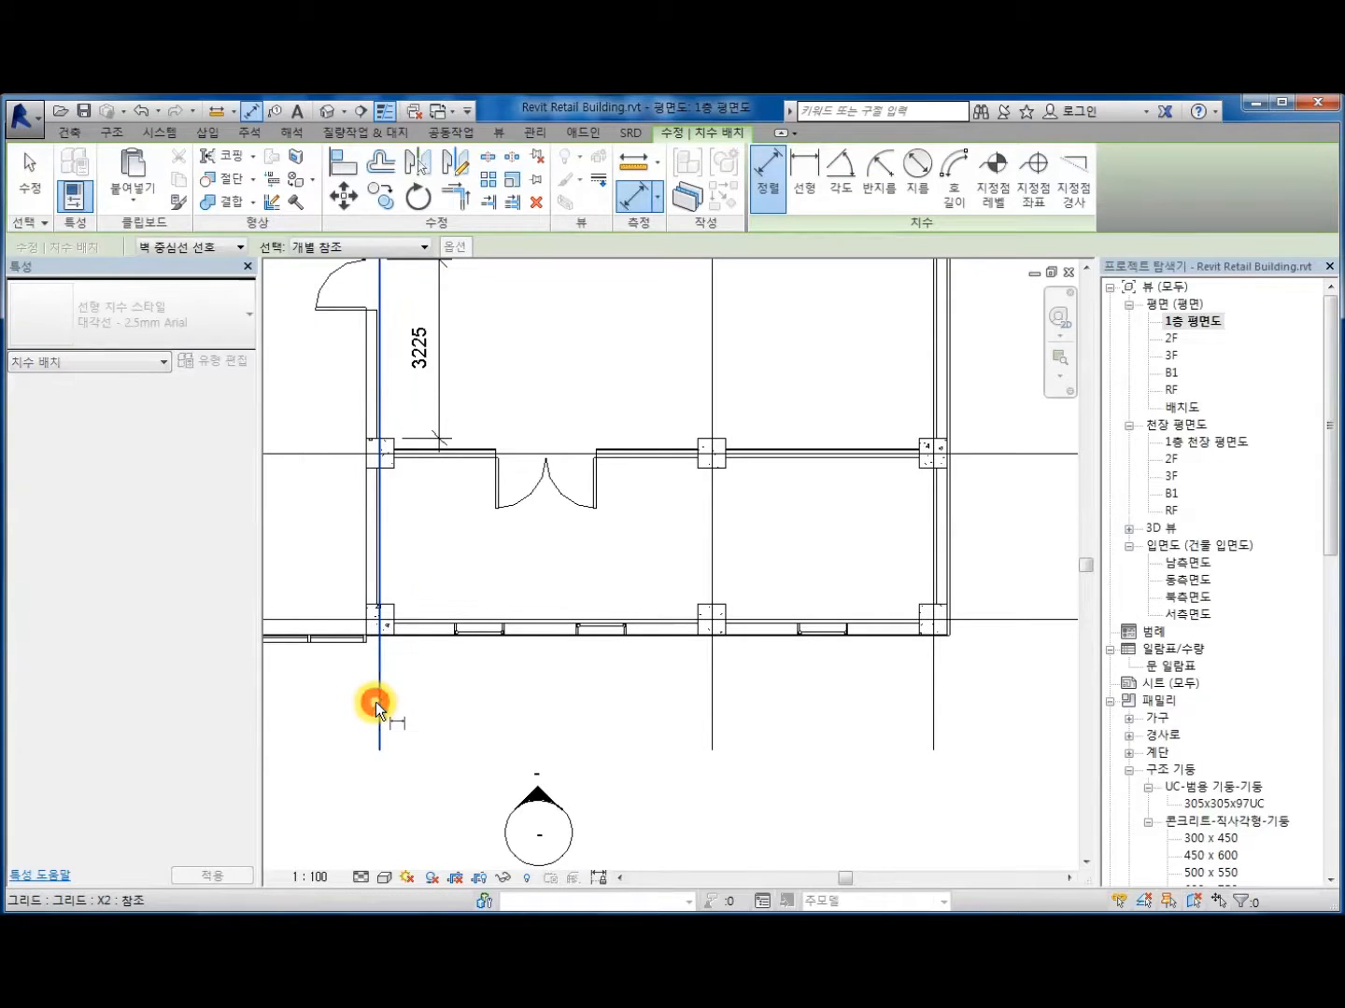
pyautogui.click(479, 634)
pyautogui.click(601, 631)
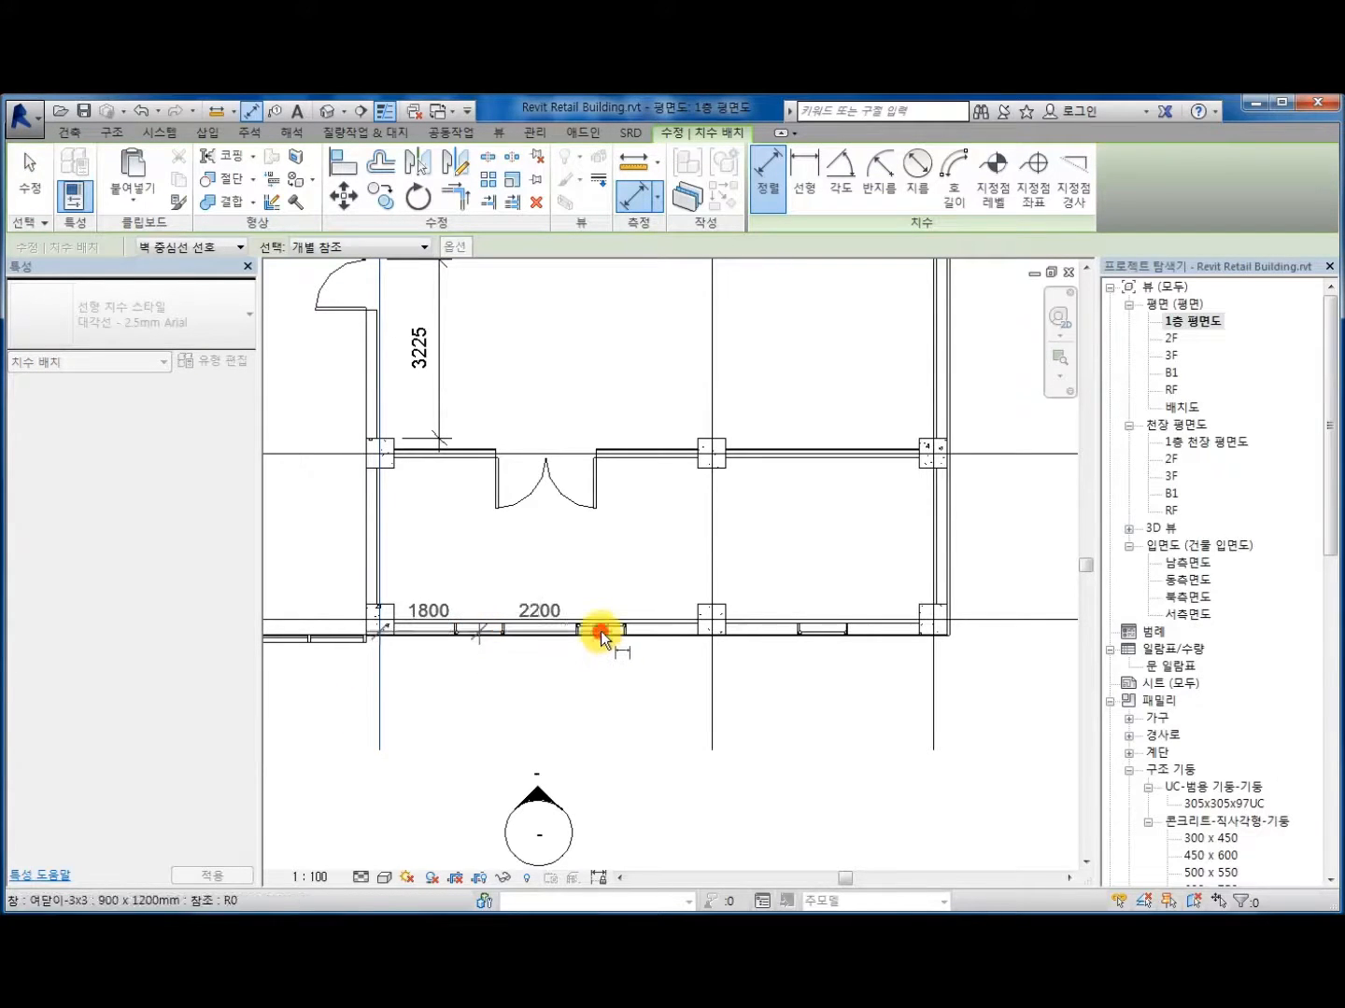
pyautogui.click(711, 691)
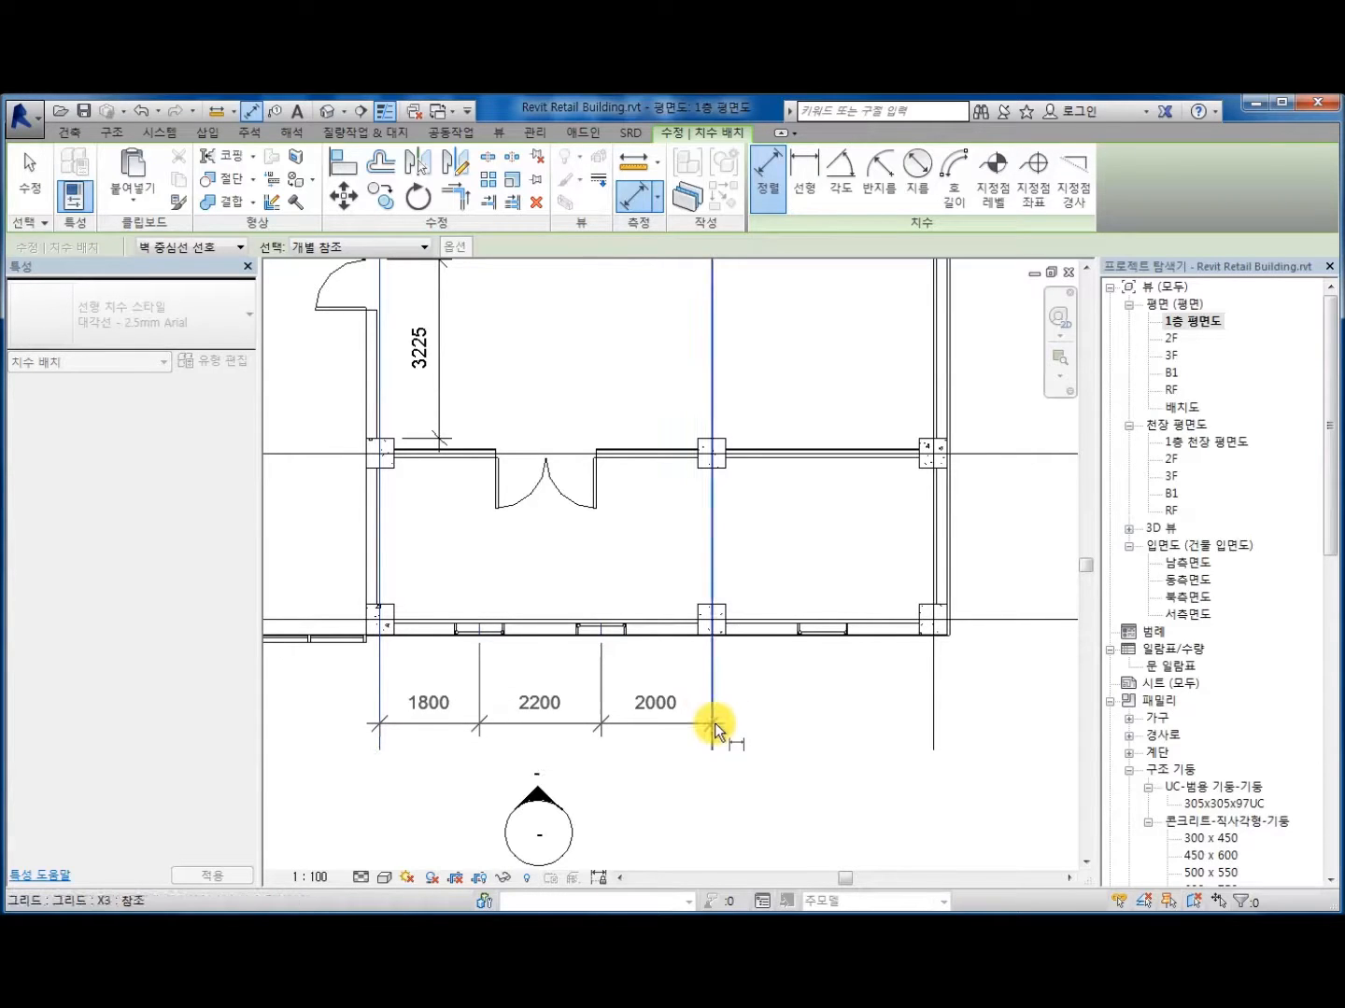
pyautogui.click(821, 627)
pyautogui.click(931, 664)
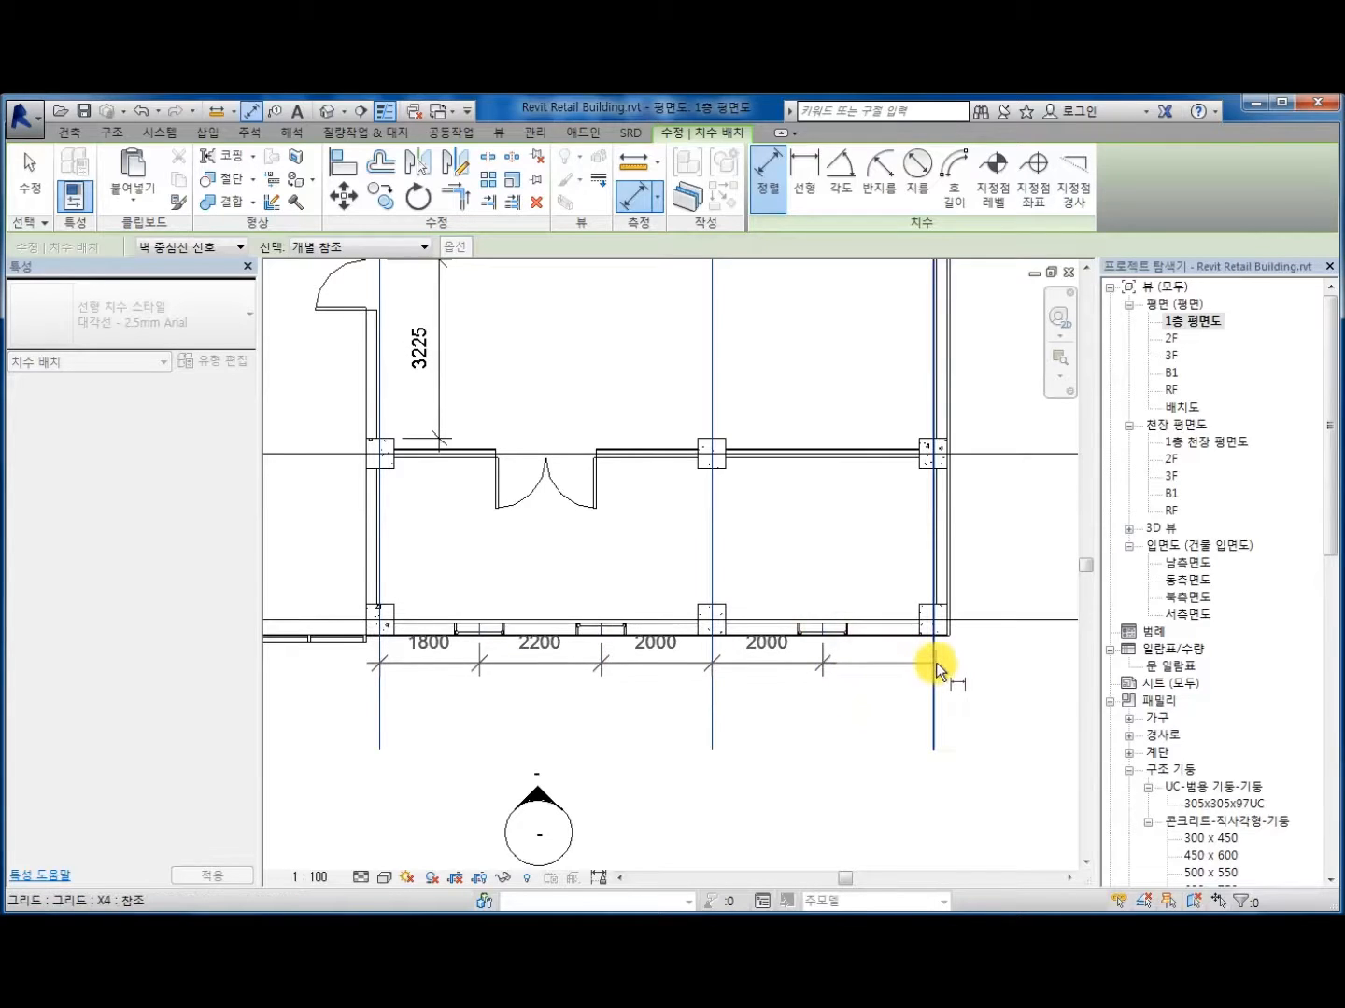
pyautogui.click(1007, 700)
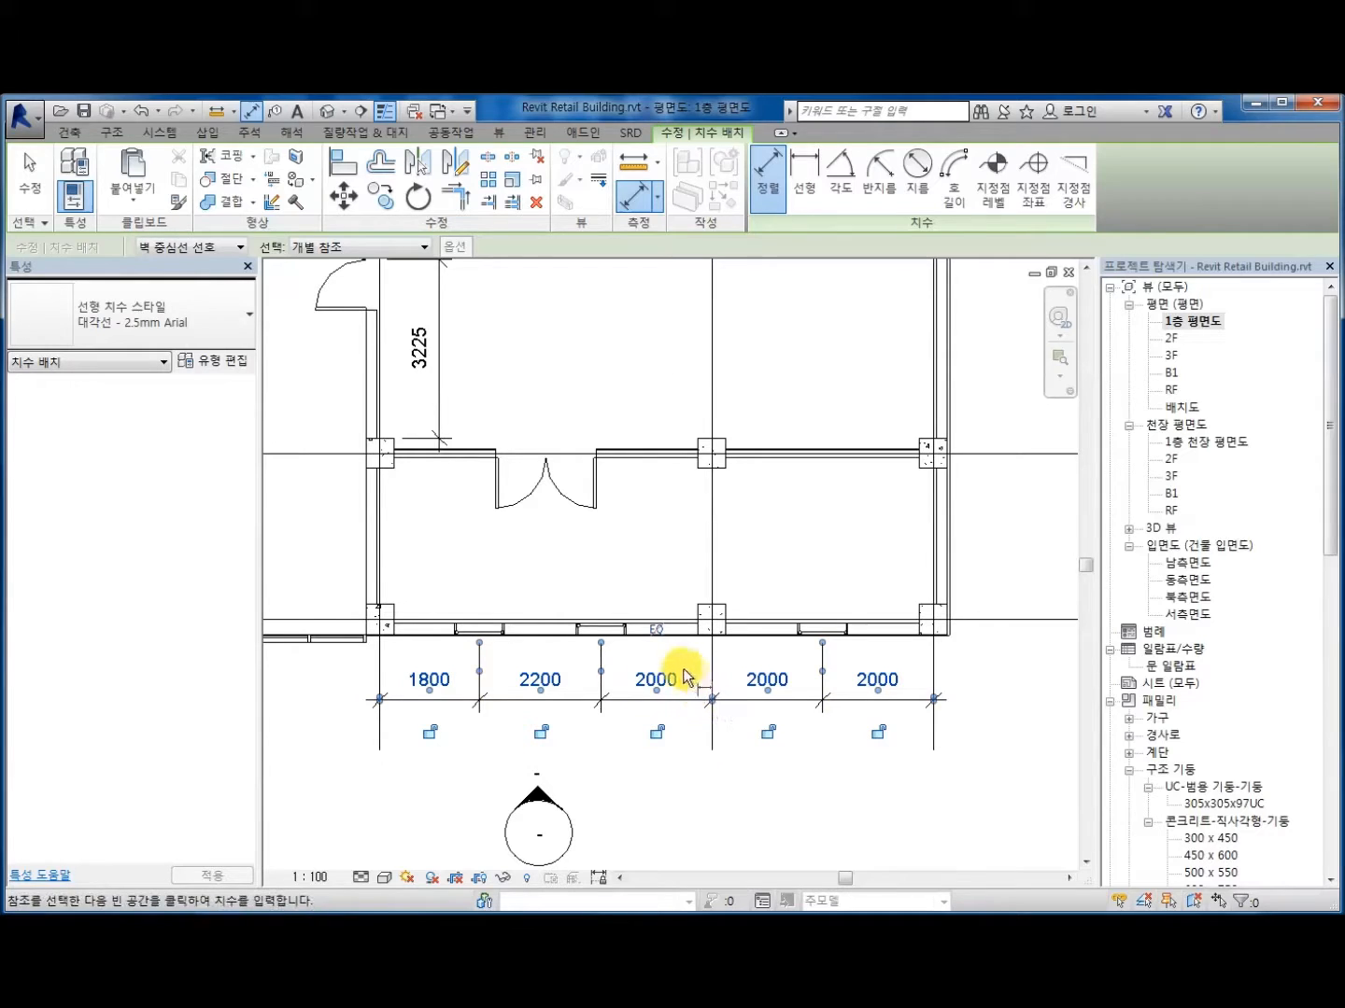
# Step: Apply the equality constraint (EQ) to the Y4 window dimension chain to space the windows evenly
pyautogui.click(657, 630)
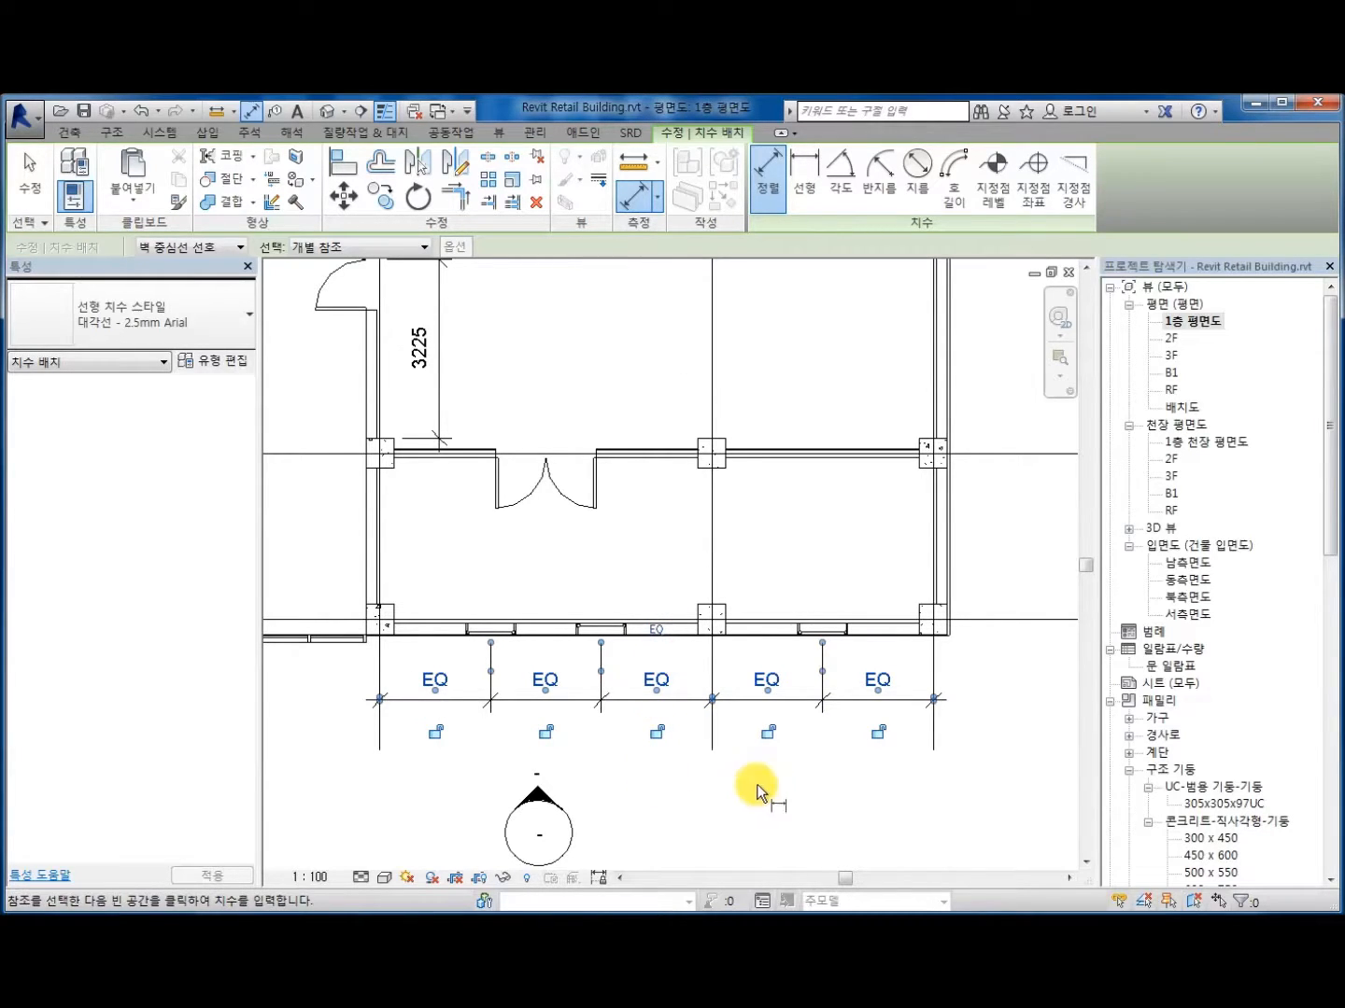
pyautogui.press('Escape')
pyautogui.press('Escape')
pyautogui.click(805, 711)
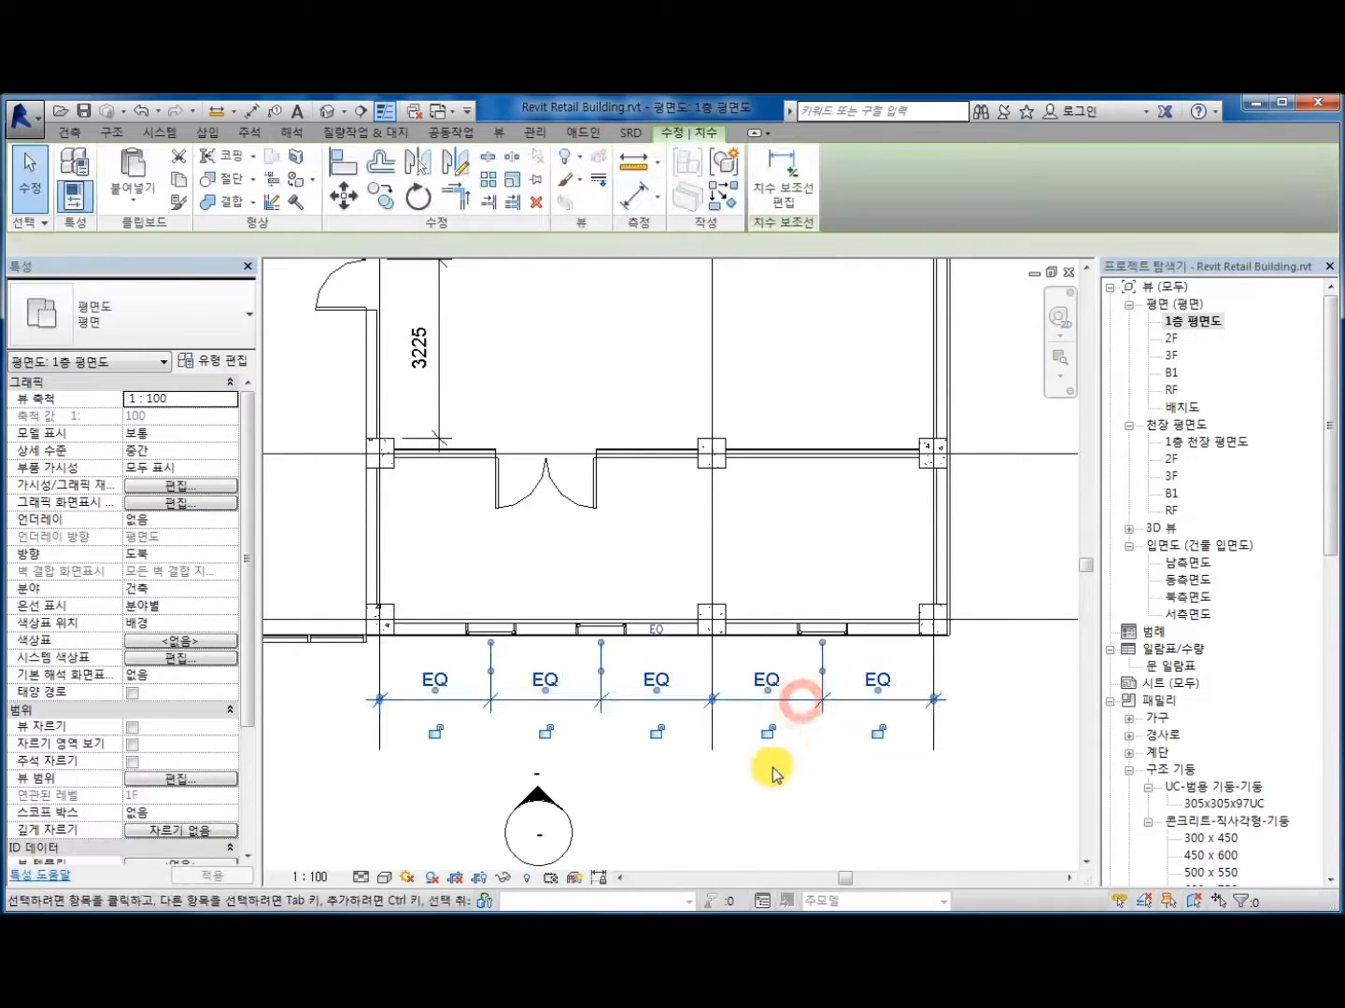
pyautogui.click(755, 799)
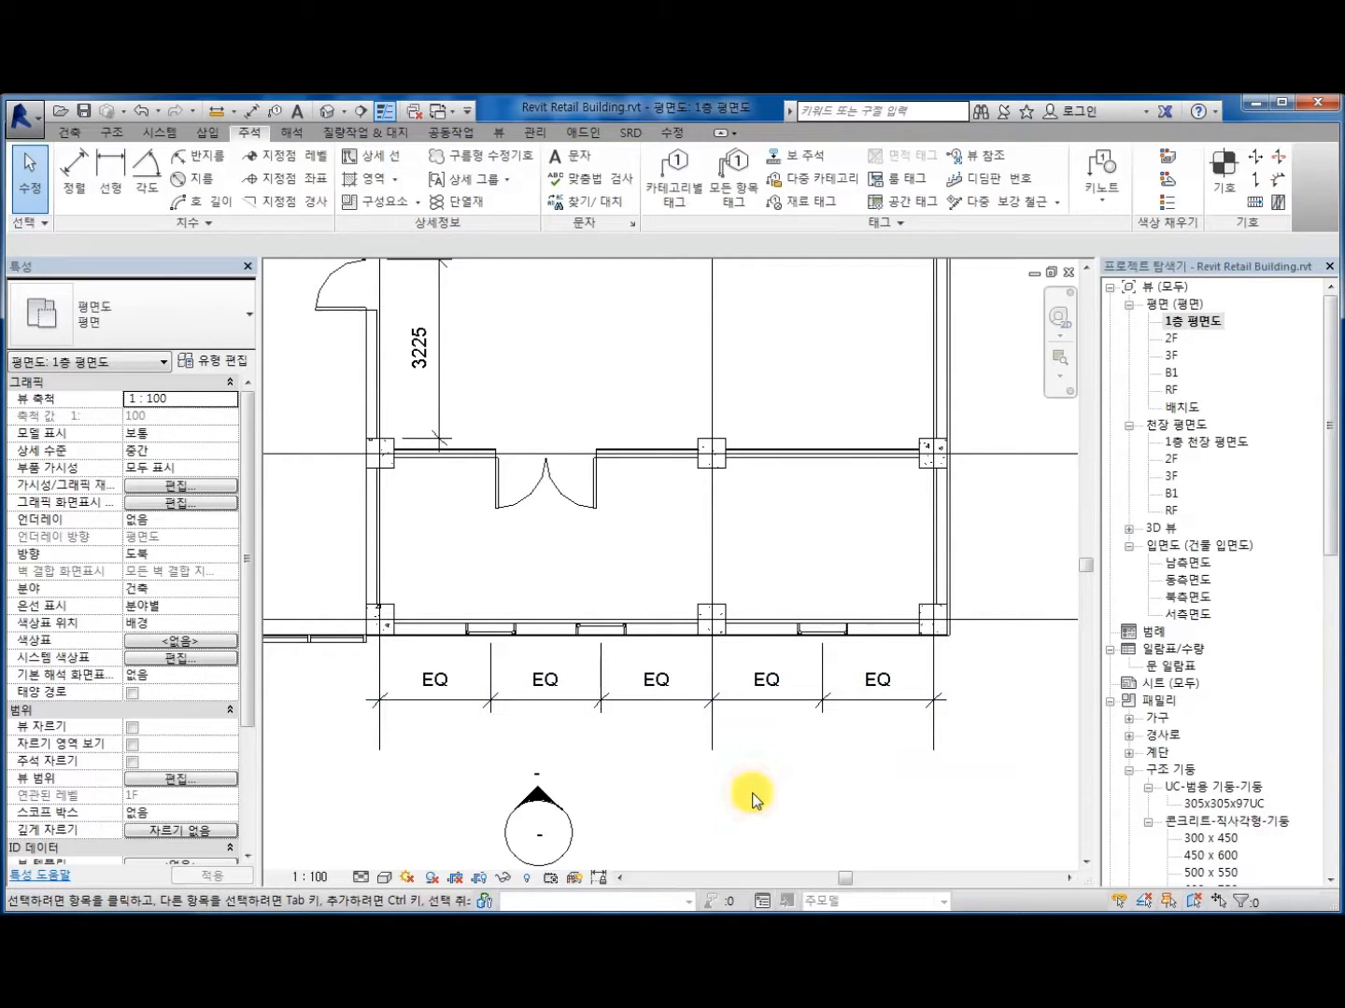
# Step: Switch off the equality constraint on the Y4 dimension chain so it shows numeric spacings
pyautogui.click(738, 700)
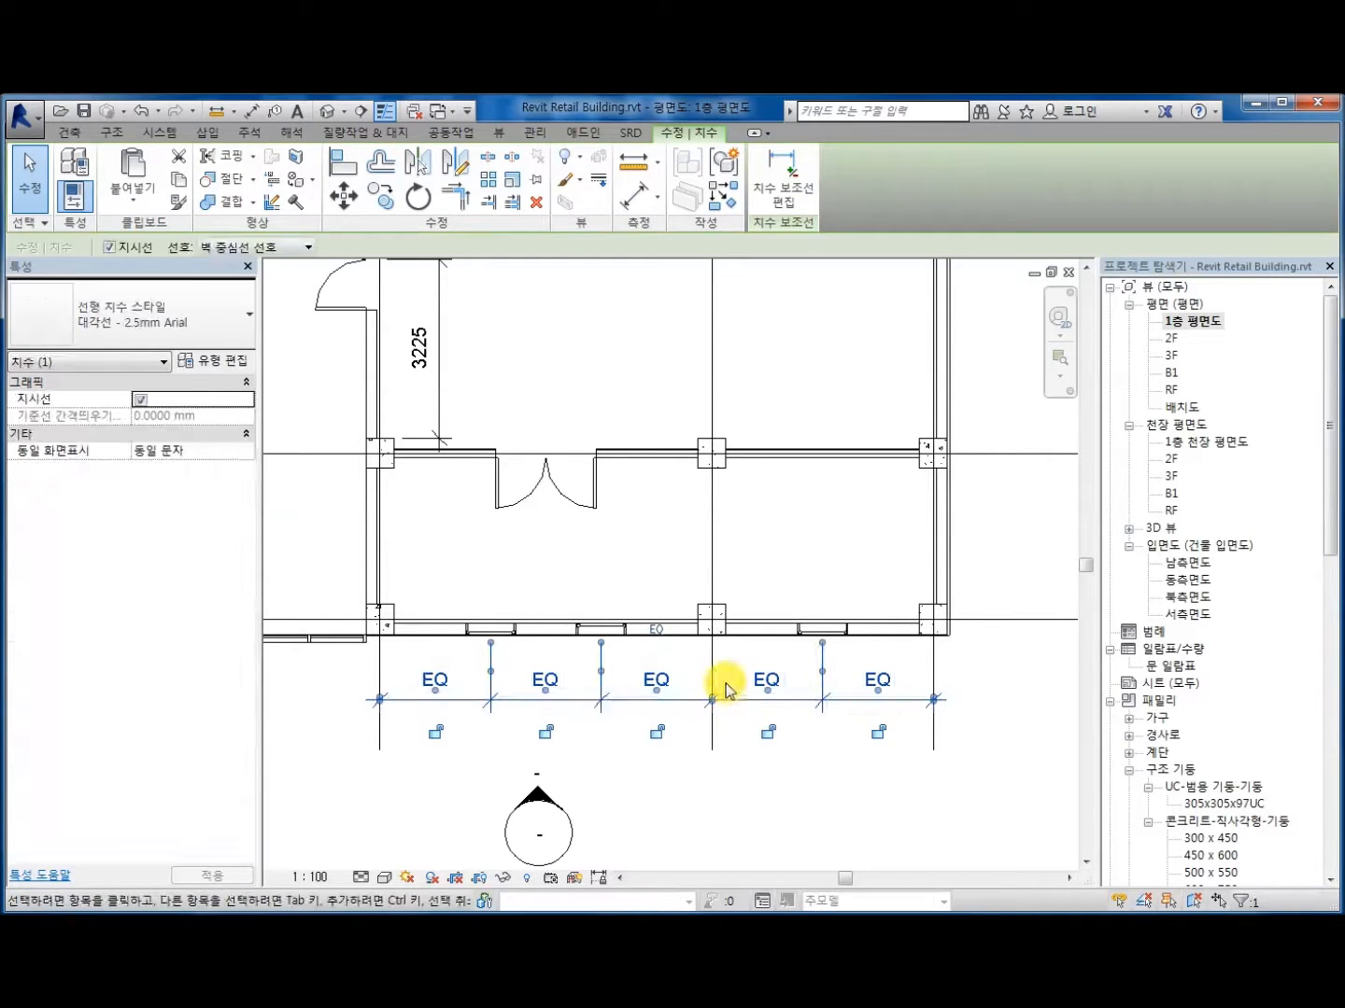
pyautogui.click(655, 628)
pyautogui.click(697, 794)
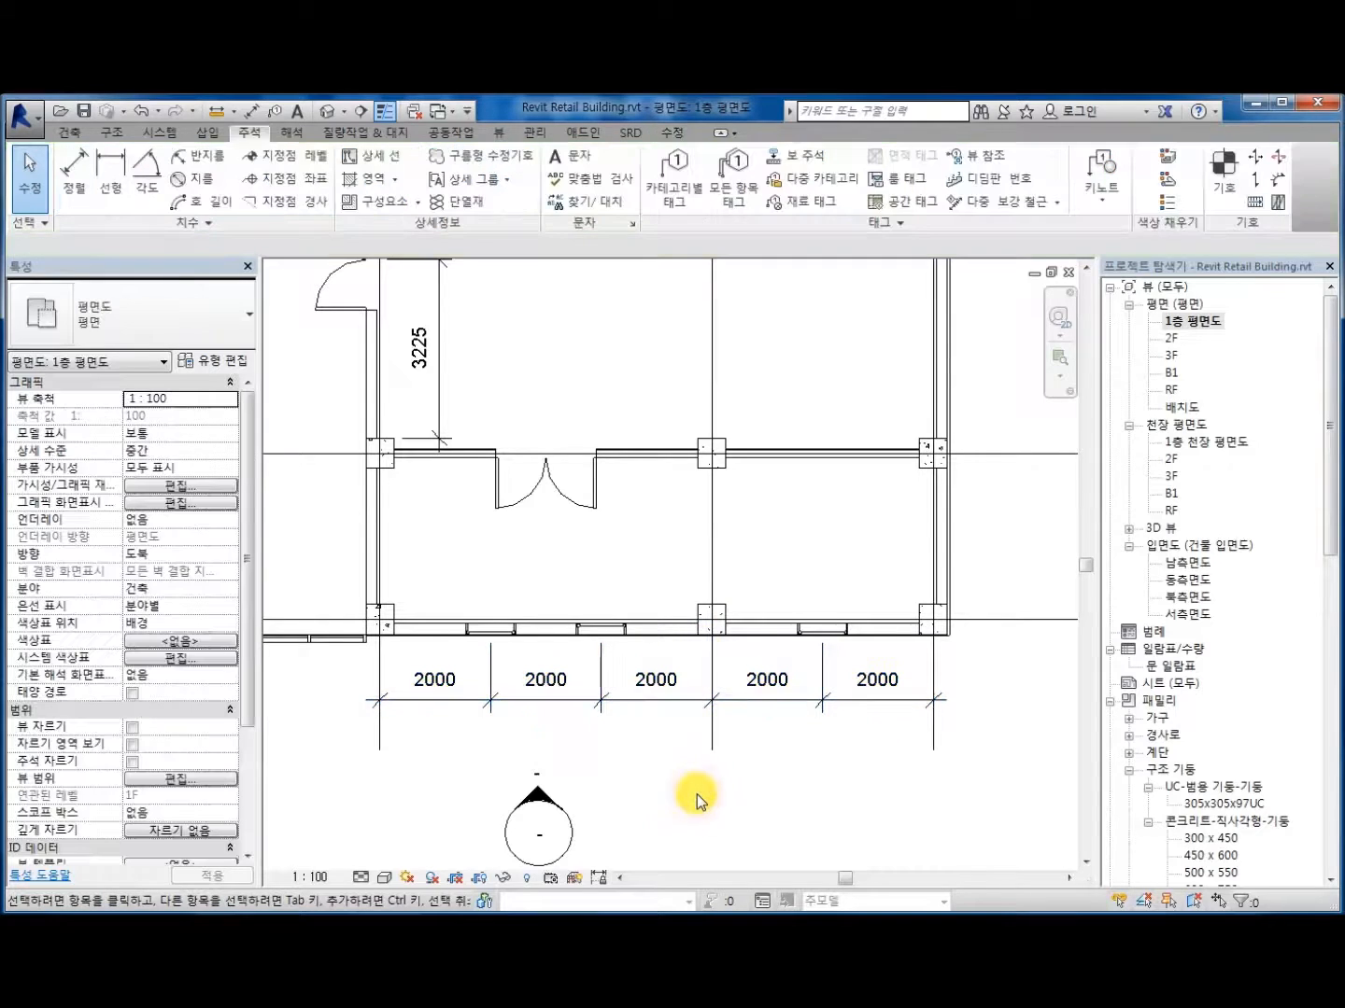
# Step: Review the first-floor plan as a whole and inspect the windows on the building's exterior from different sides in the 3D view
pyautogui.scroll(-1, 787, 760)
pyautogui.moveTo(949, 751); pyautogui.dragTo(863, 792, button='middle')
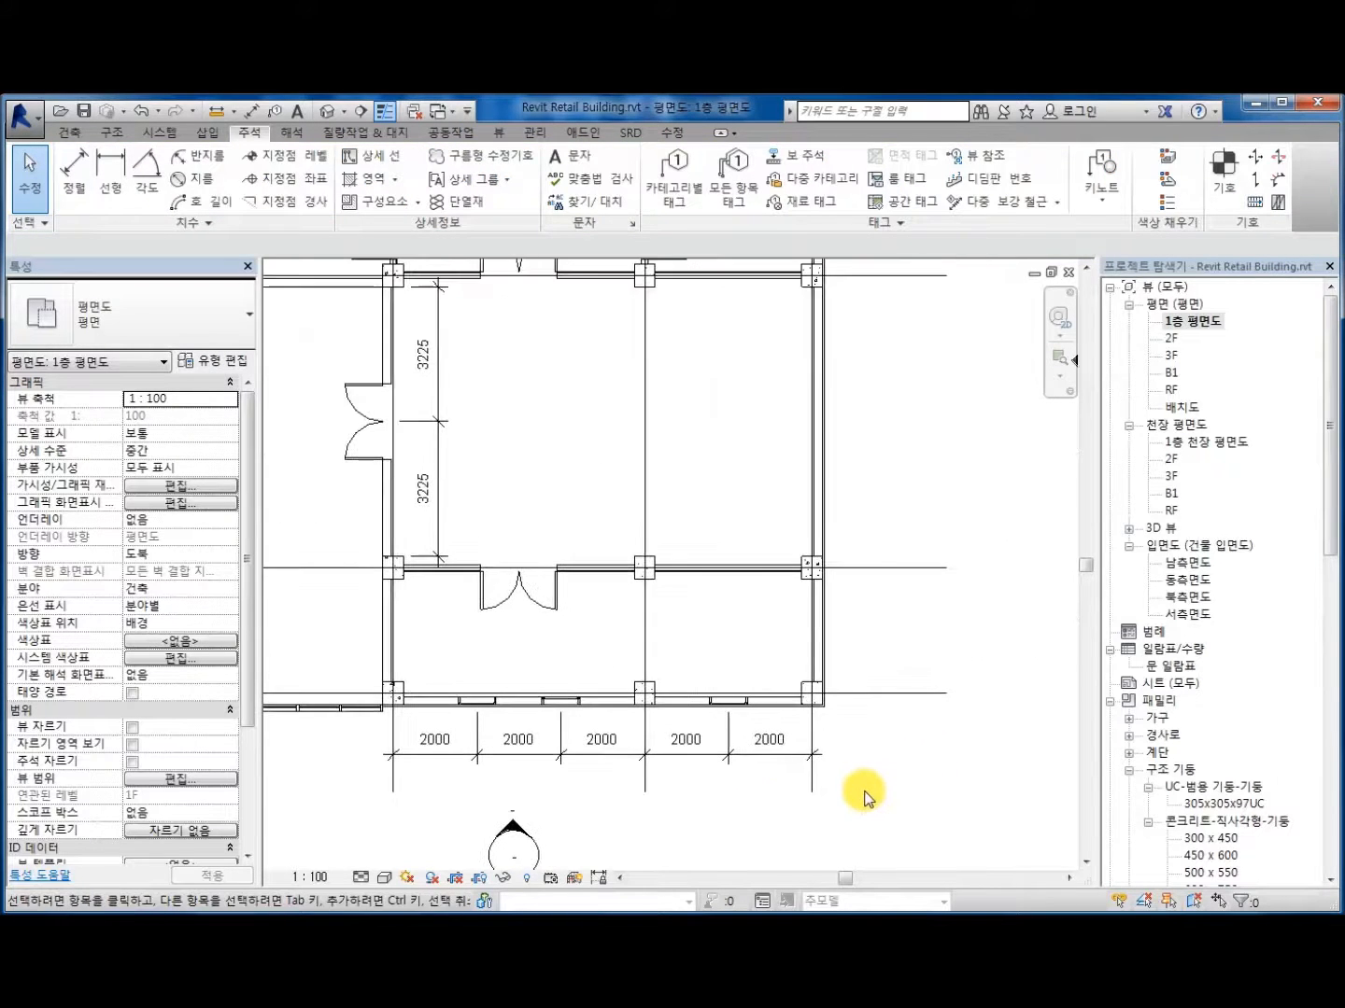
pyautogui.scroll(-1, 861, 748)
pyautogui.moveTo(873, 676); pyautogui.dragTo(942, 786, button='middle')
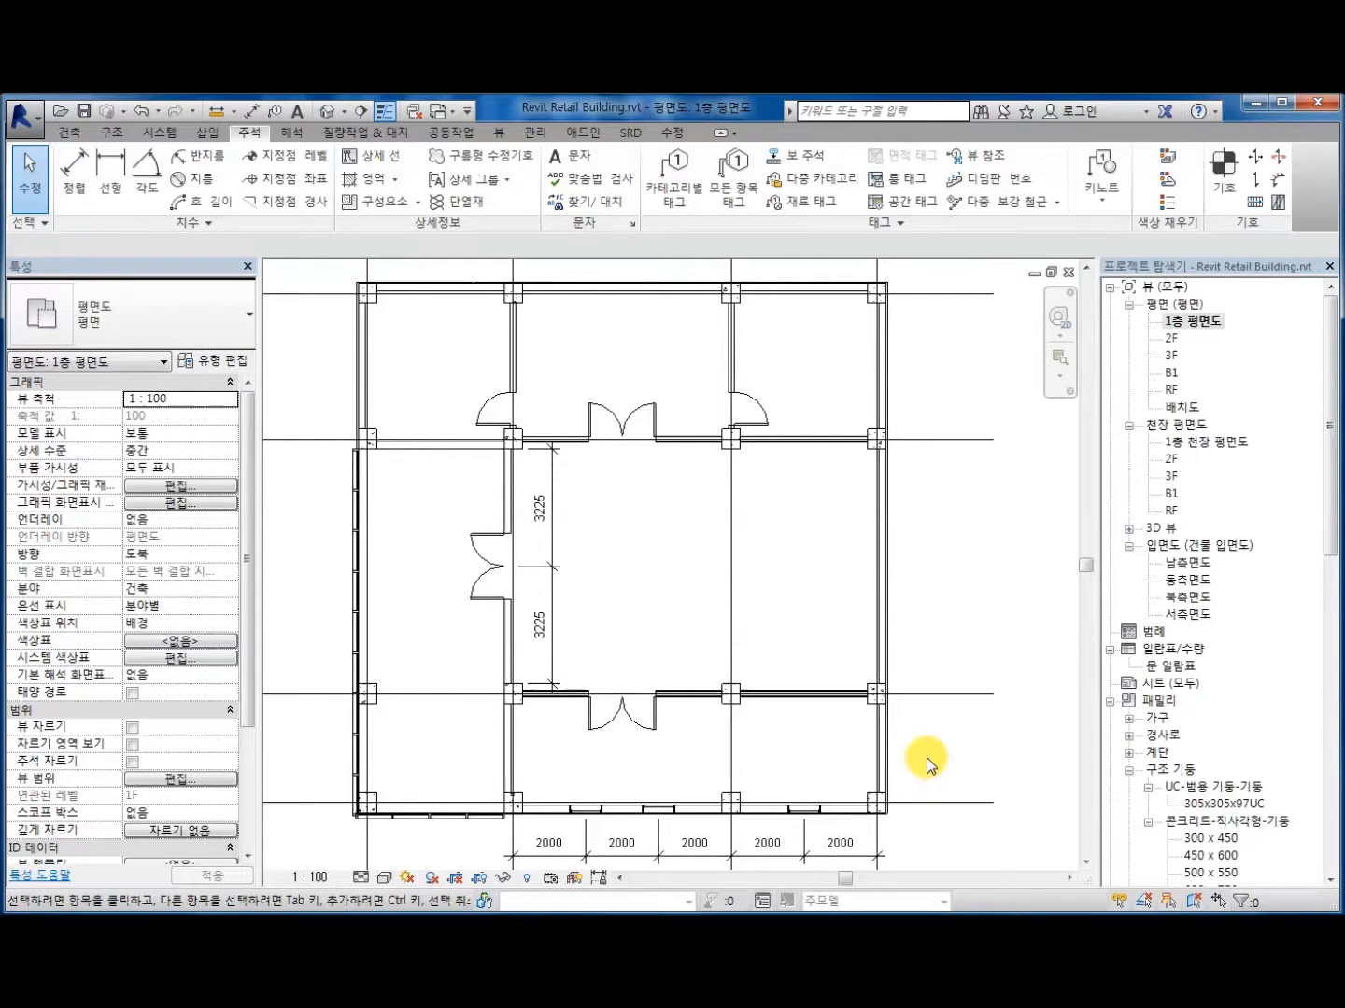
pyautogui.scroll(-2, 948, 609)
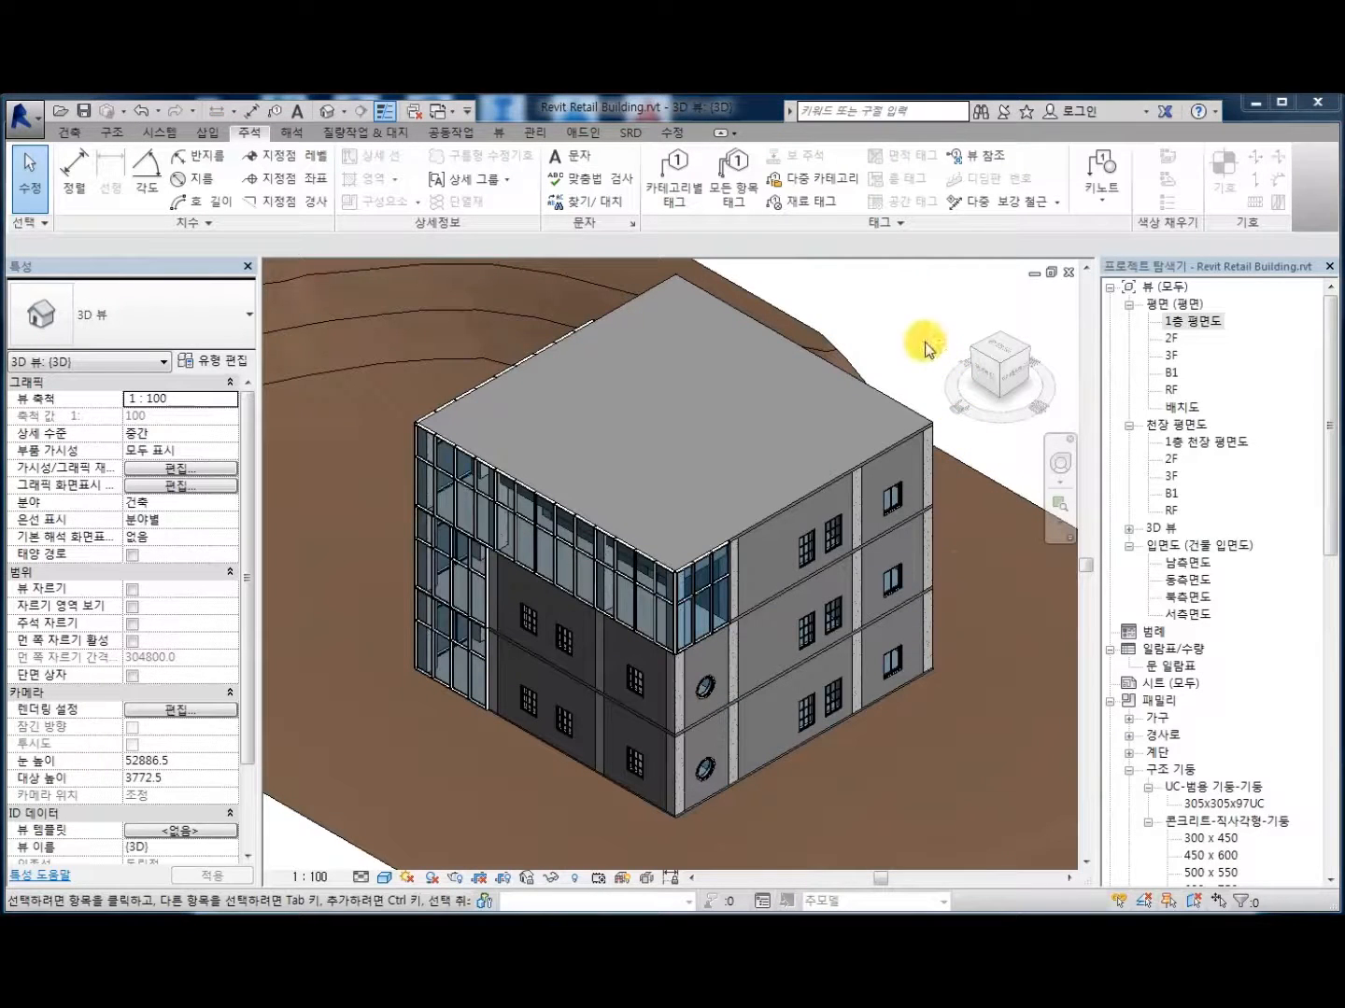
pyautogui.click(921, 341)
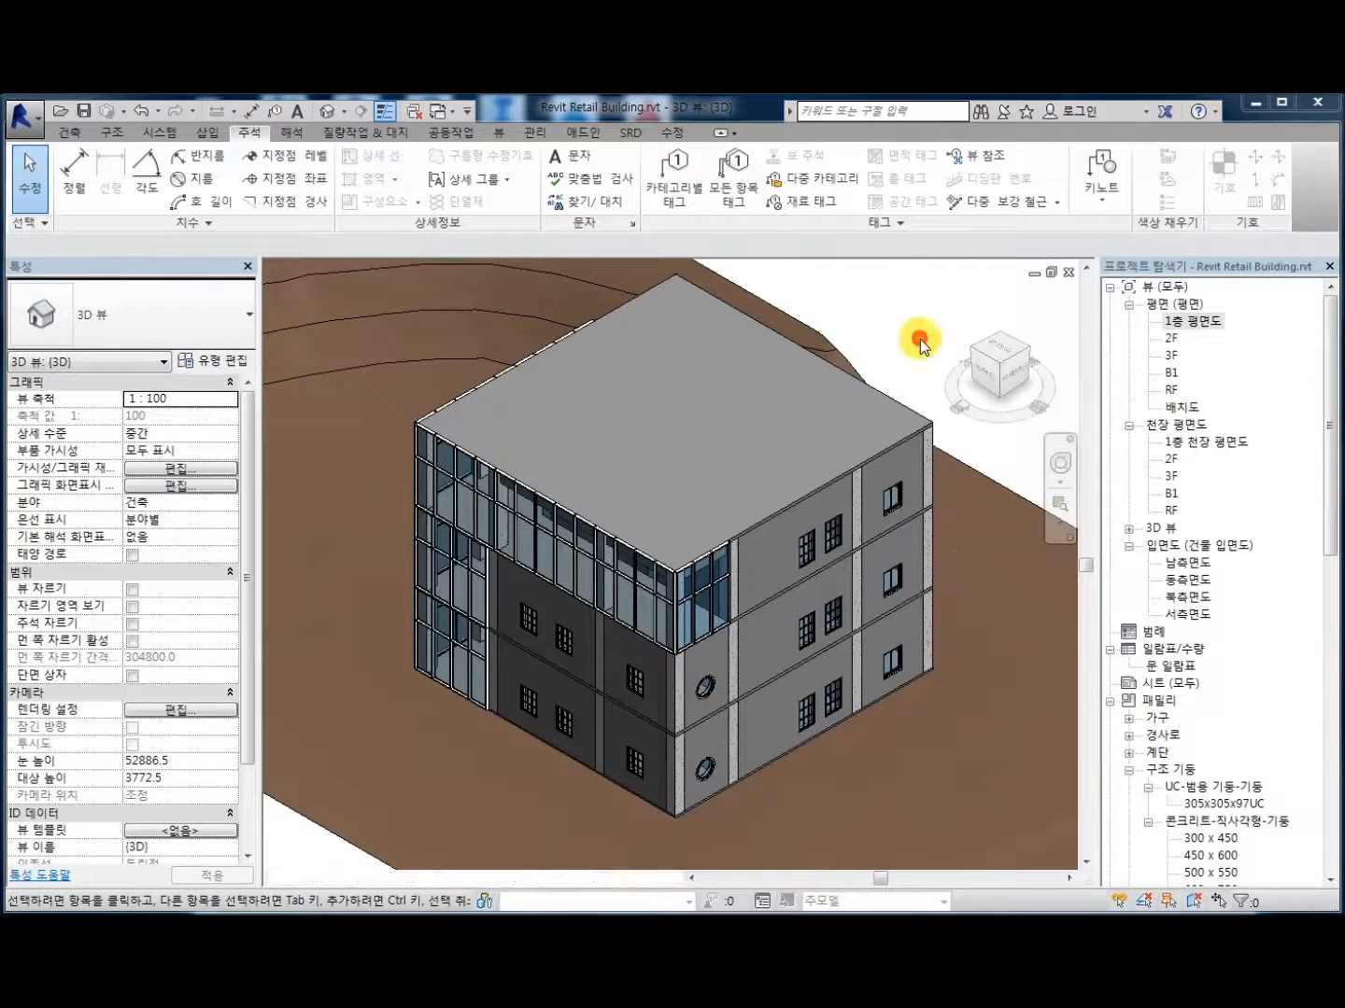
pyautogui.click(1029, 354)
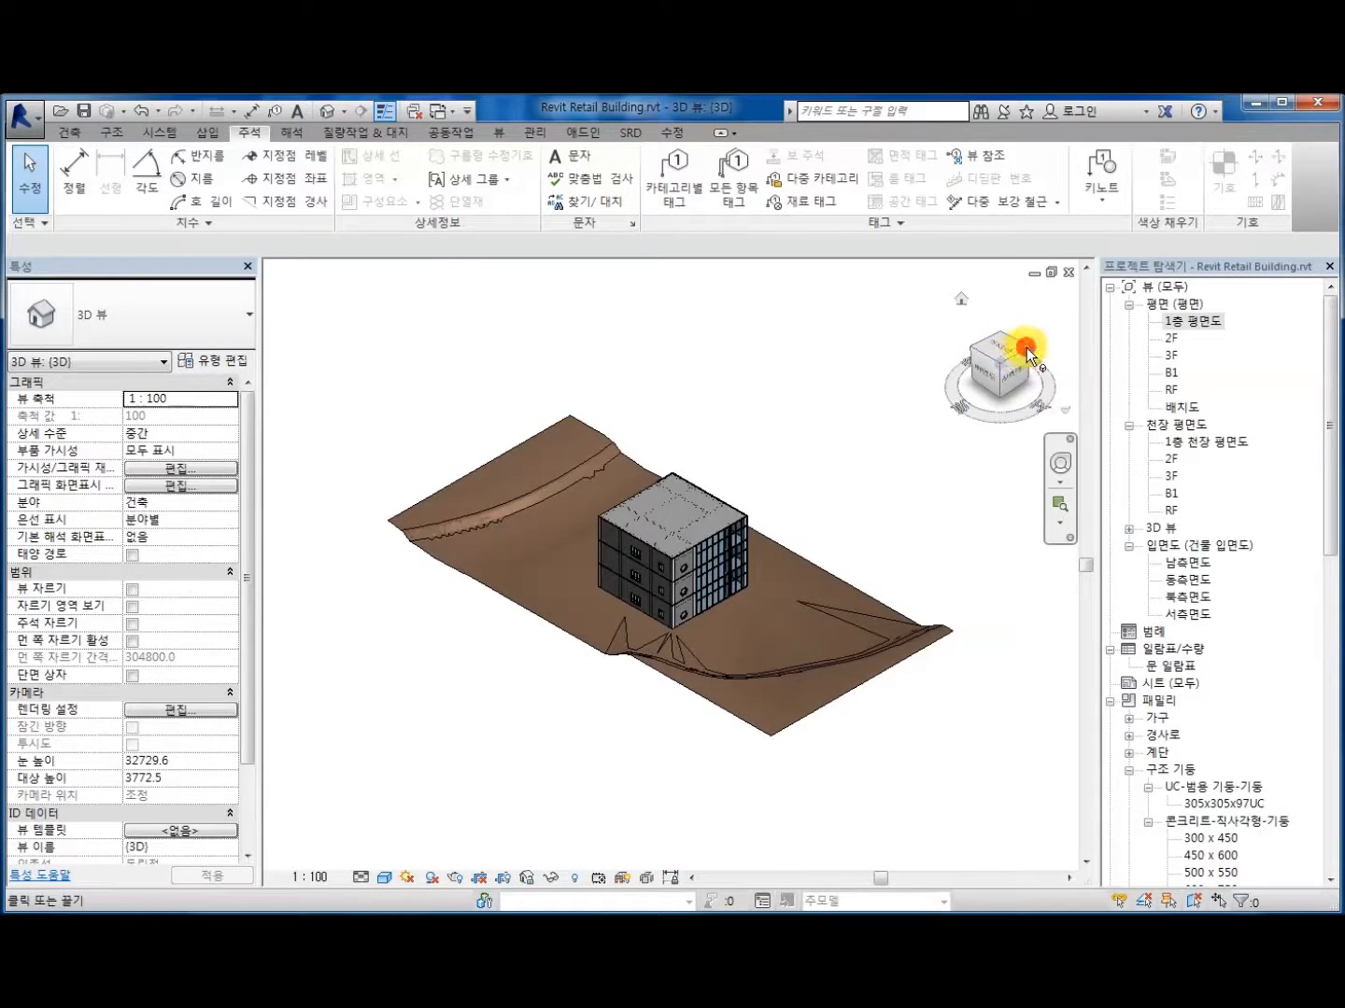
pyautogui.moveTo(1026, 347); pyautogui.dragTo(835, 491)
pyautogui.scroll(5, 939, 645)
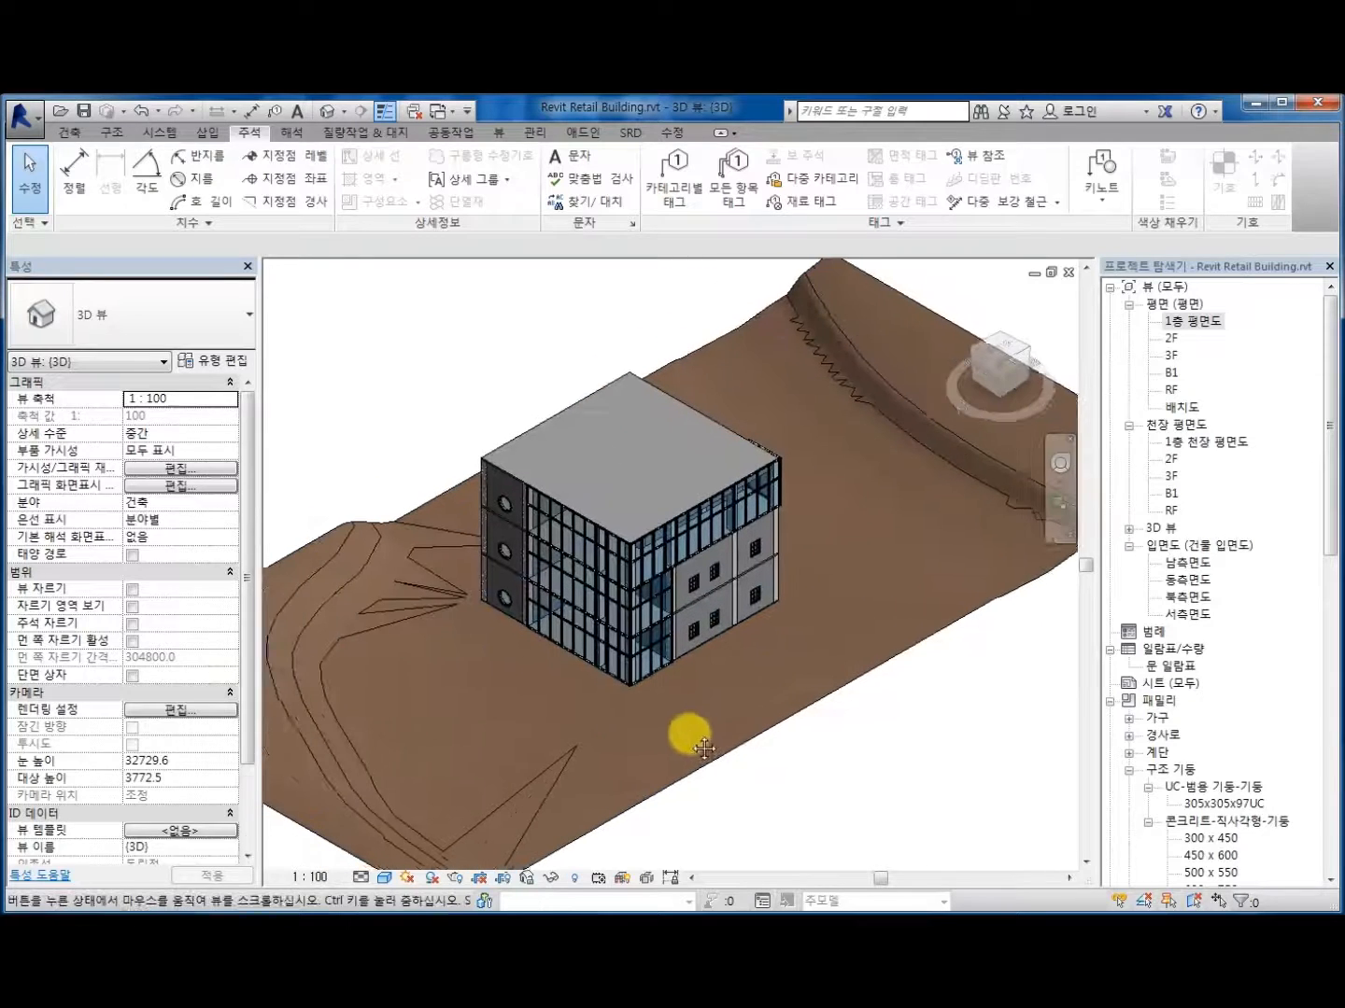